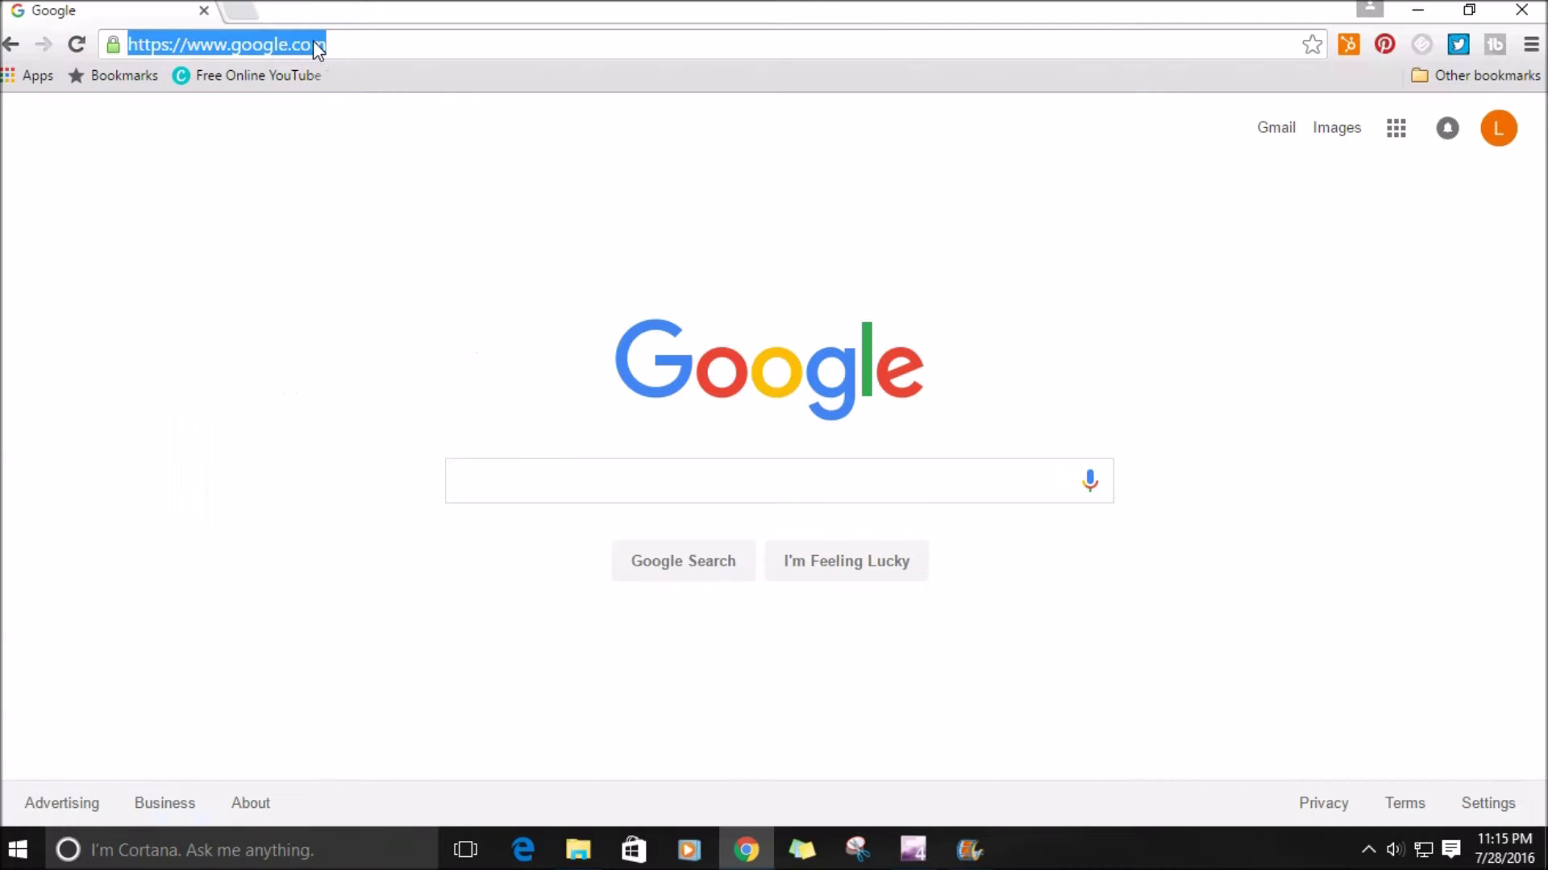
- Start a Google search for 'windows' in Chrome
{"action": "type", "text": "windows 10 downloading"}
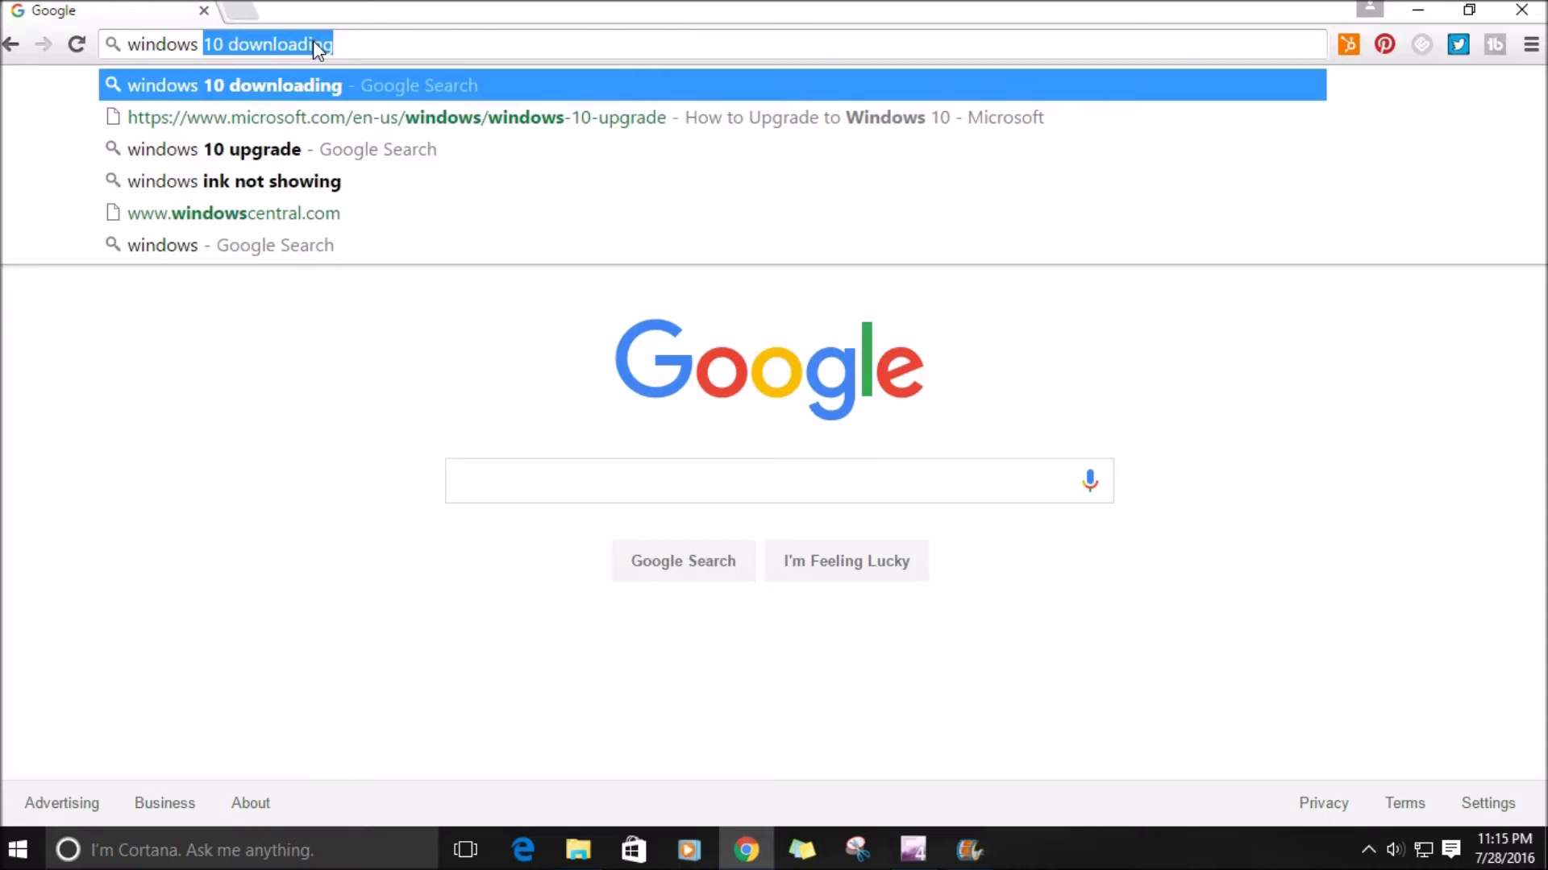
- Download Windows10Upgrade9252.exe from Microsoft's Windows 10 page found via a 'windows 10 downloading' search
{"action": "key", "text": "Return"}
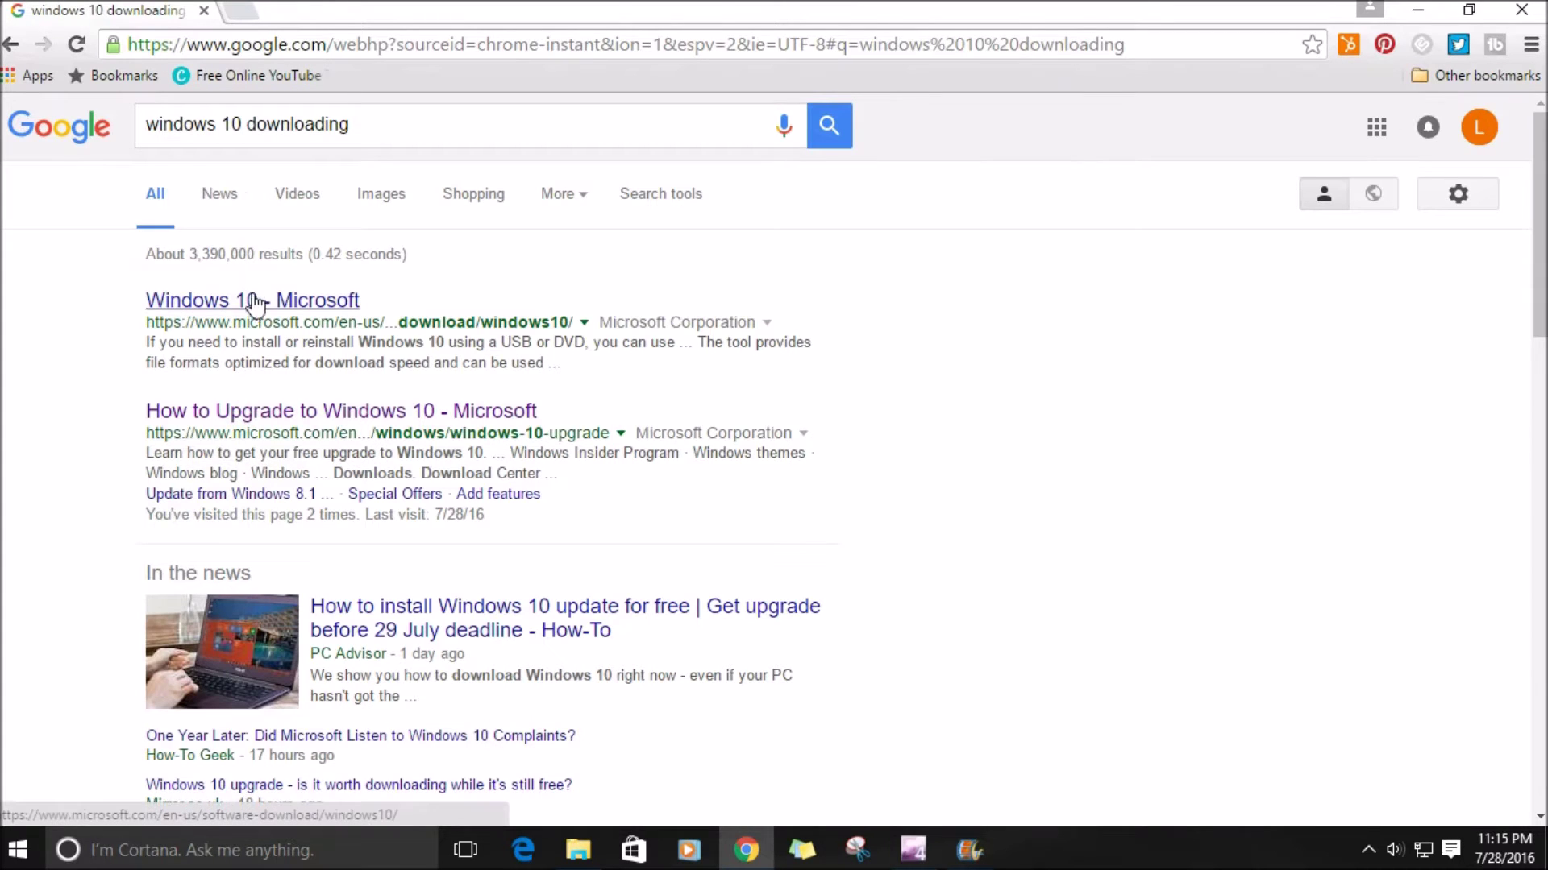
{"action": "left_click", "coordinate": [262, 310]}
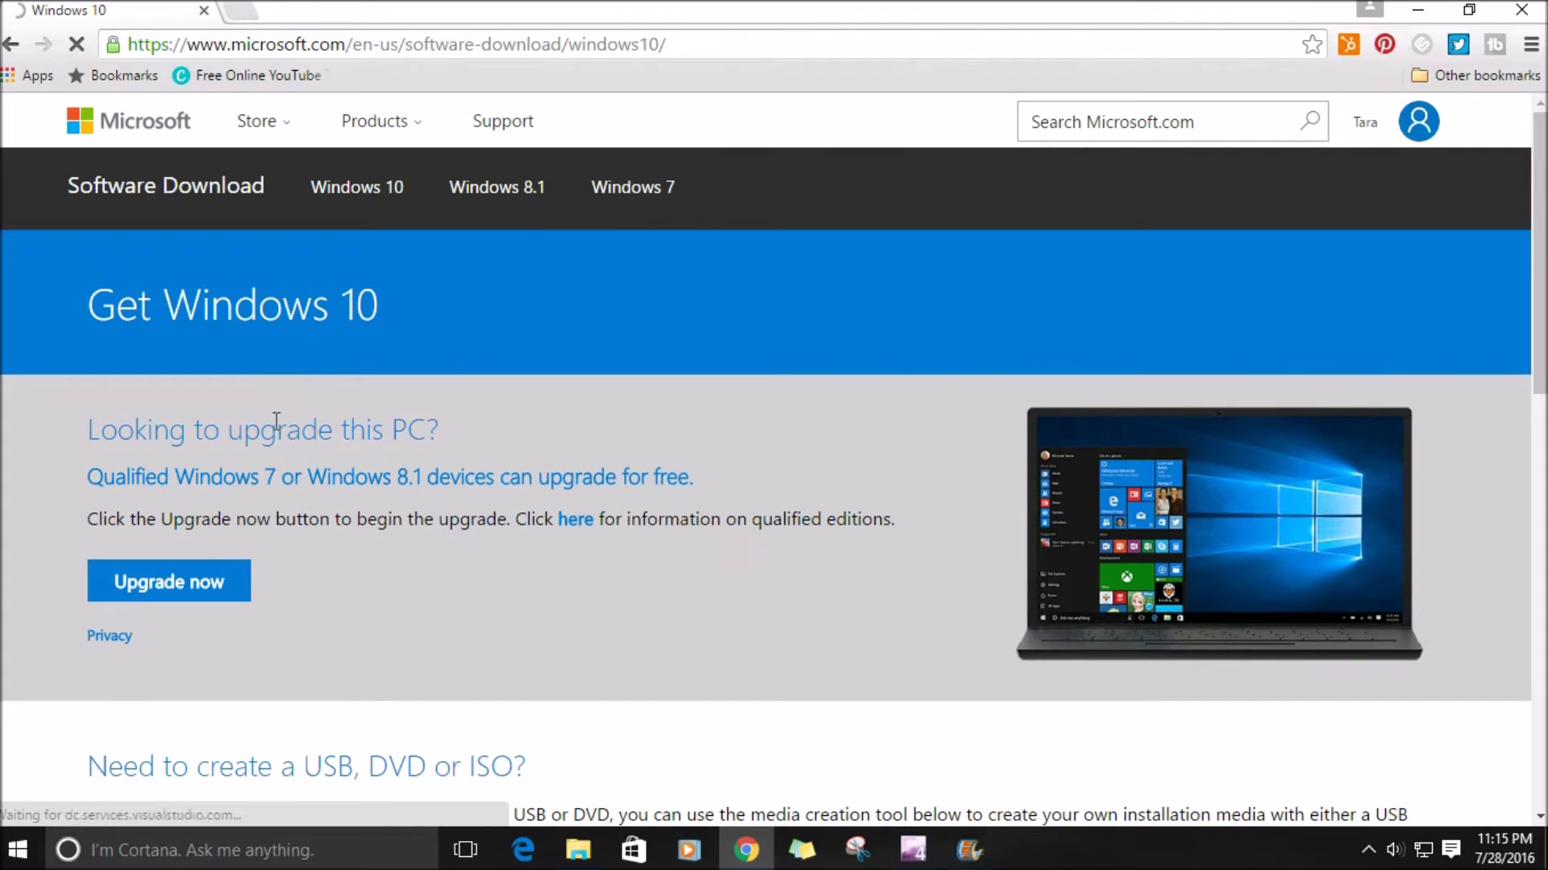
{"action": "scroll", "coordinate": [274, 421], "scroll_direction": "down", "scroll_amount": 1}
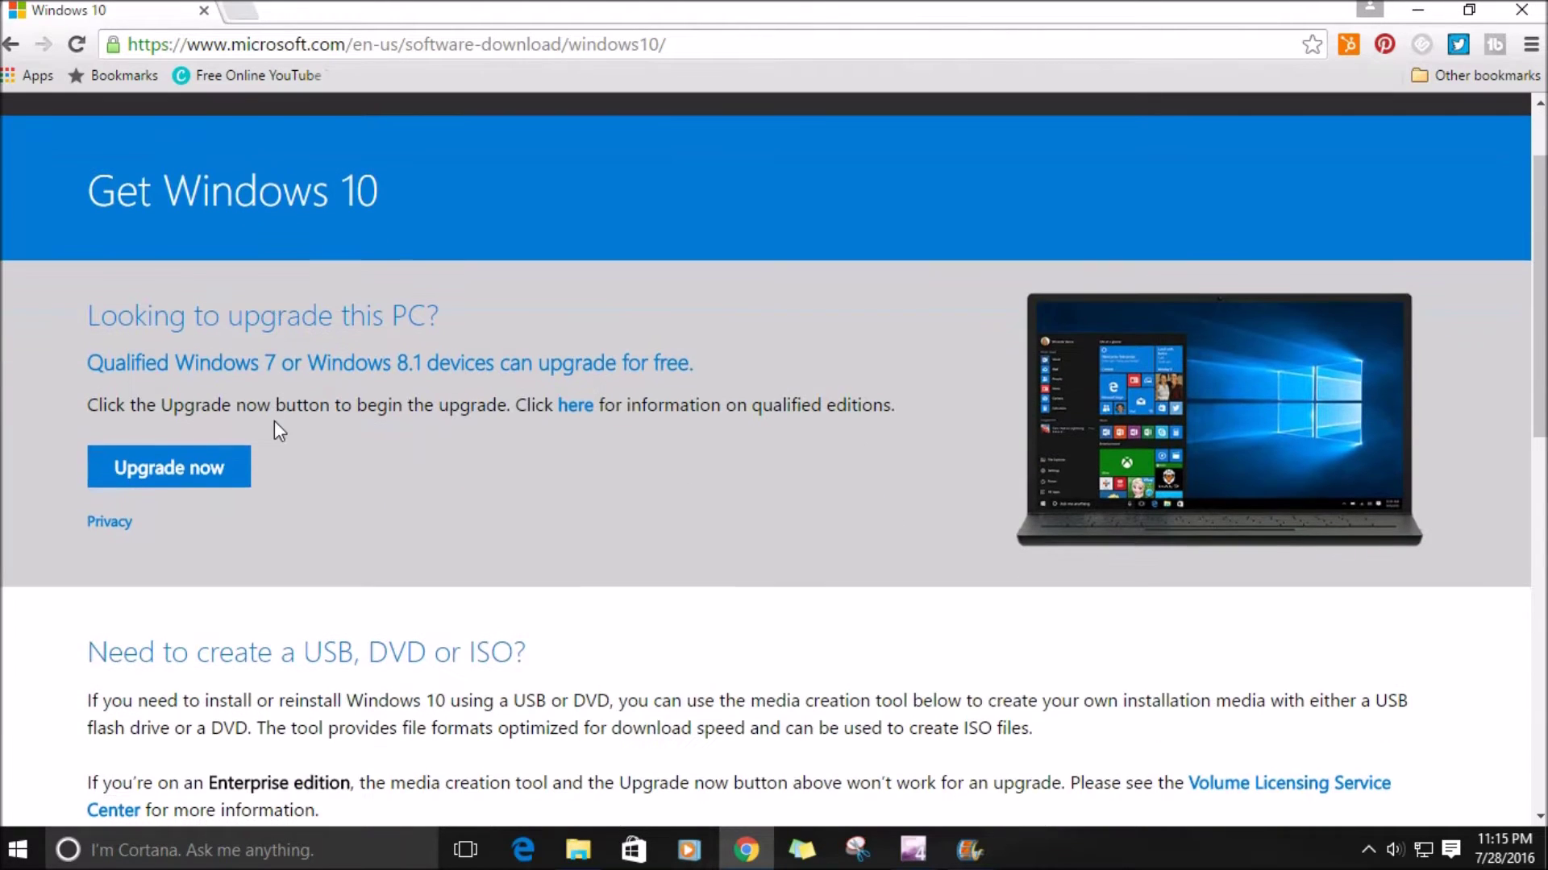
{"action": "left_click", "coordinate": [212, 469]}
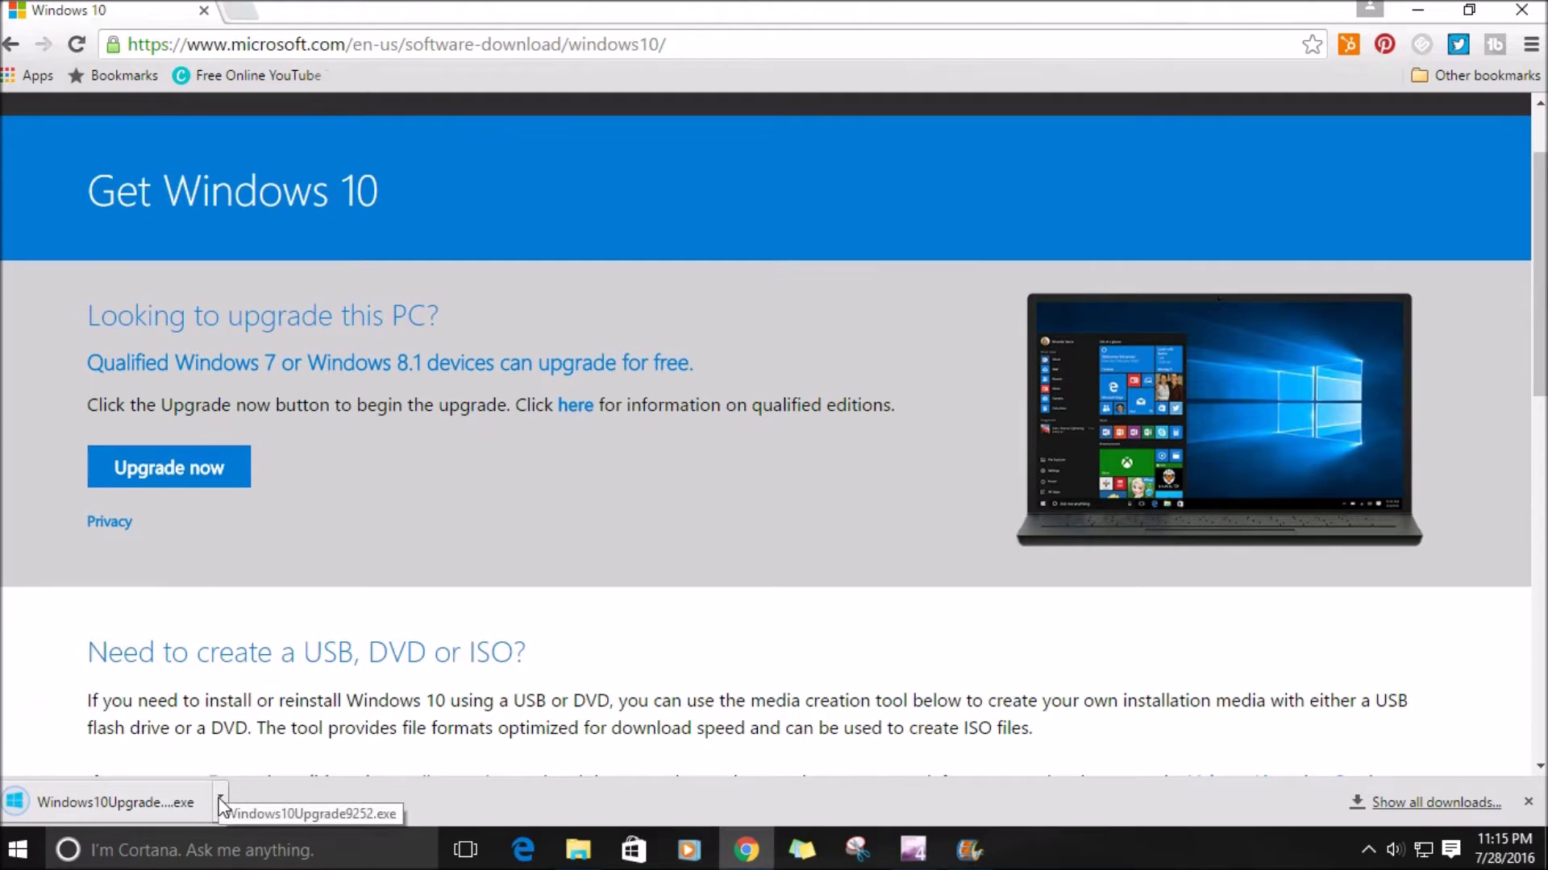
{"action": "left_click", "coordinate": [220, 801]}
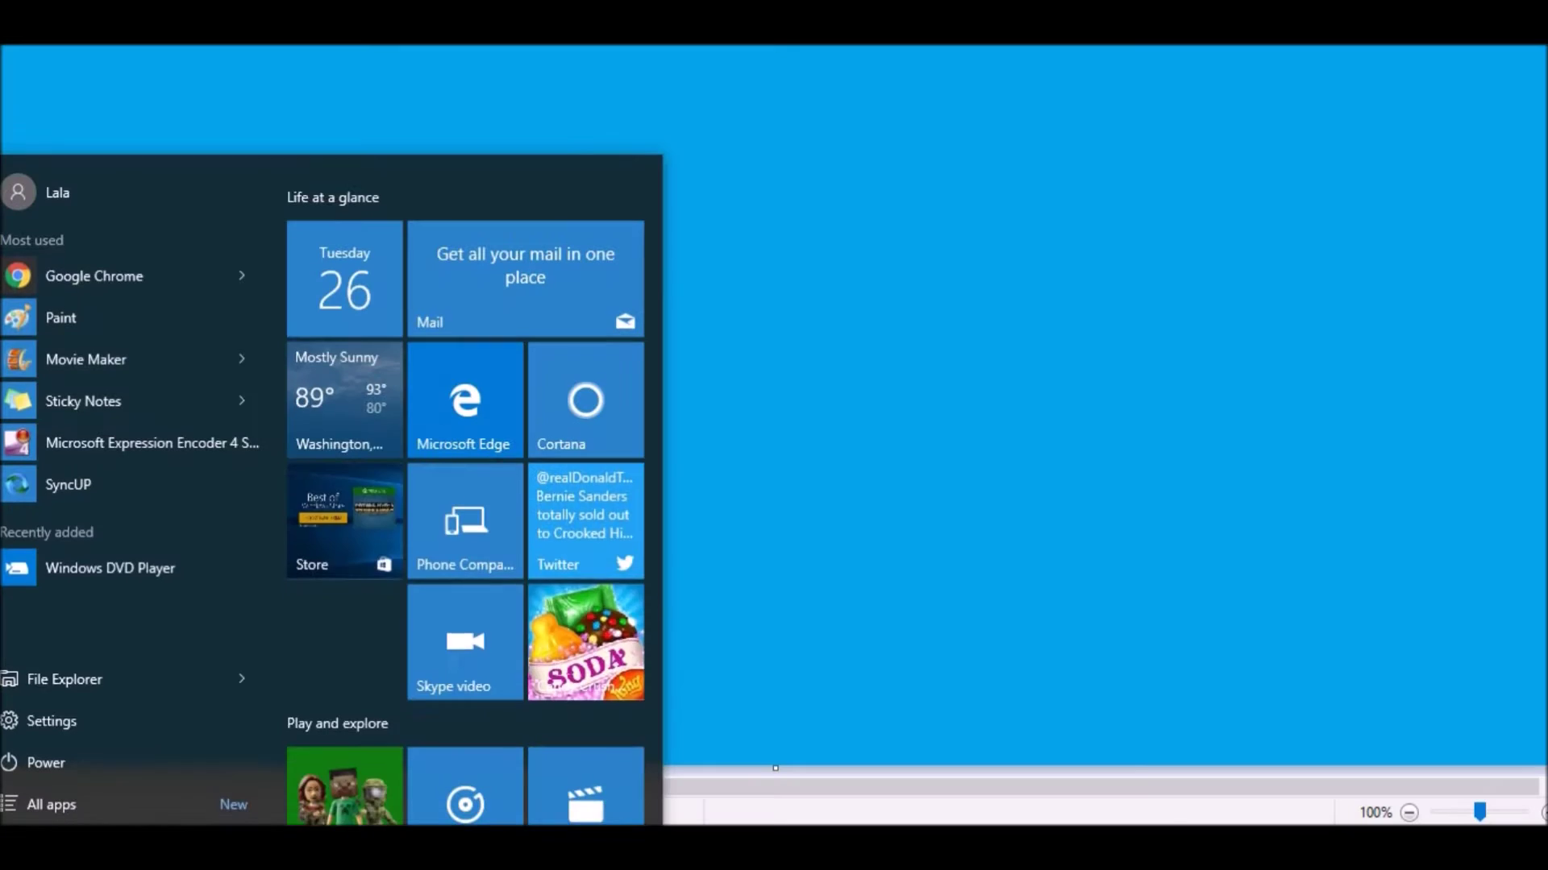
- Search 'windows hello', view the face sign-in options in Settings, then close Settings
{"action": "key", "text": "super+s"}
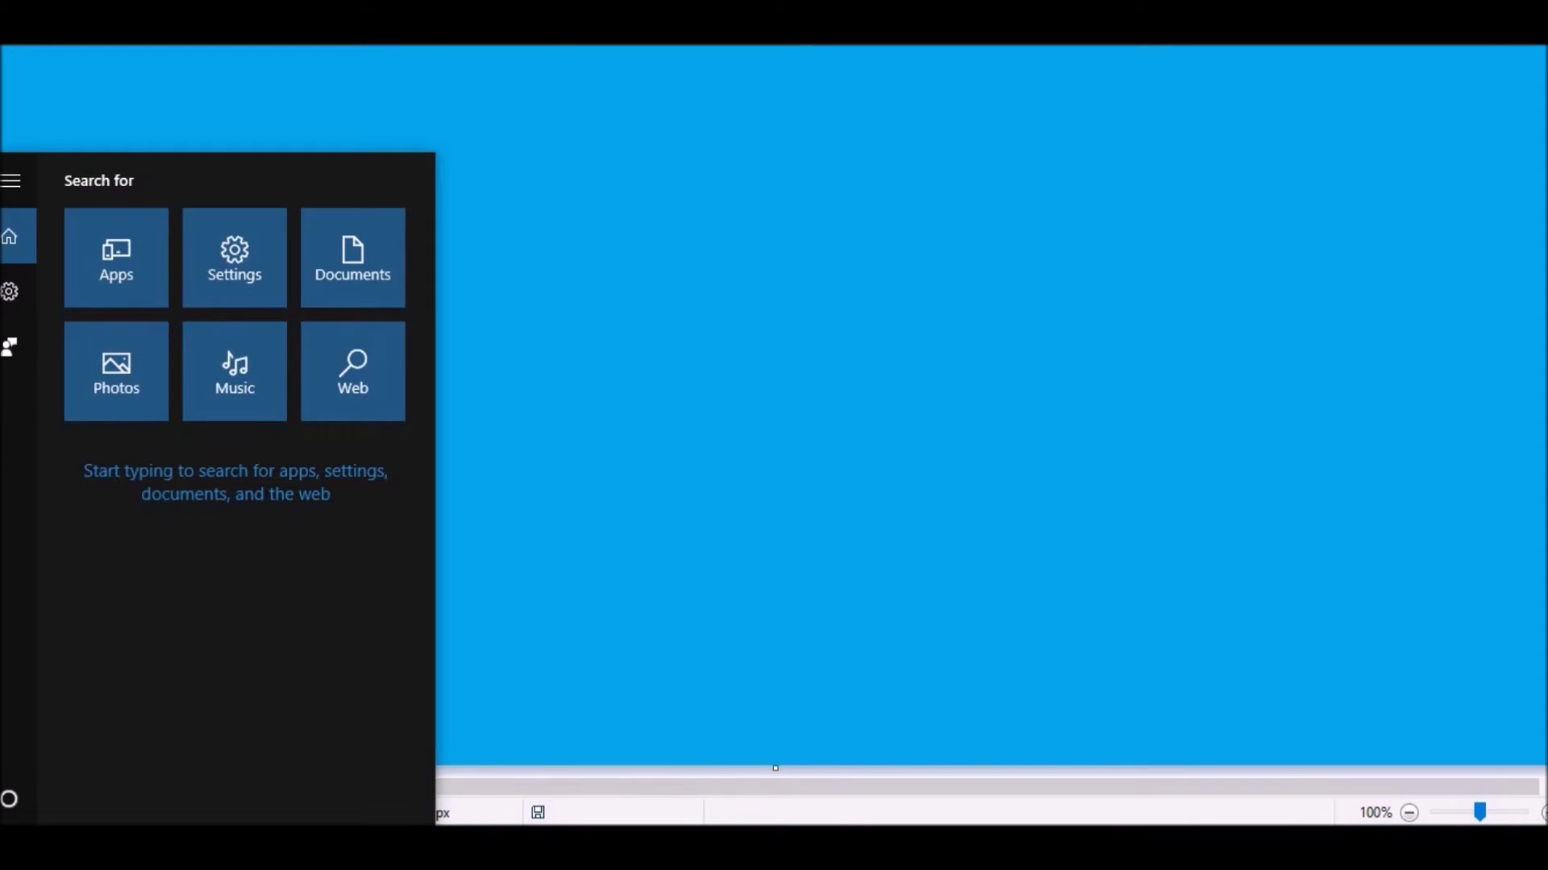
{"action": "type", "text": "windows"}
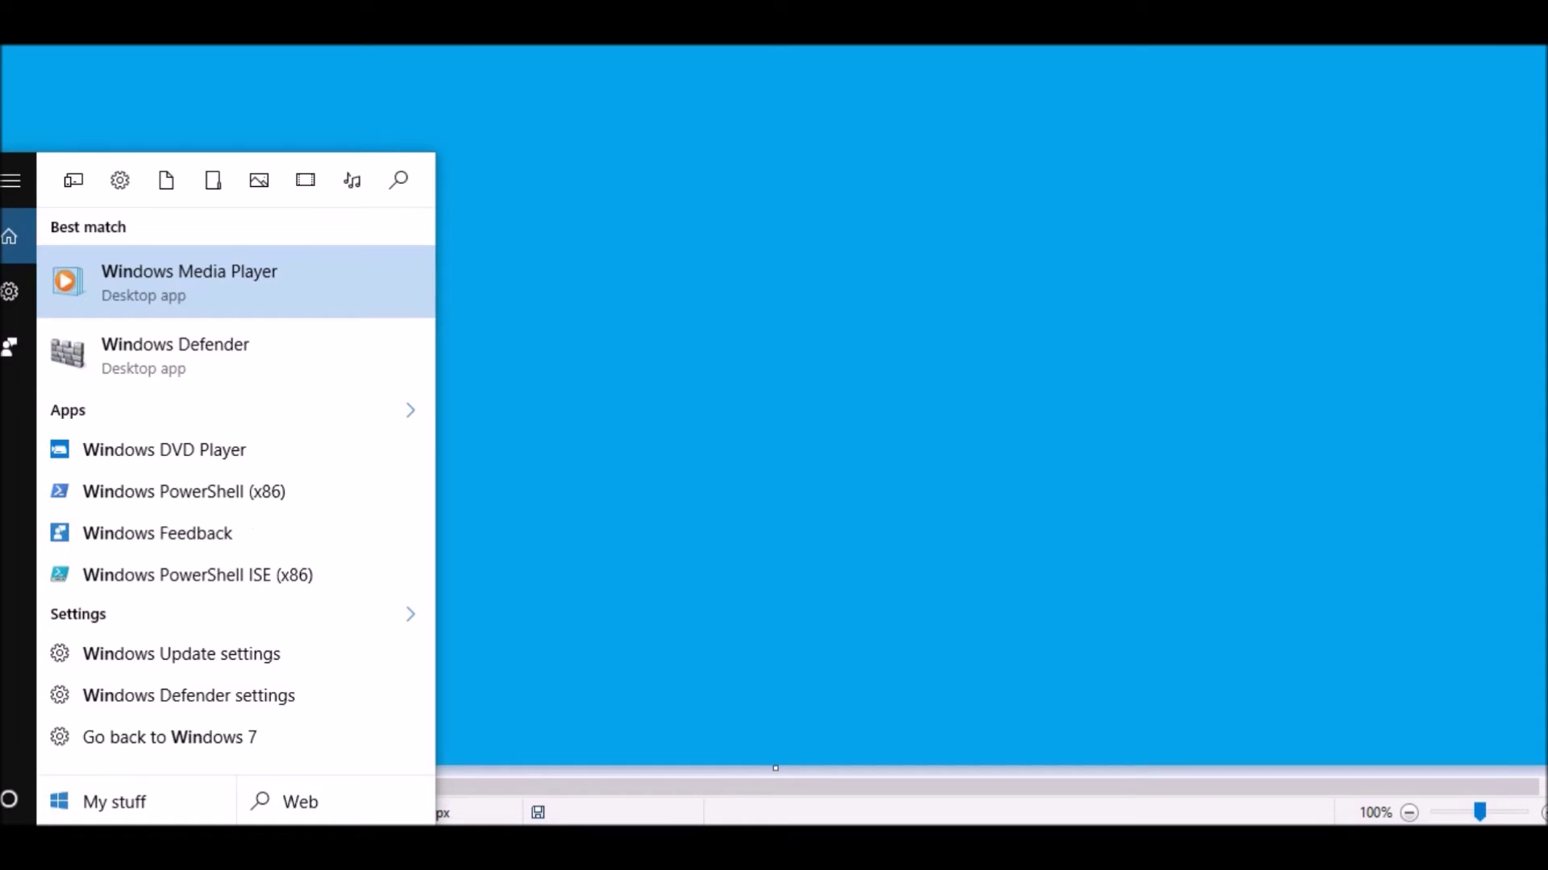
{"action": "type", "text": " hello"}
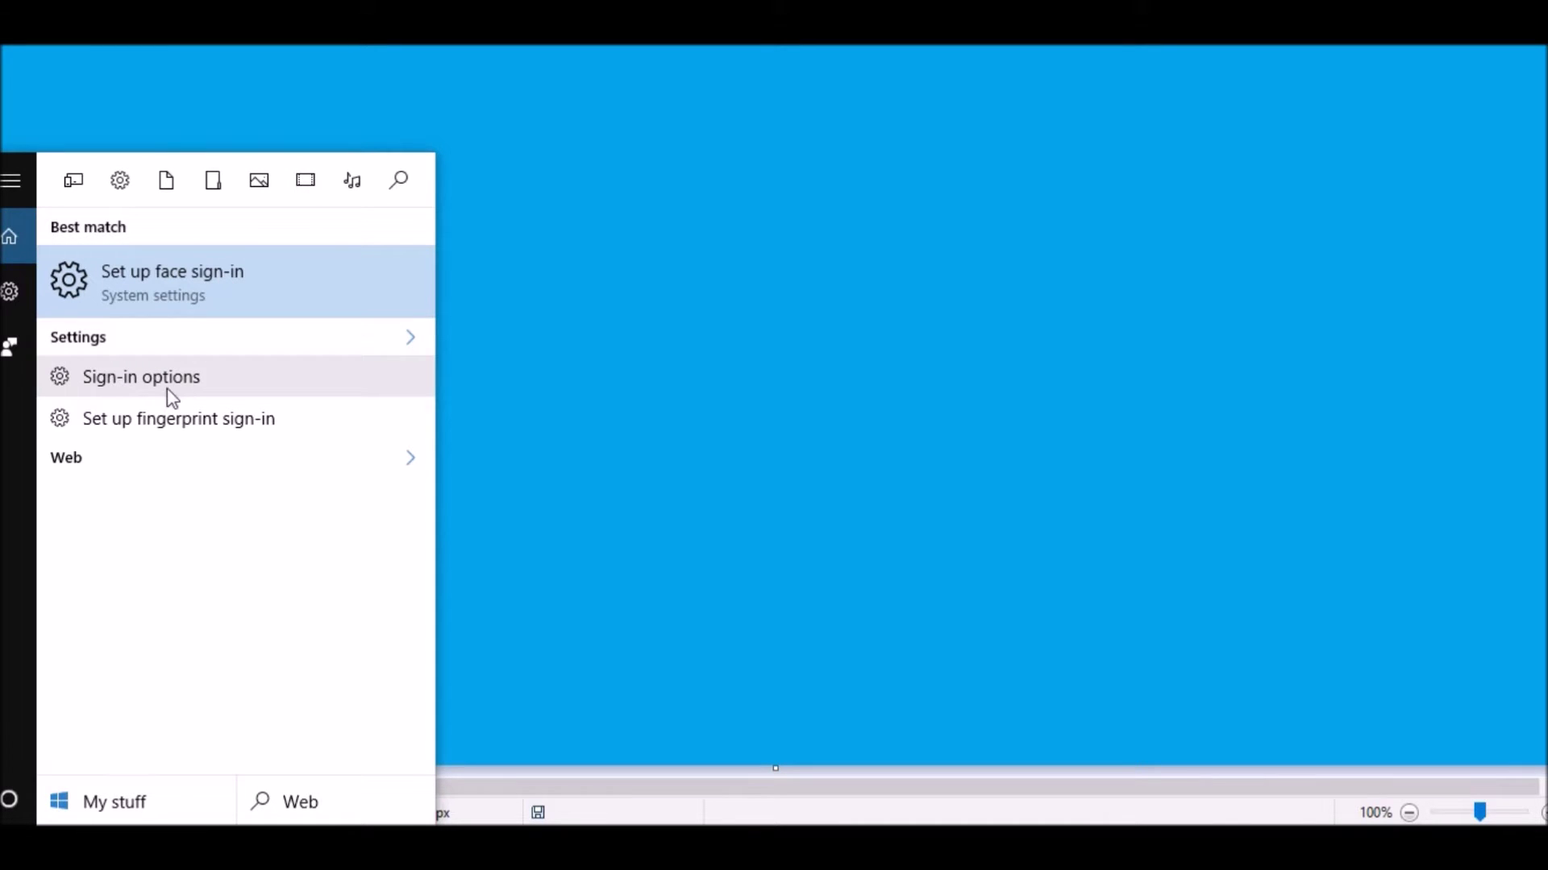
{"action": "left_click", "coordinate": [122, 283]}
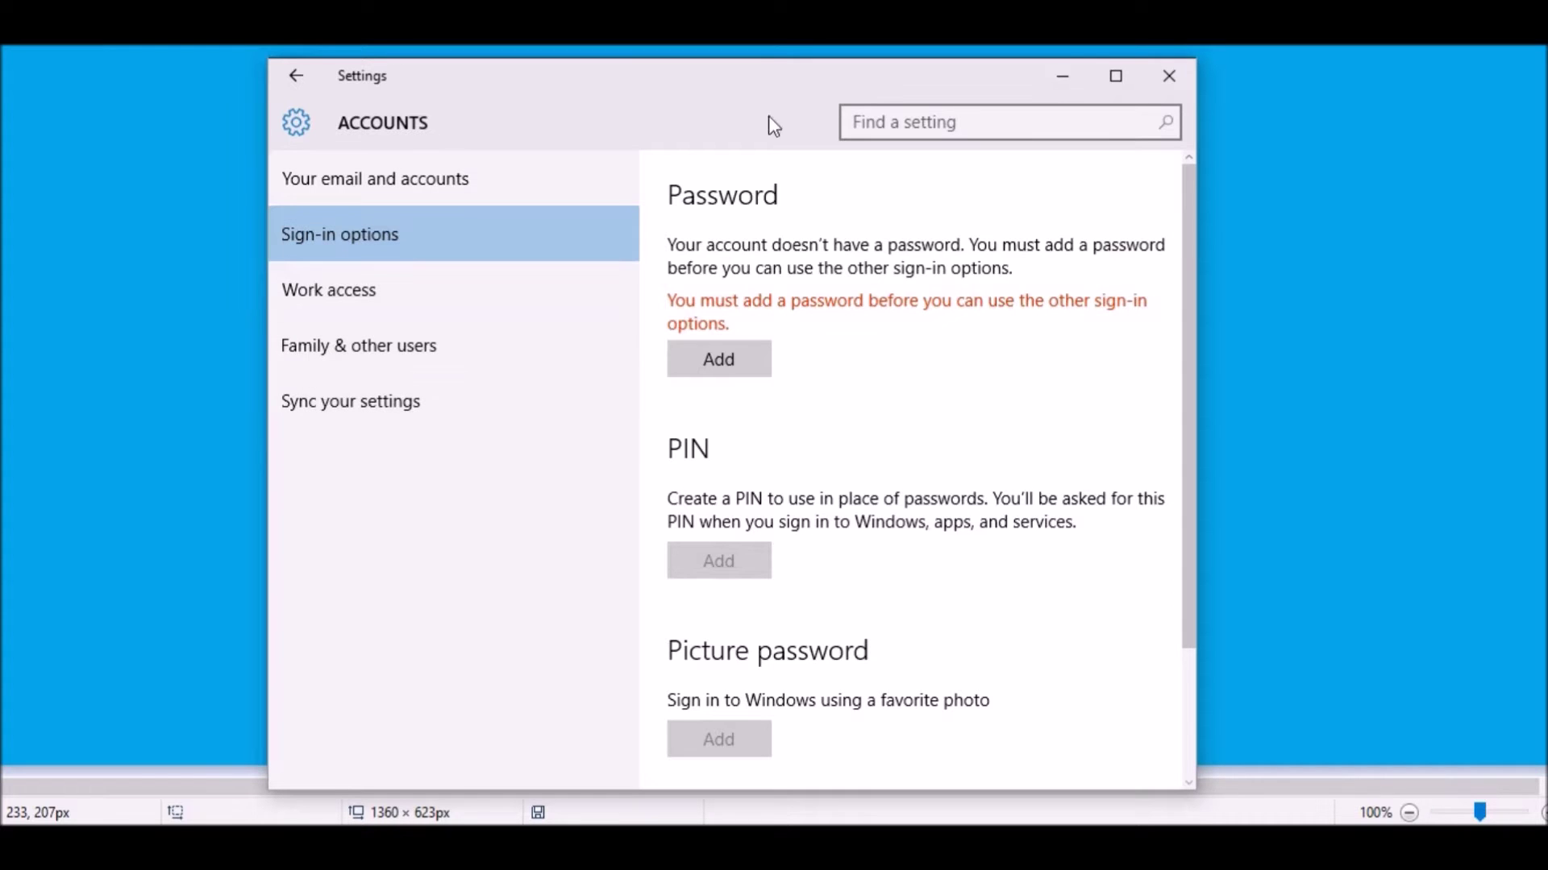
{"action": "left_click", "coordinate": [1151, 73]}
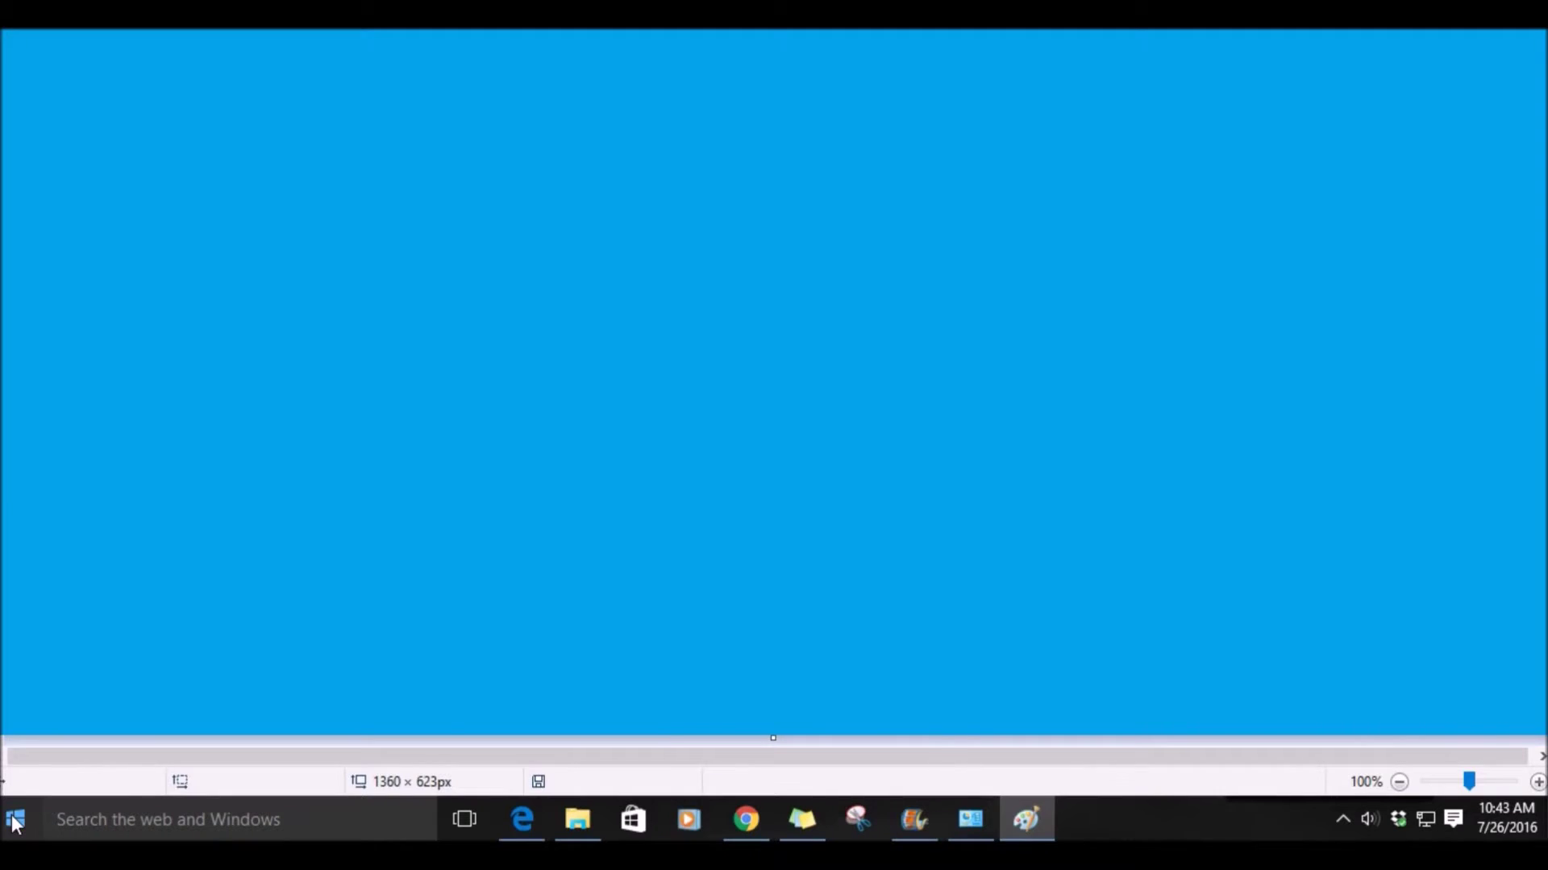
- Open Start, check the account flyout and scroll through the live tiles
{"action": "left_click", "coordinate": [60, 168]}
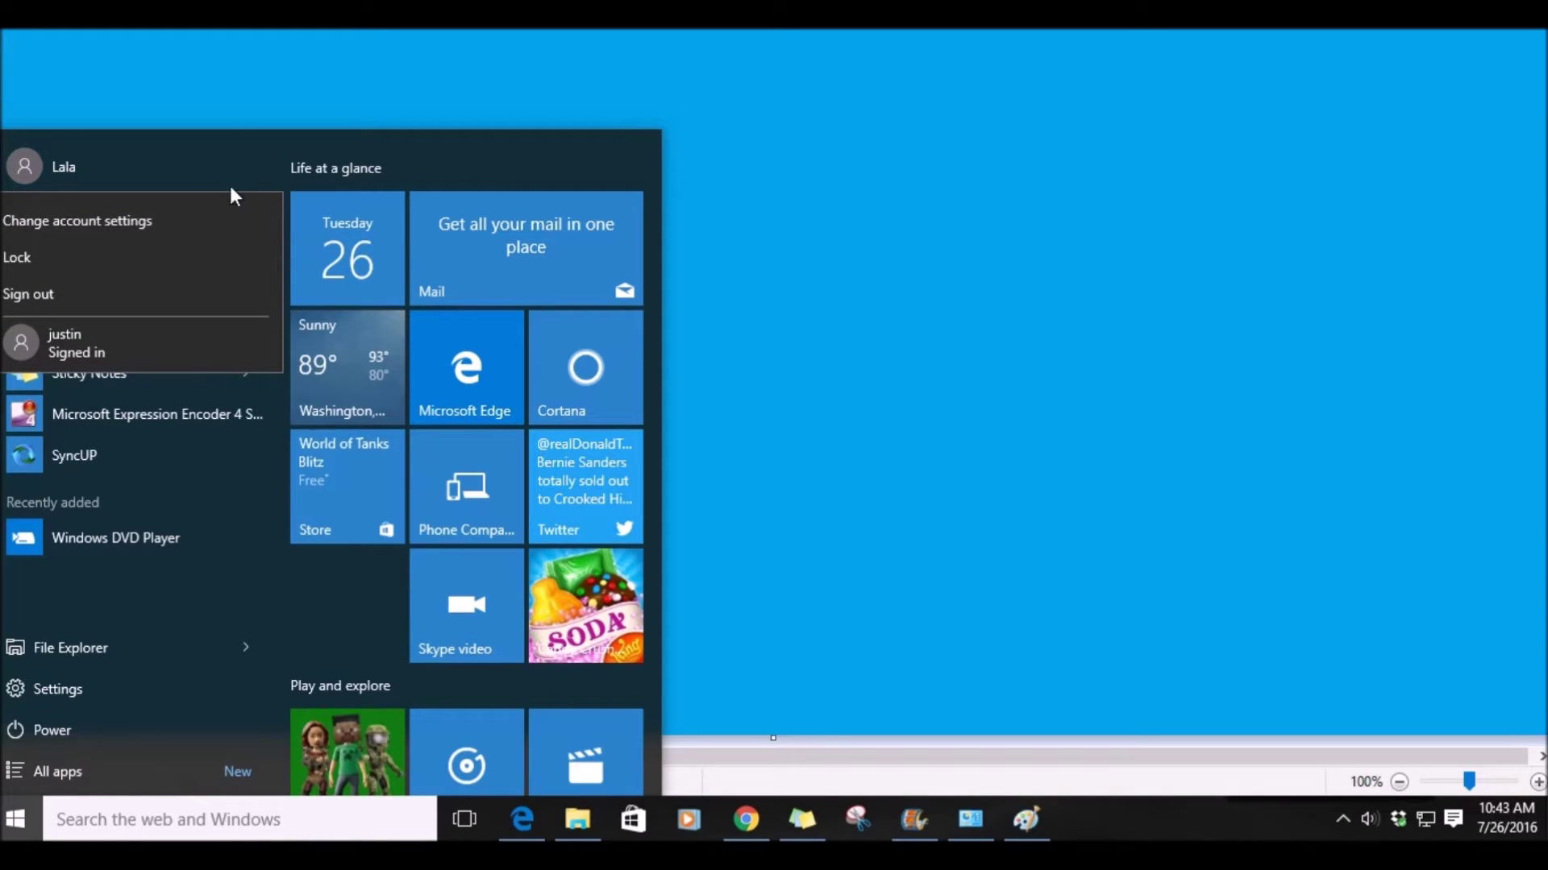
{"action": "left_click", "coordinate": [225, 160]}
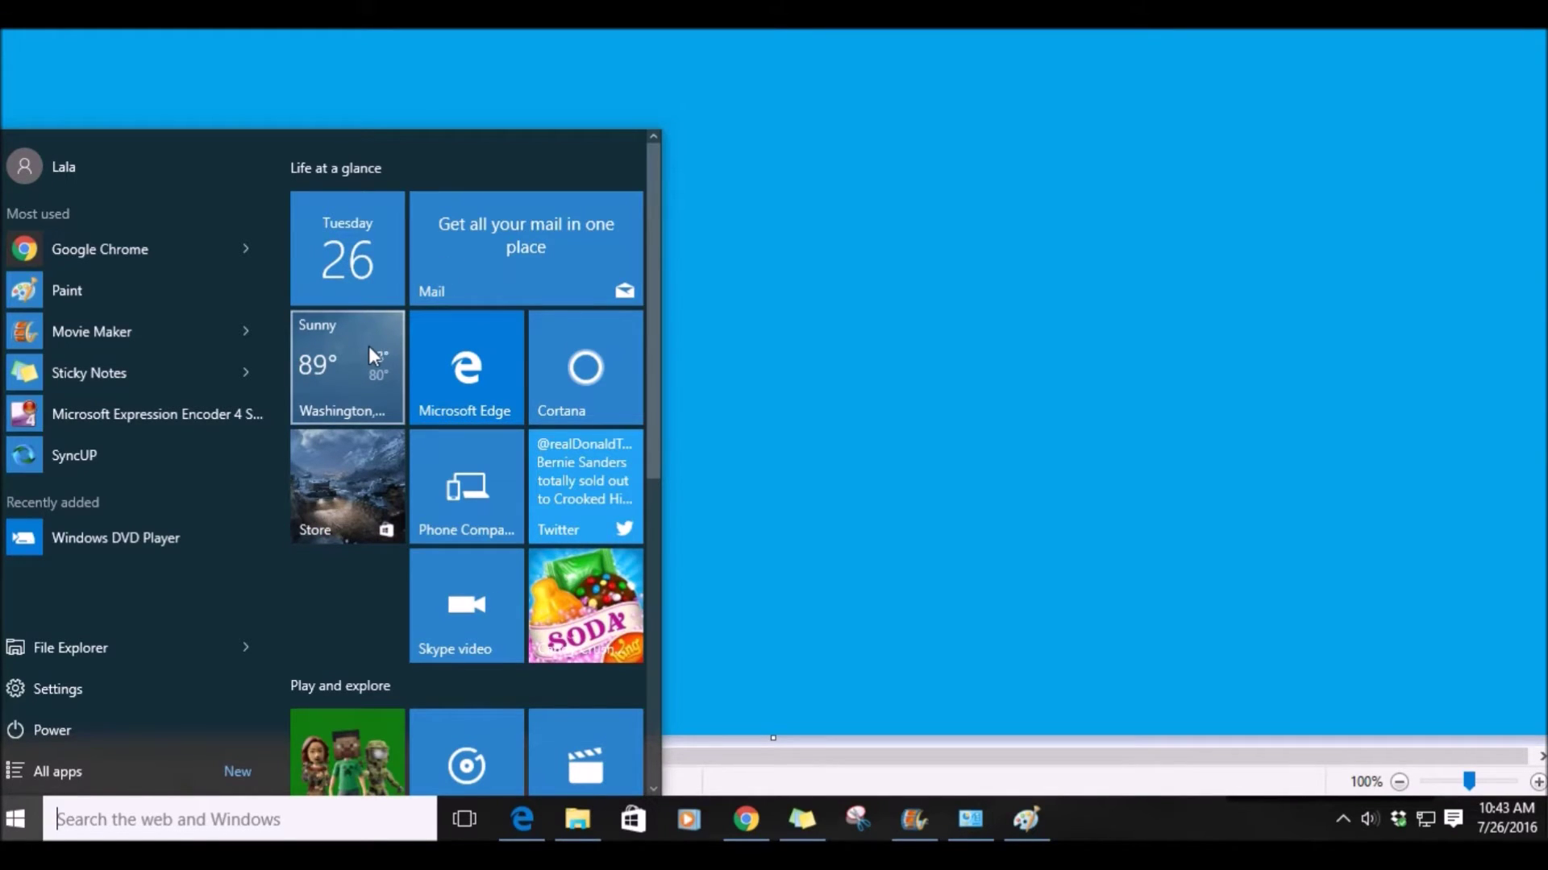
{"action": "scroll", "coordinate": [587, 408], "scroll_direction": "down", "scroll_amount": 5}
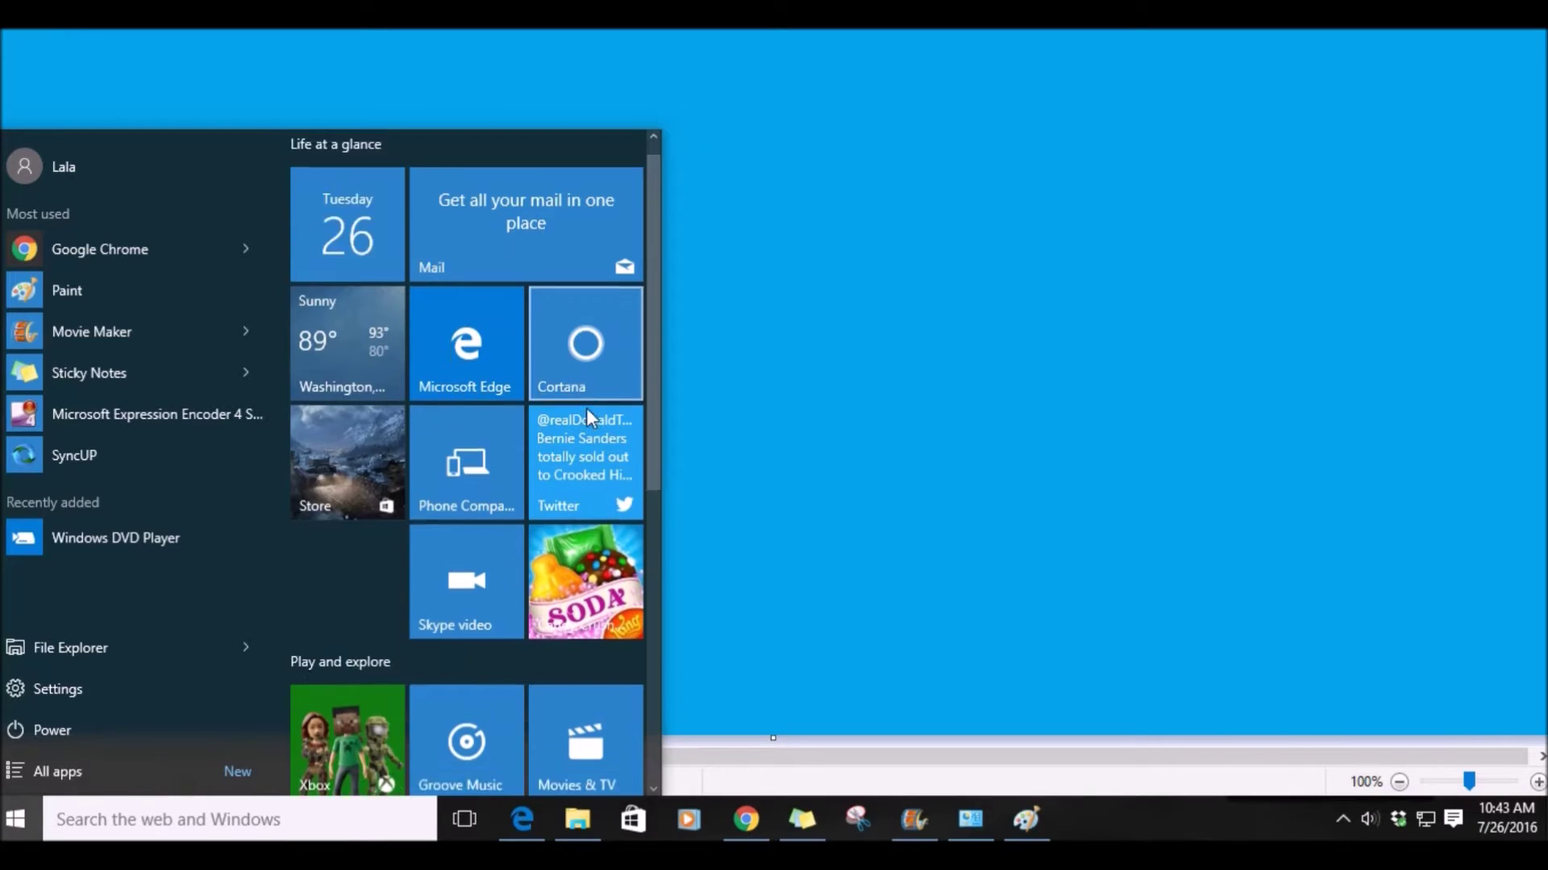
{"action": "scroll", "coordinate": [585, 405], "scroll_direction": "up", "scroll_amount": 5}
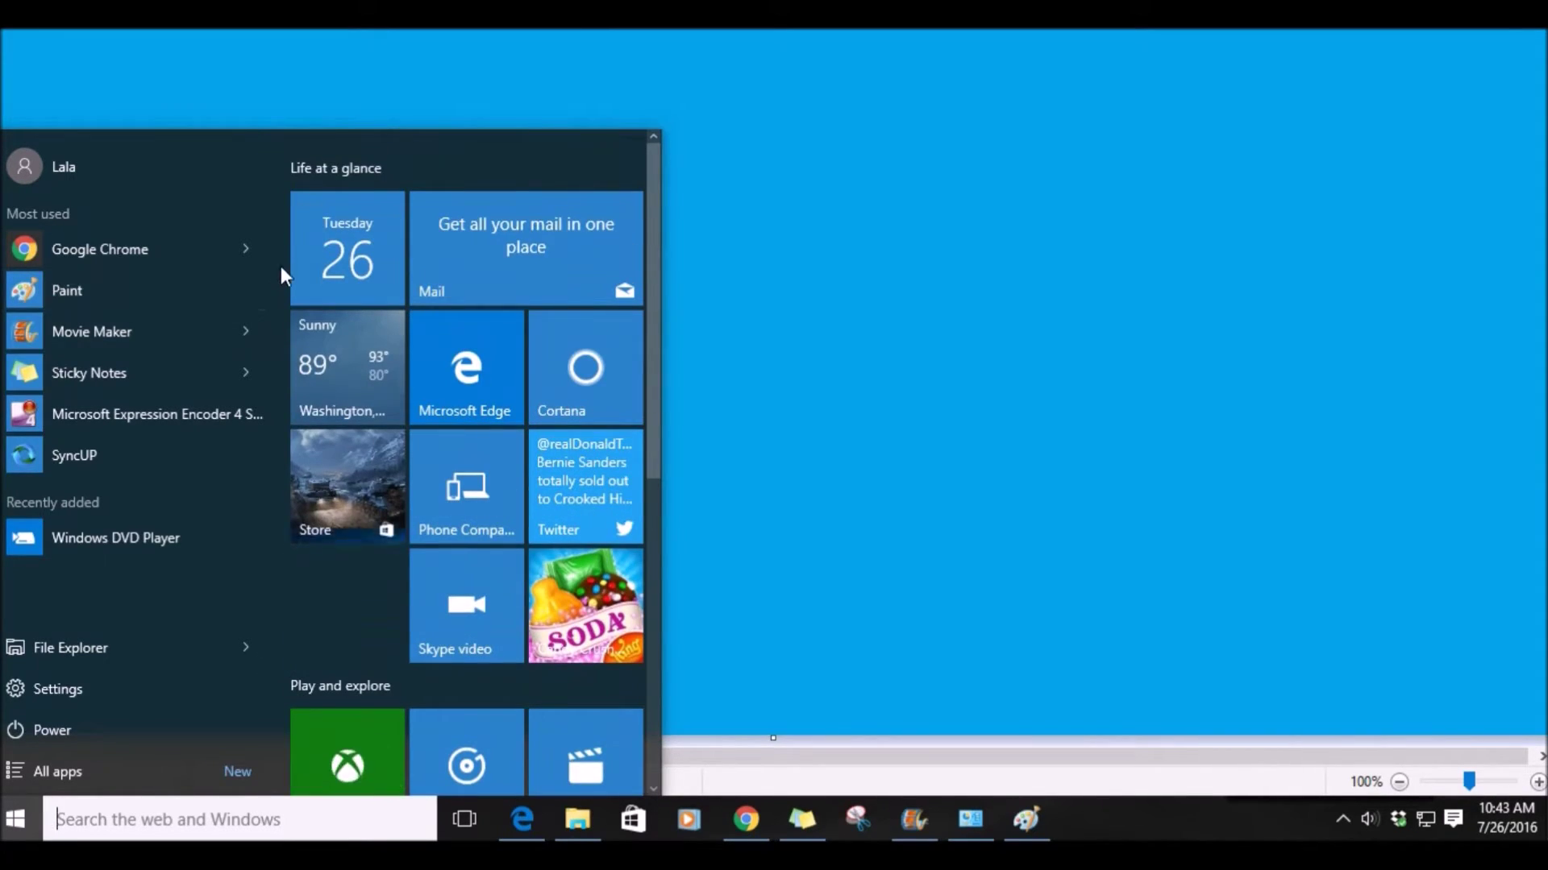
- Browse the alphabetical All apps list, then return to the Most used view
{"action": "left_click", "coordinate": [12, 776]}
{"action": "scroll", "coordinate": [95, 337], "scroll_direction": "down", "scroll_amount": 9}
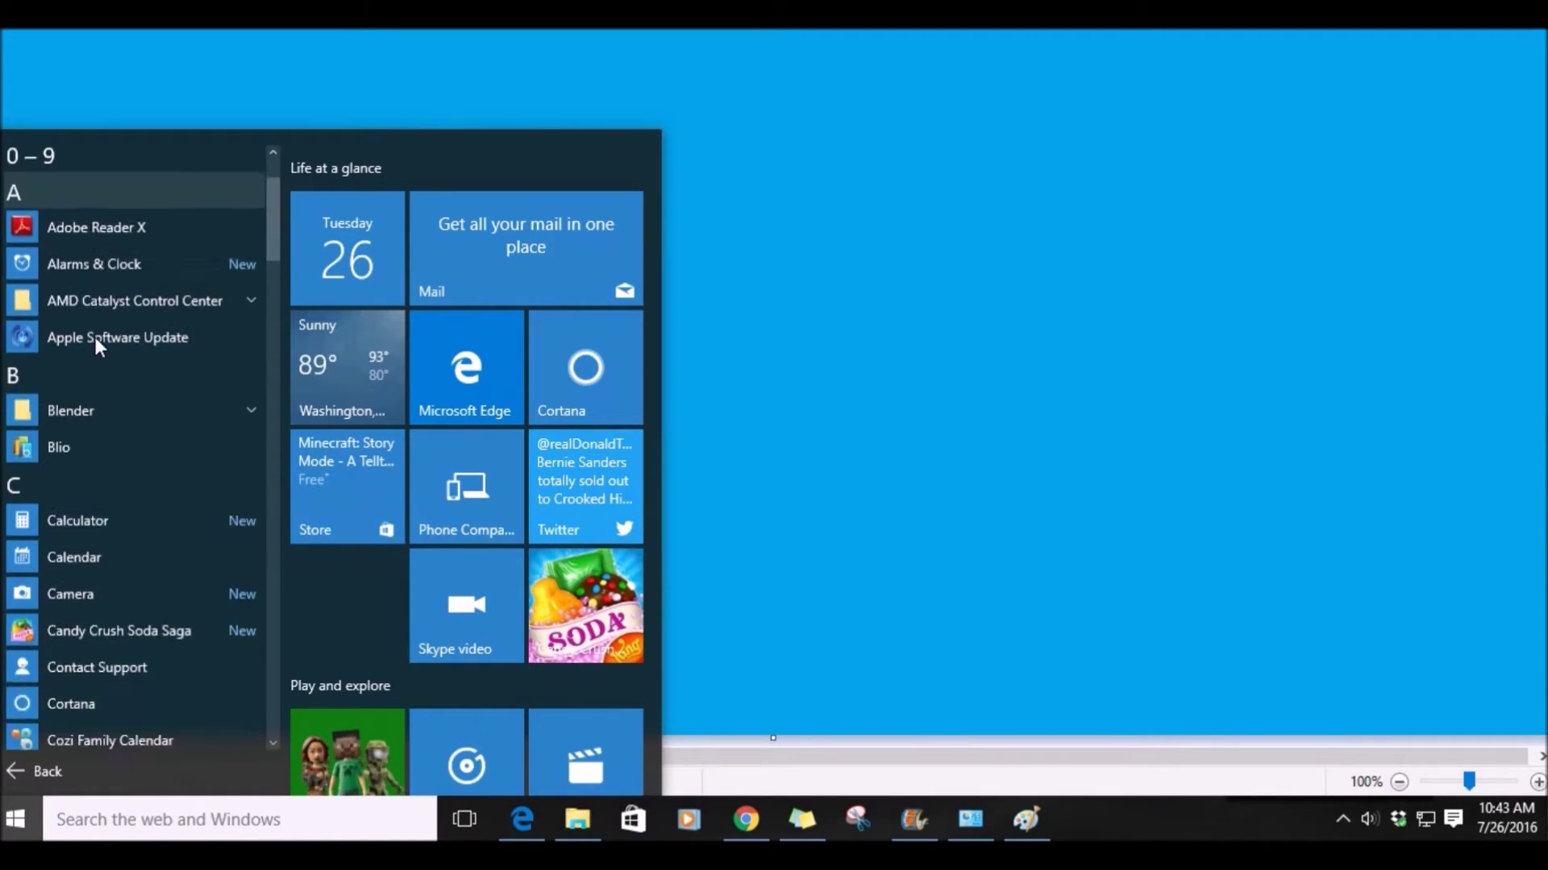
{"action": "scroll", "coordinate": [93, 334], "scroll_direction": "down", "scroll_amount": 6}
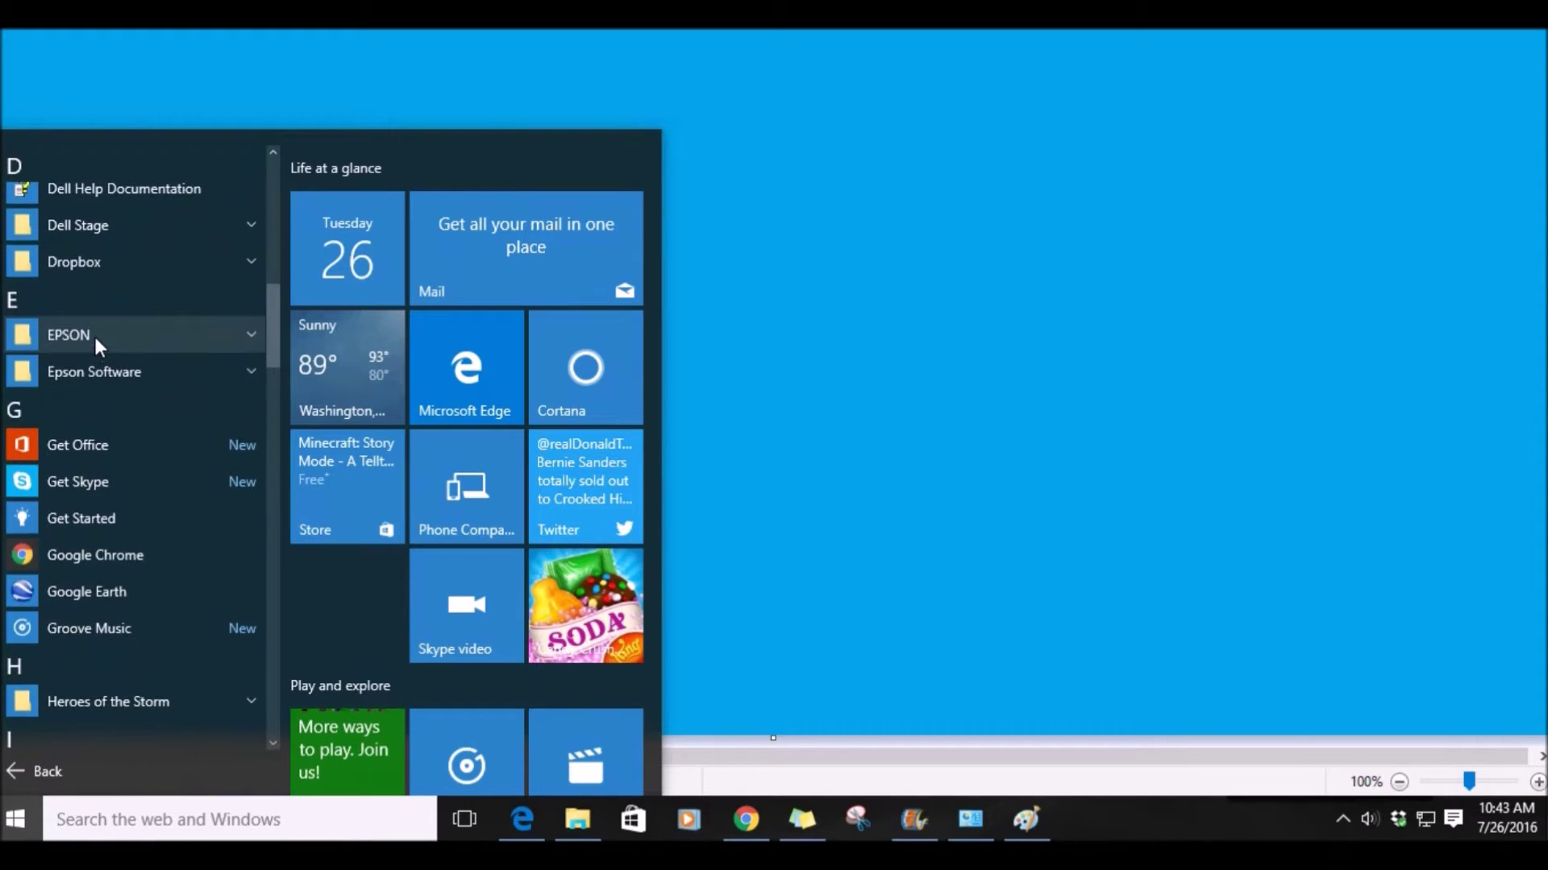
{"action": "left_click", "coordinate": [17, 772]}
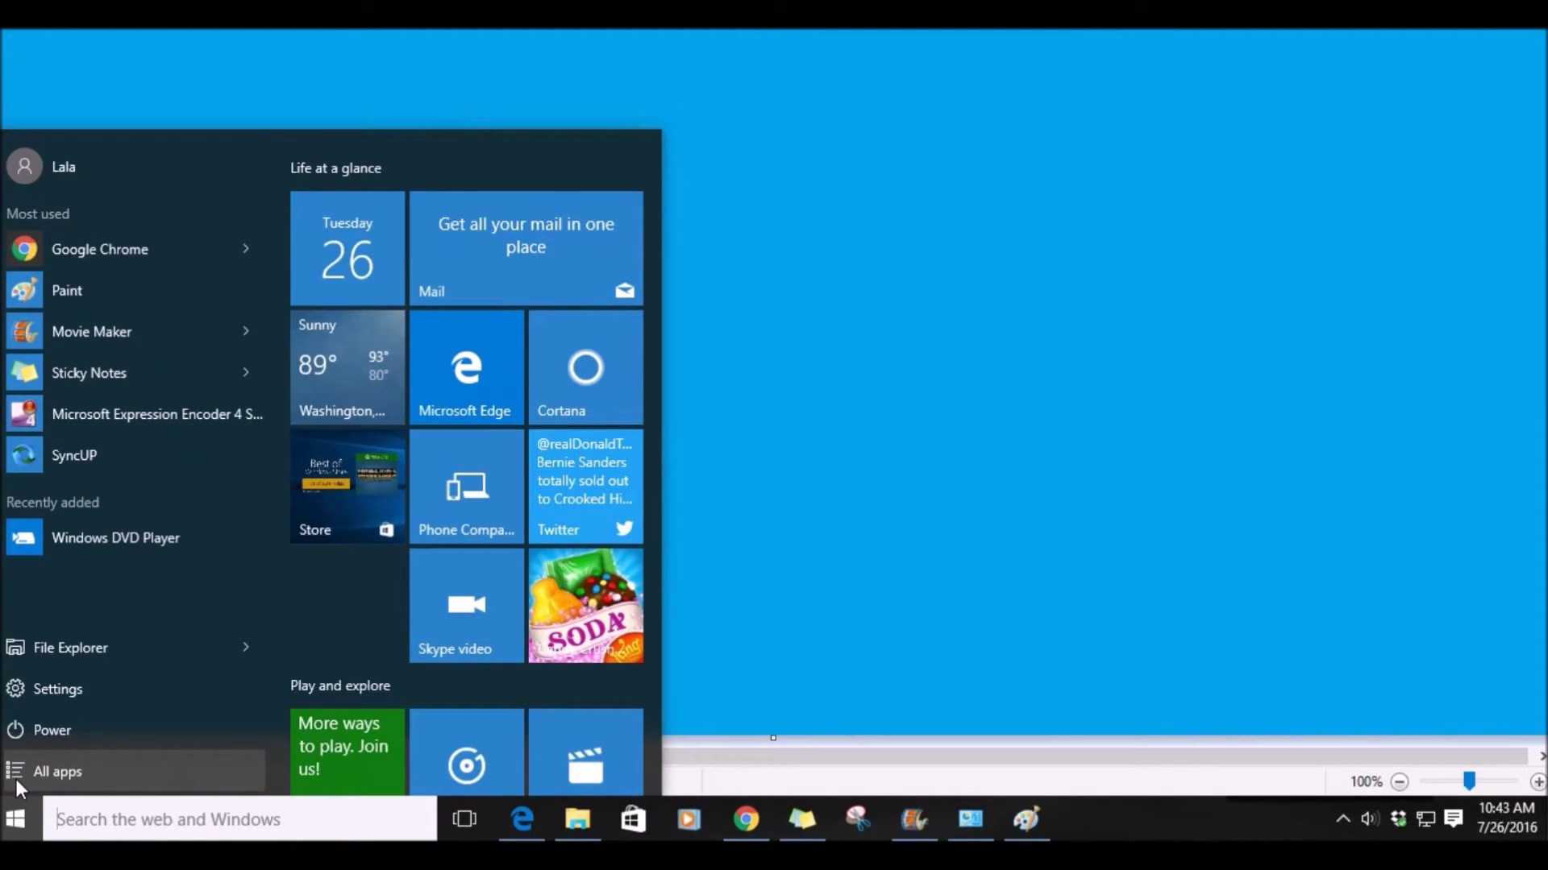
- Move the Calendar tile lower and place the Mail and Cortana tiles across the top
{"action": "left_click_drag", "start_coordinate": [367, 253], "coordinate": [360, 595]}
{"action": "left_click_drag", "start_coordinate": [487, 248], "coordinate": [314, 241]}
{"action": "left_click_drag", "start_coordinate": [587, 352], "coordinate": [1205, 348]}
- Resize the Start menu by its top and right edges to a shorter height
{"action": "left_click_drag", "start_coordinate": [899, 130], "coordinate": [918, 45]}
{"action": "left_click_drag", "start_coordinate": [1400, 227], "coordinate": [662, 237]}
{"action": "left_click_drag", "start_coordinate": [447, 73], "coordinate": [432, 204]}
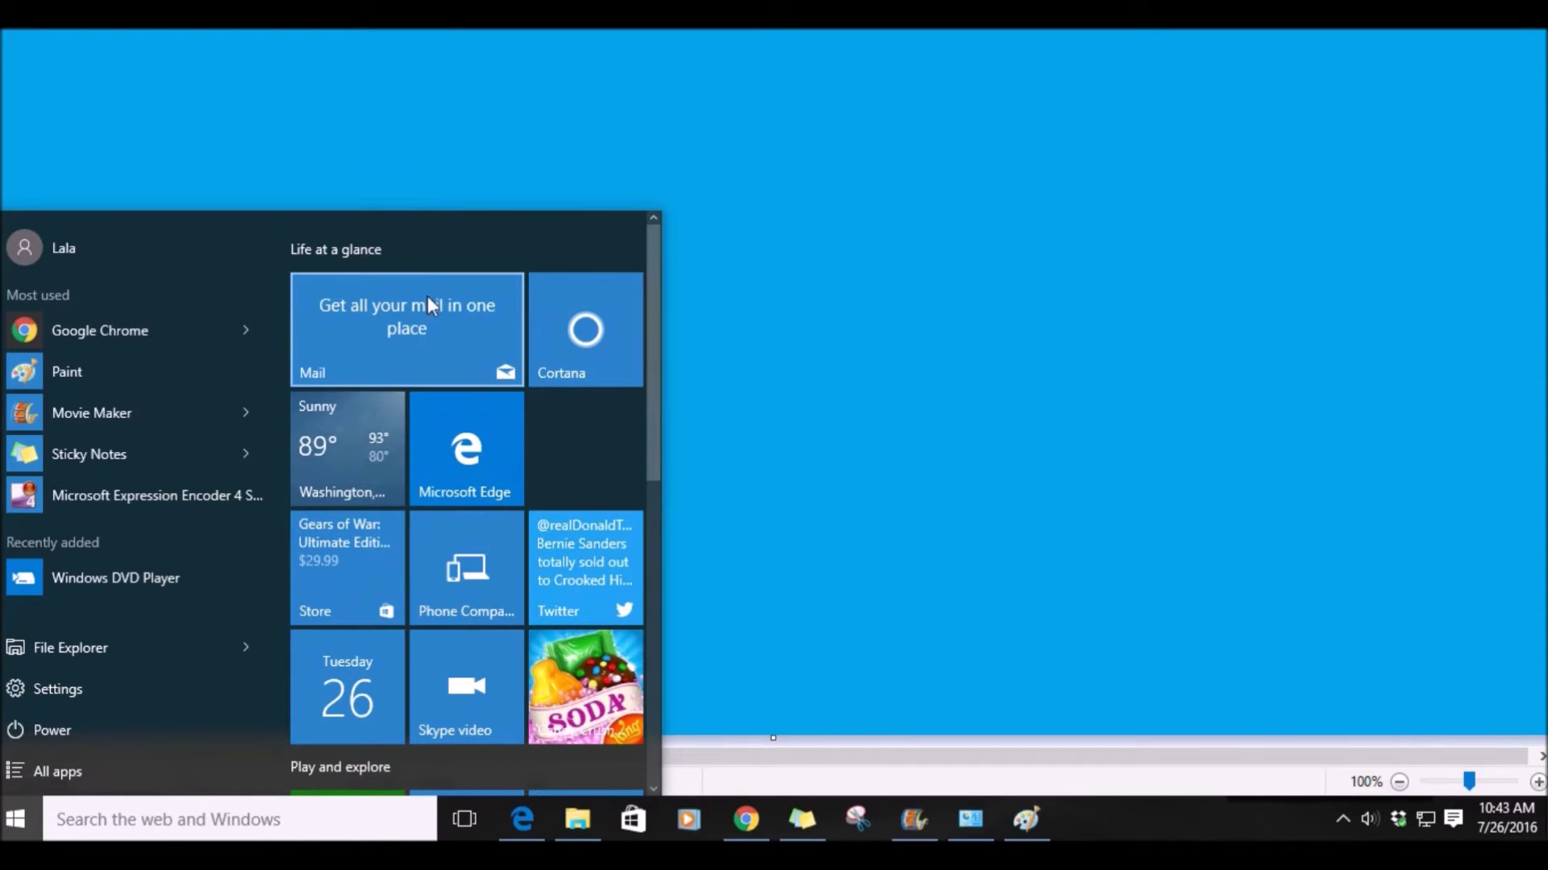
{"action": "mouse_move", "coordinate": [240, 330]}
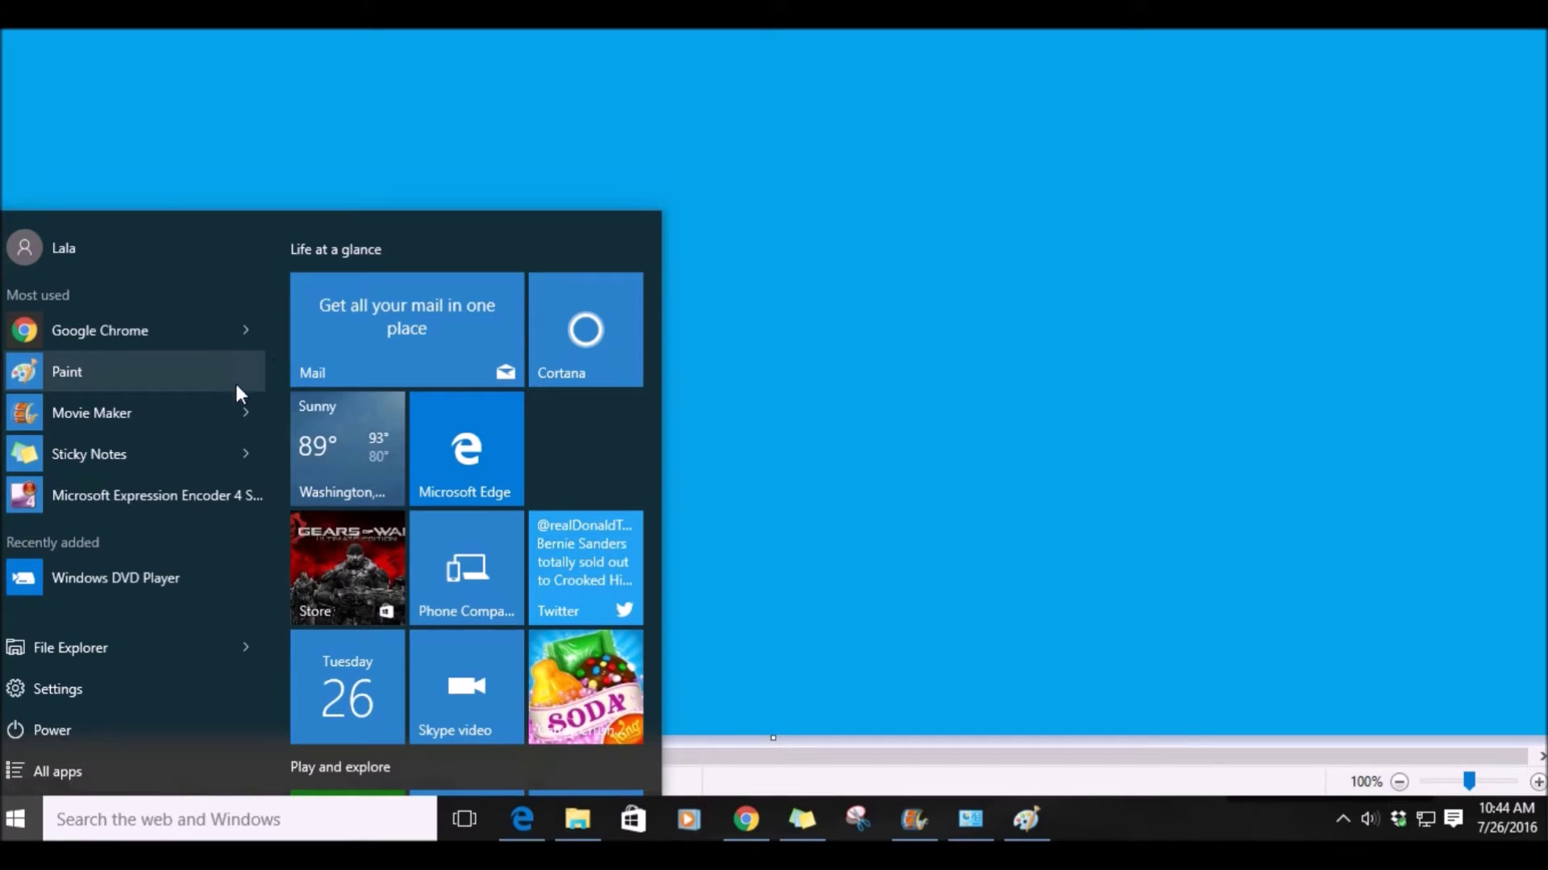
- Preview the Movie Maker, Sticky Notes and File Explorer jump lists, then open taskbar search
{"action": "left_click", "coordinate": [246, 414]}
{"action": "left_click", "coordinate": [245, 413]}
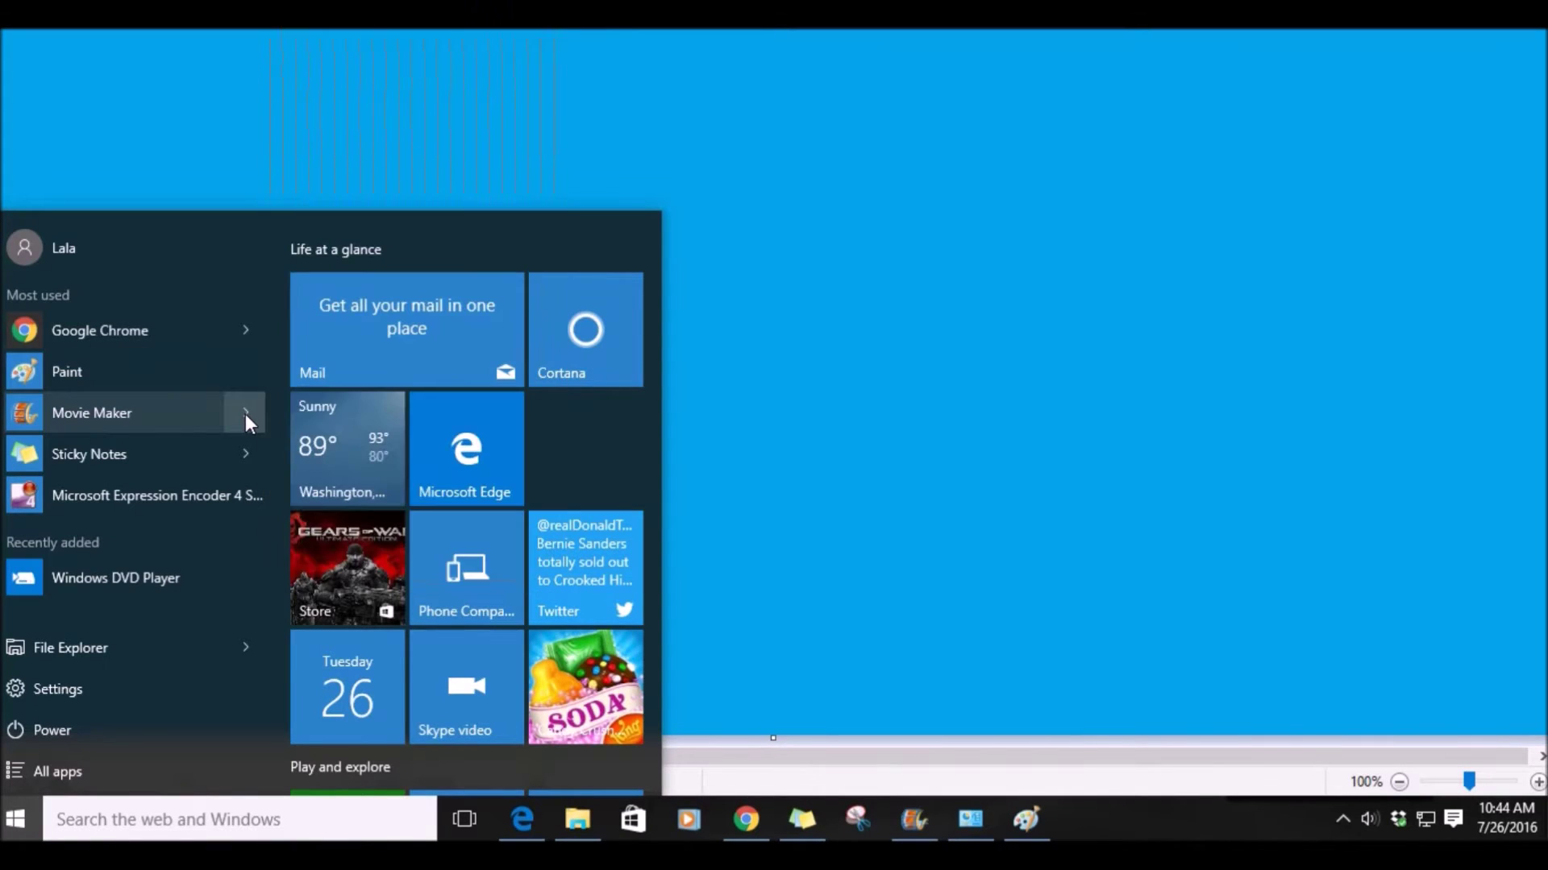
{"action": "left_click", "coordinate": [246, 454]}
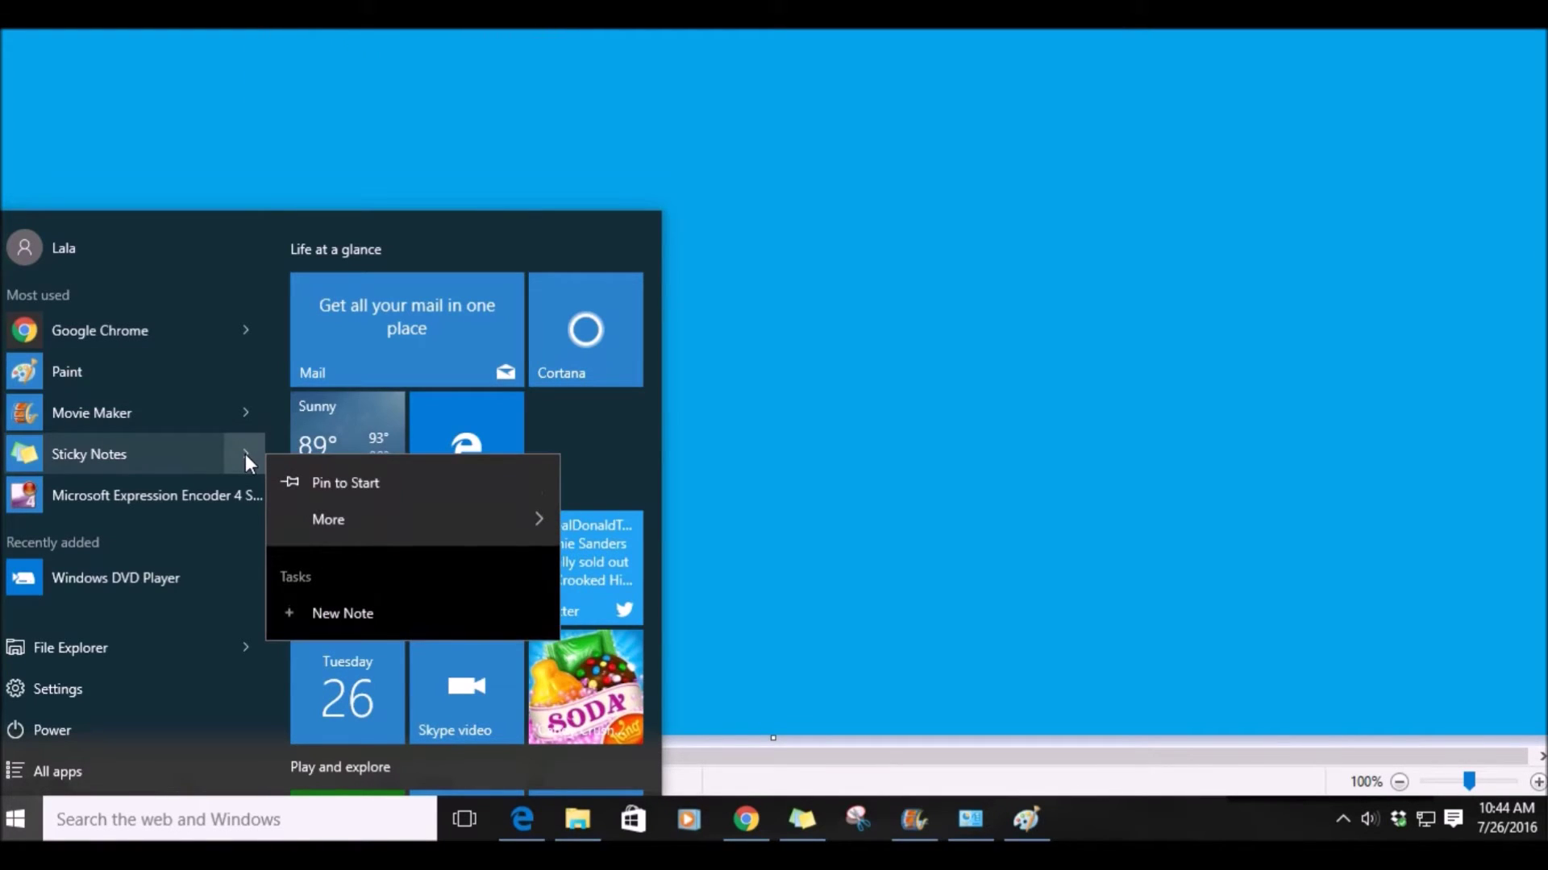
{"action": "left_click", "coordinate": [246, 454]}
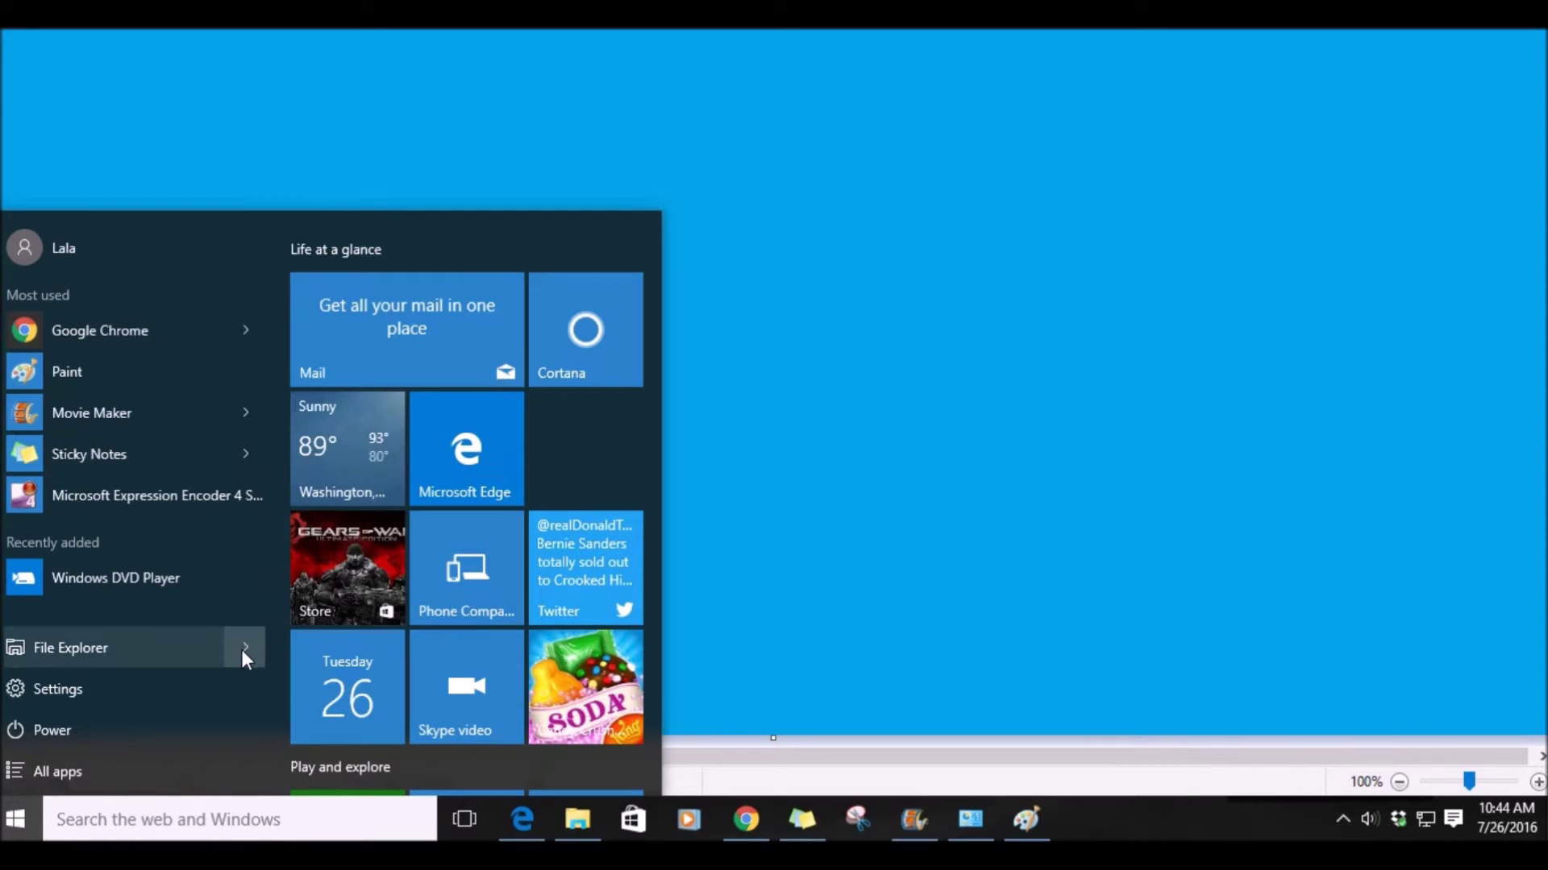
{"action": "mouse_move", "coordinate": [242, 649]}
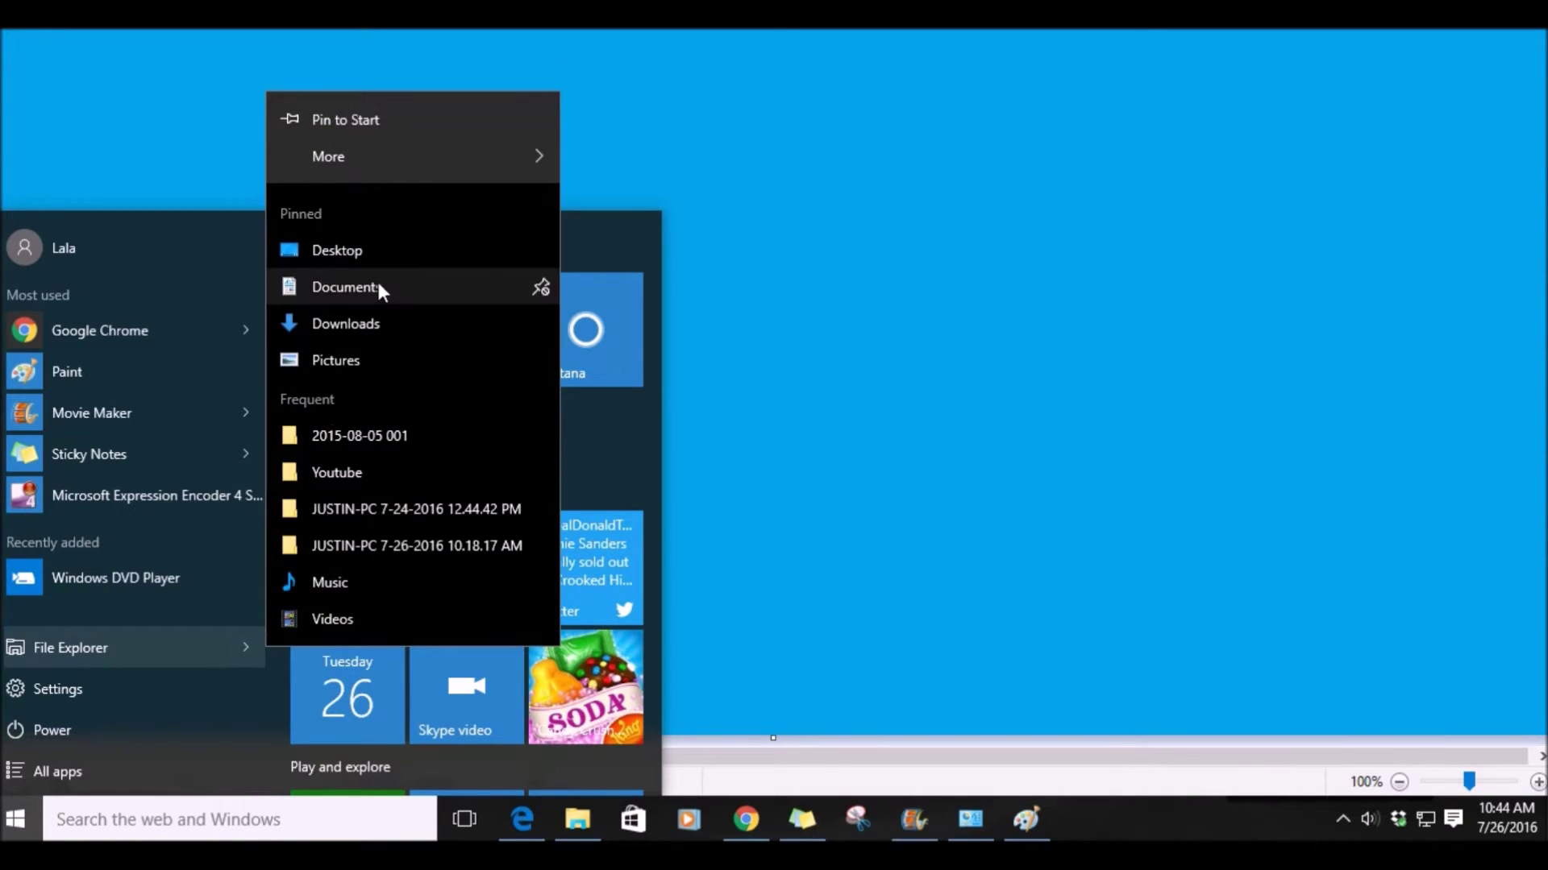
{"action": "left_click", "coordinate": [240, 650]}
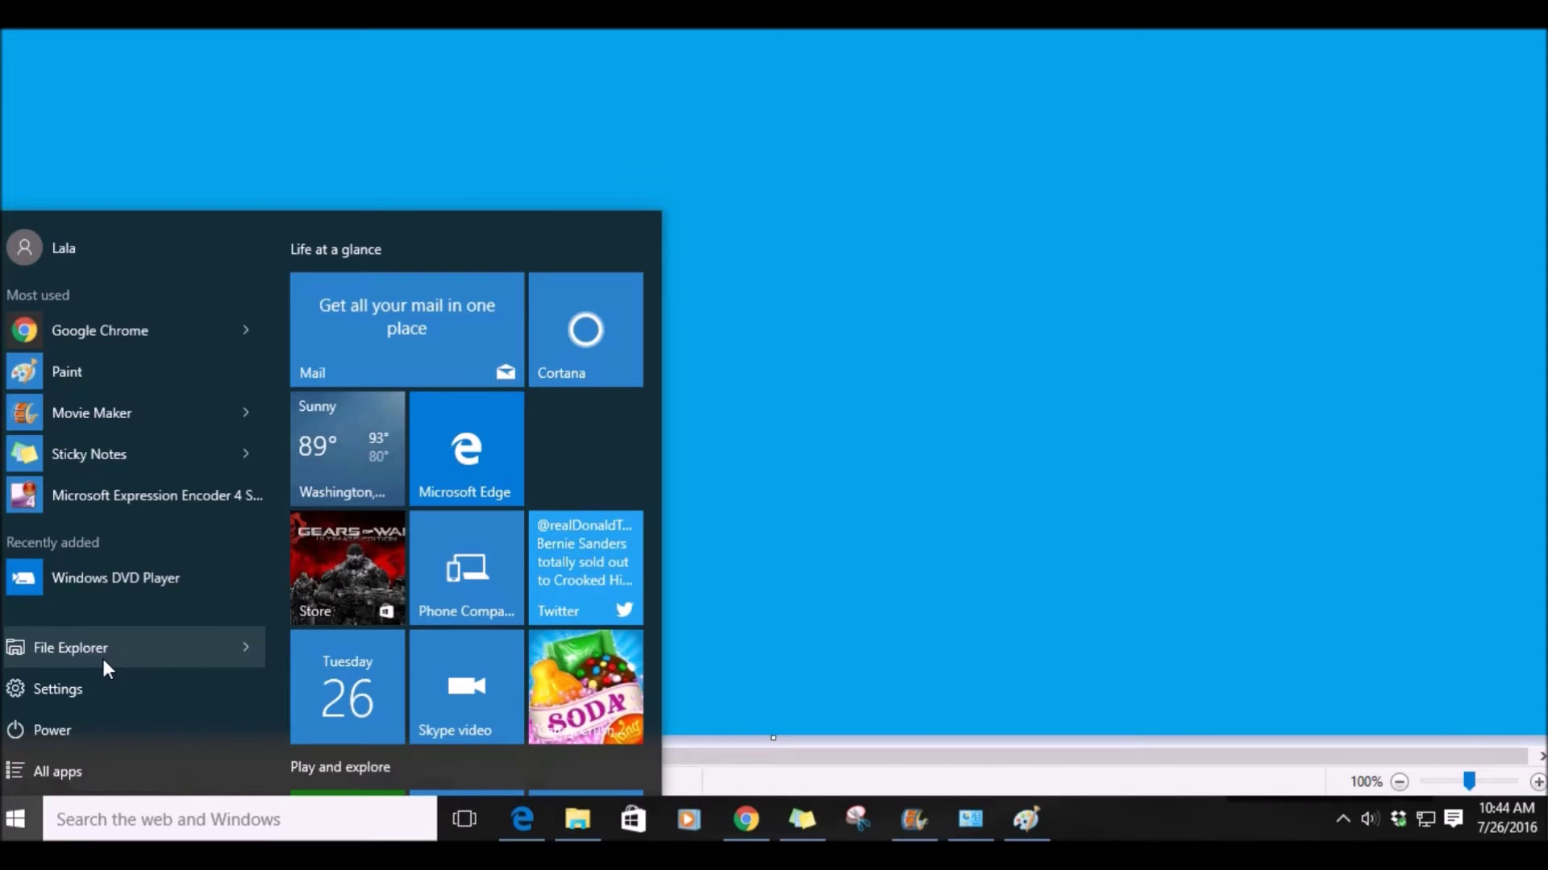
{"action": "left_click", "coordinate": [69, 834]}
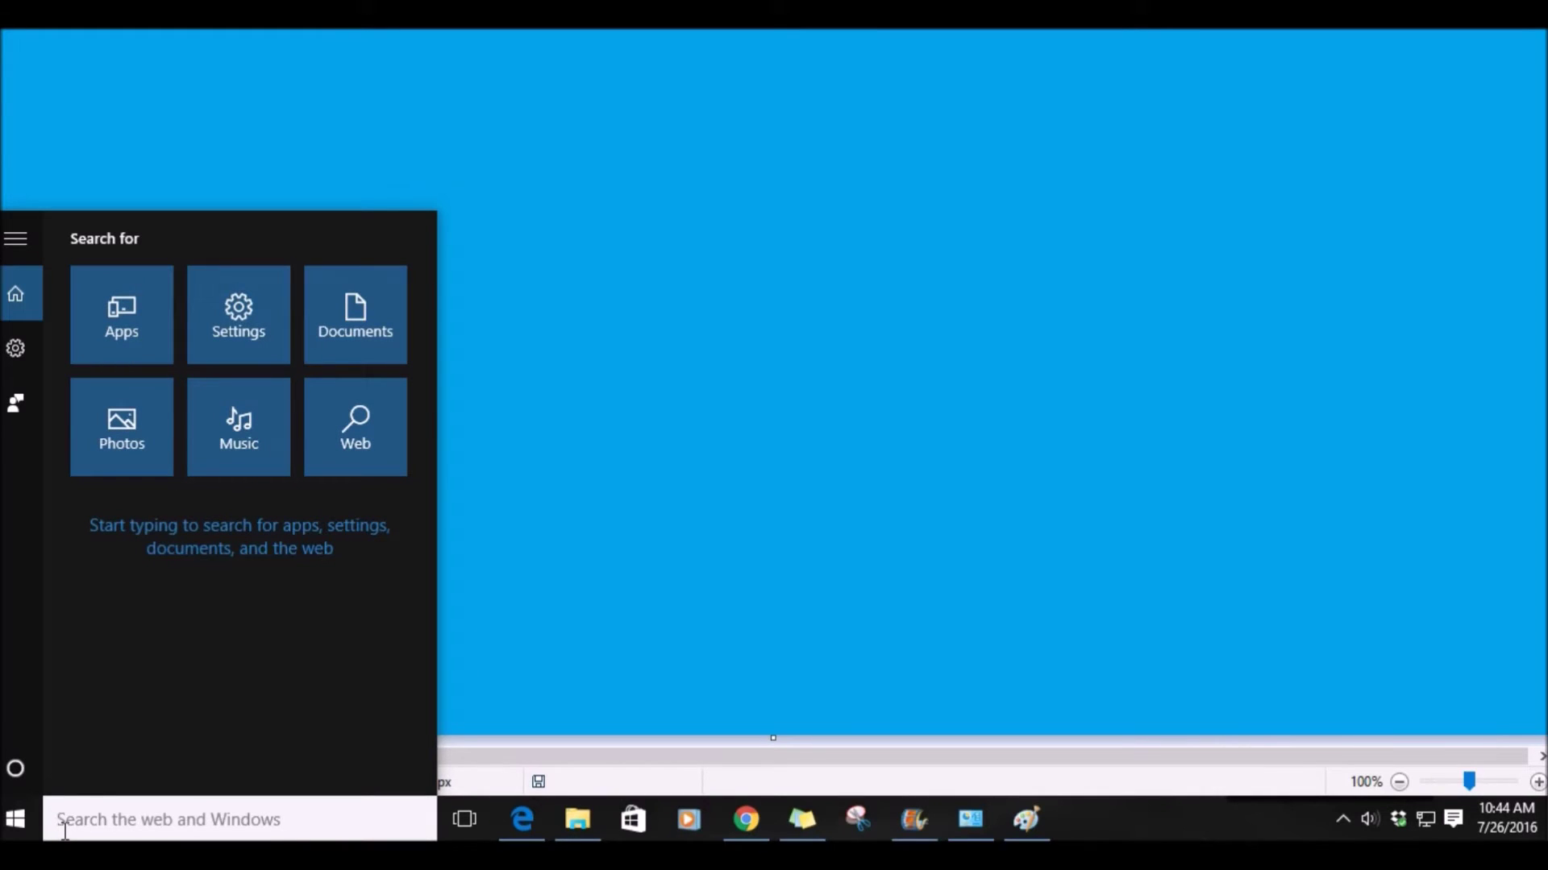
- Clear the search, begin Cortana setup and decline signing in with a Microsoft account
{"action": "type", "text": "s"}
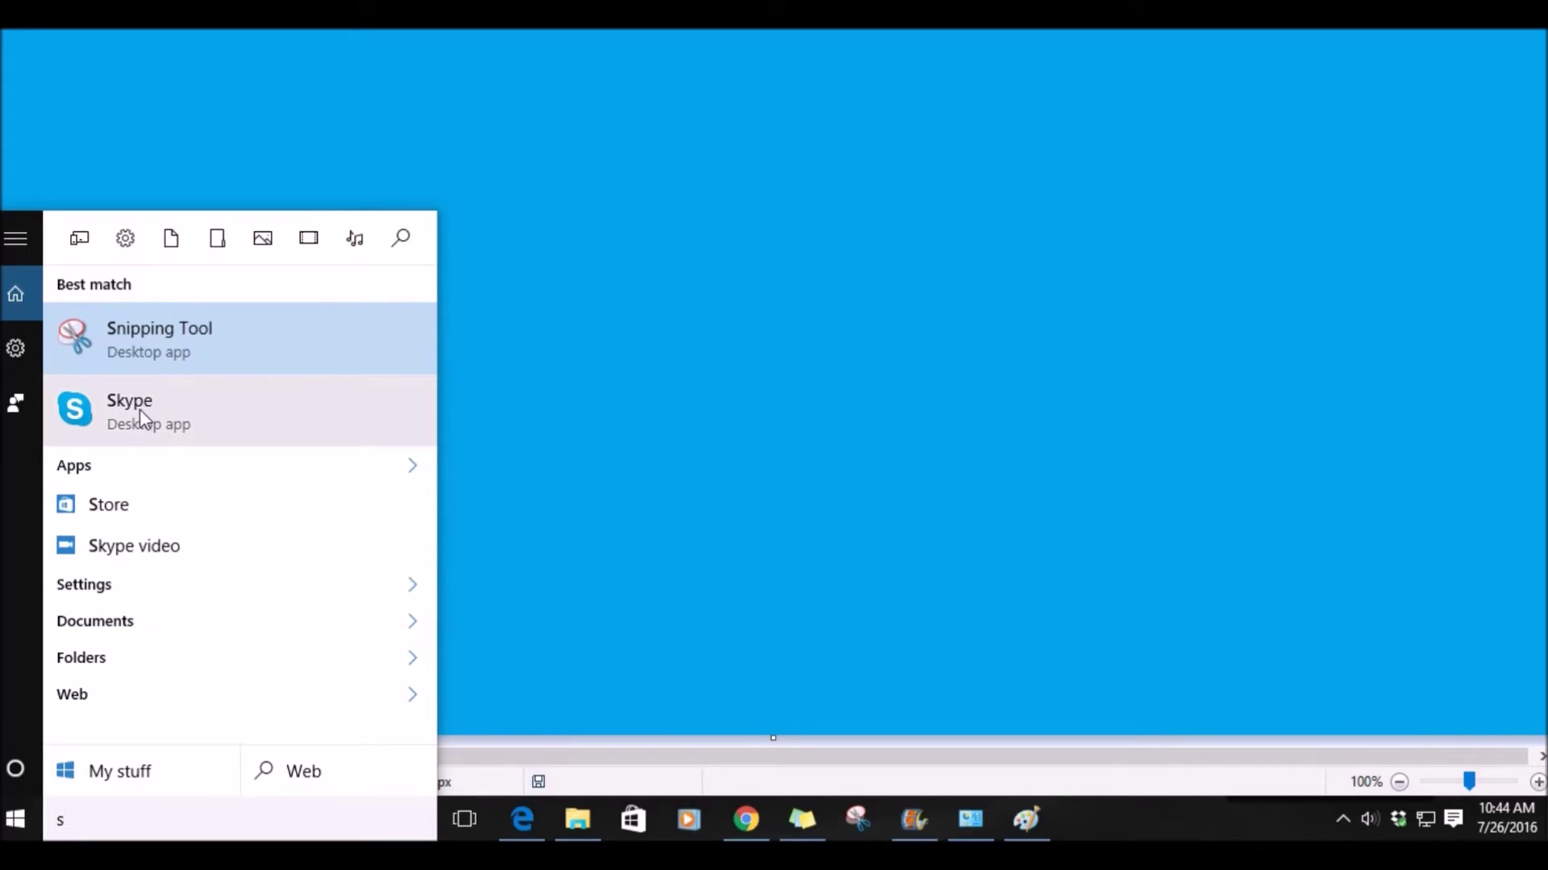
{"action": "key", "text": "BackSpace"}
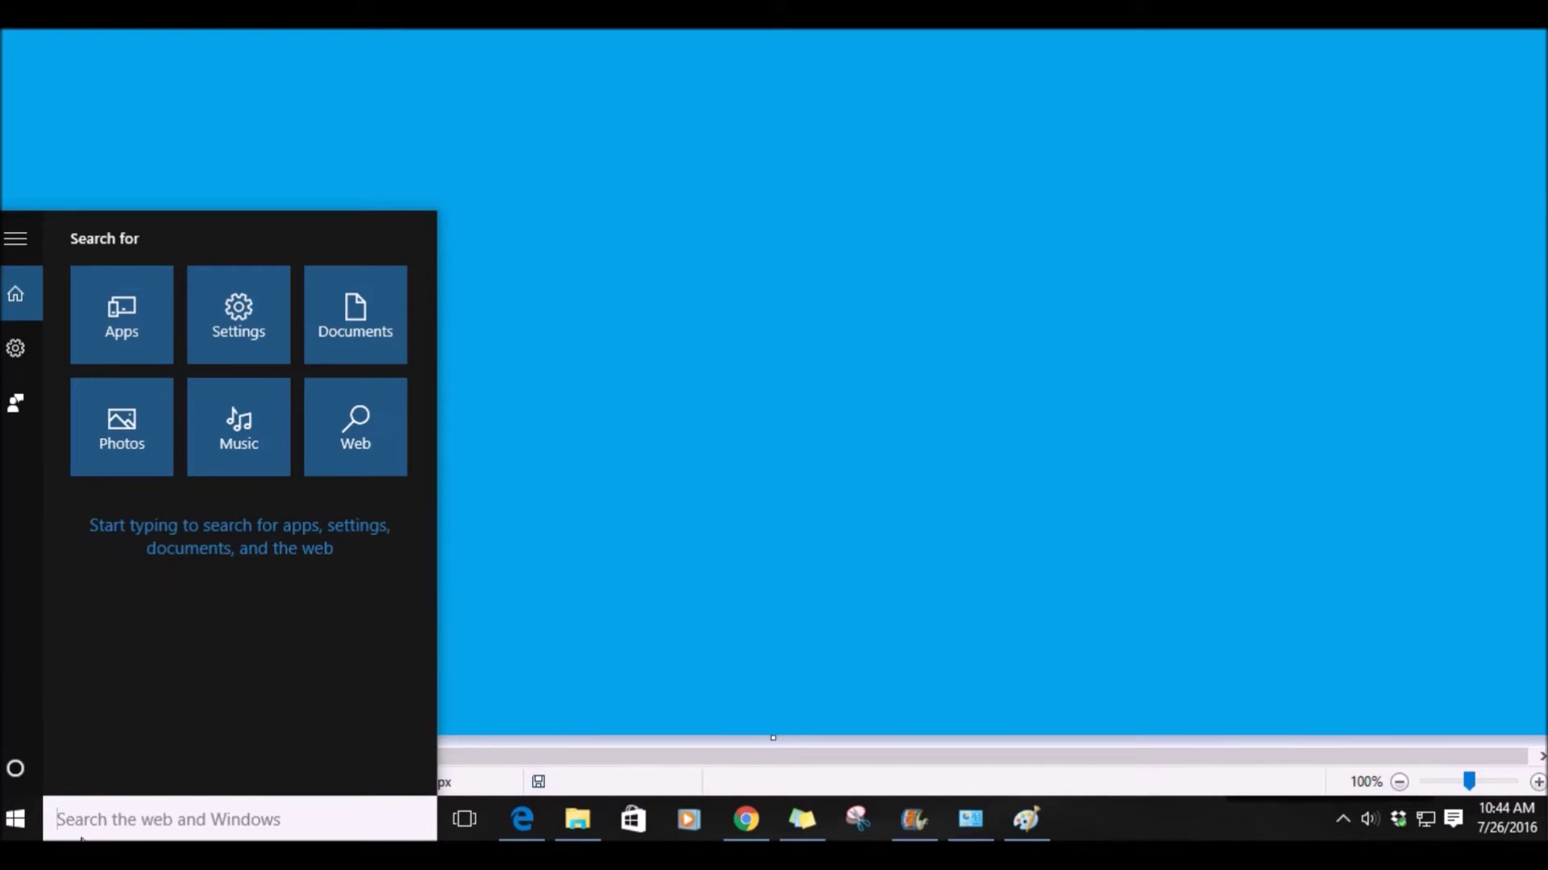
{"action": "left_click", "coordinate": [15, 770]}
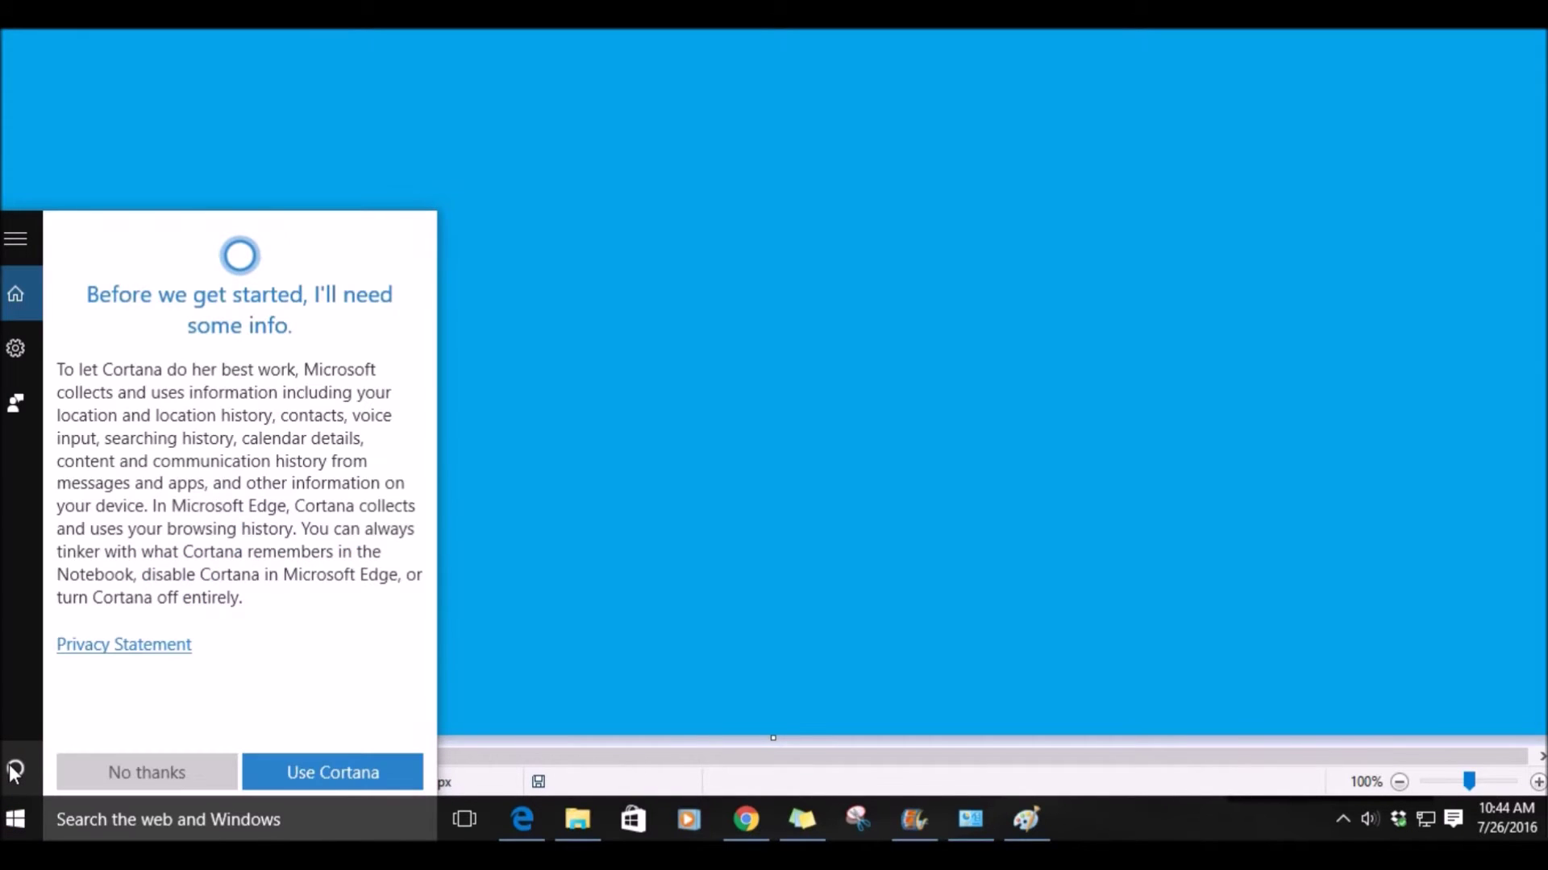
{"action": "left_click", "coordinate": [266, 772]}
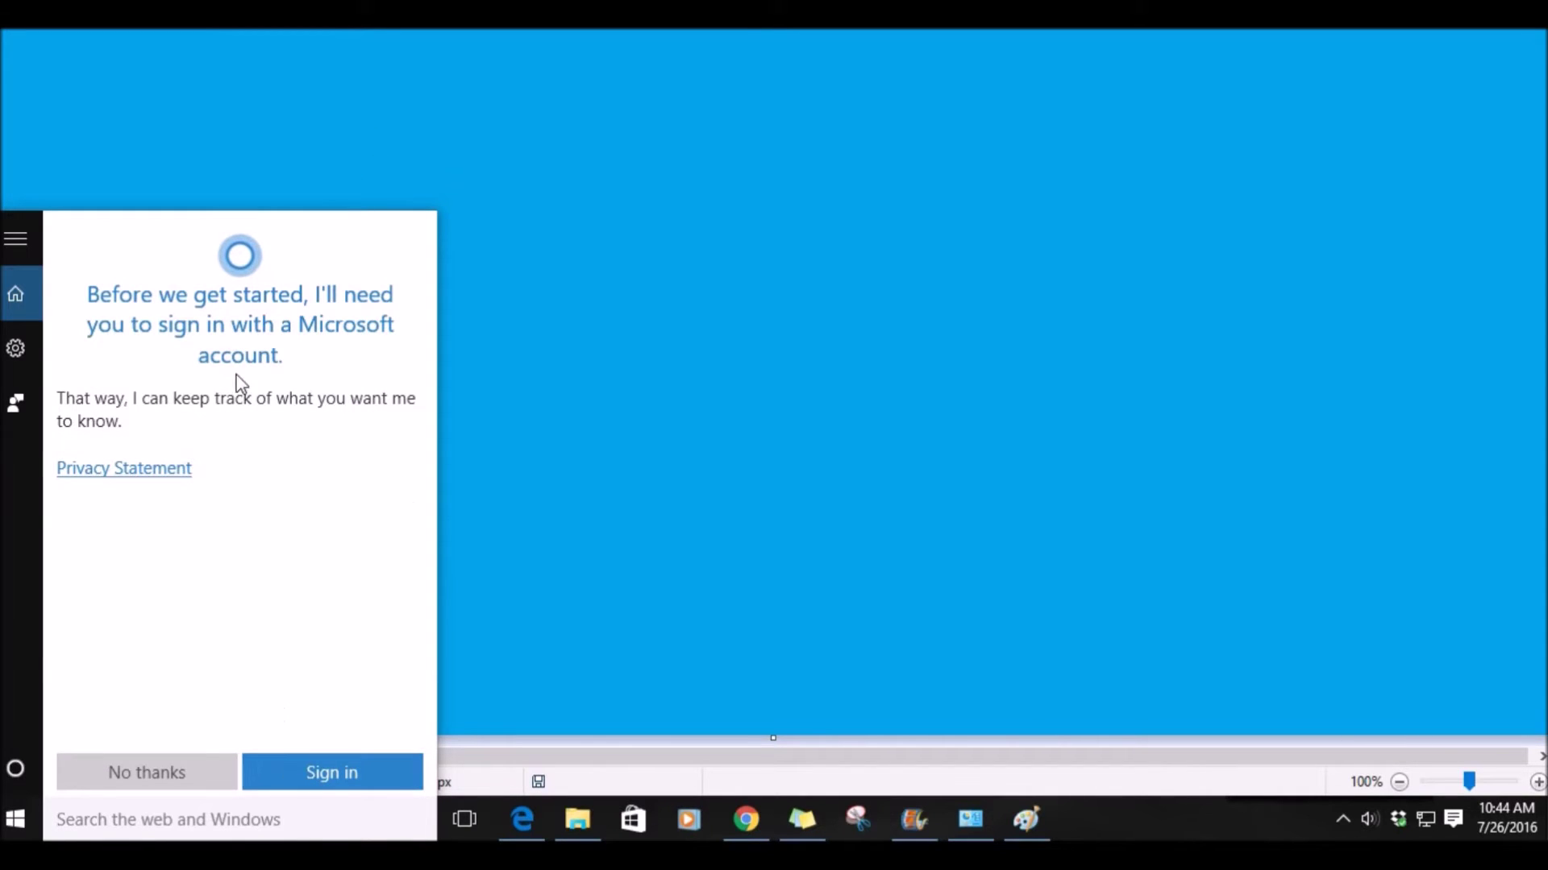
{"action": "left_click", "coordinate": [165, 772]}
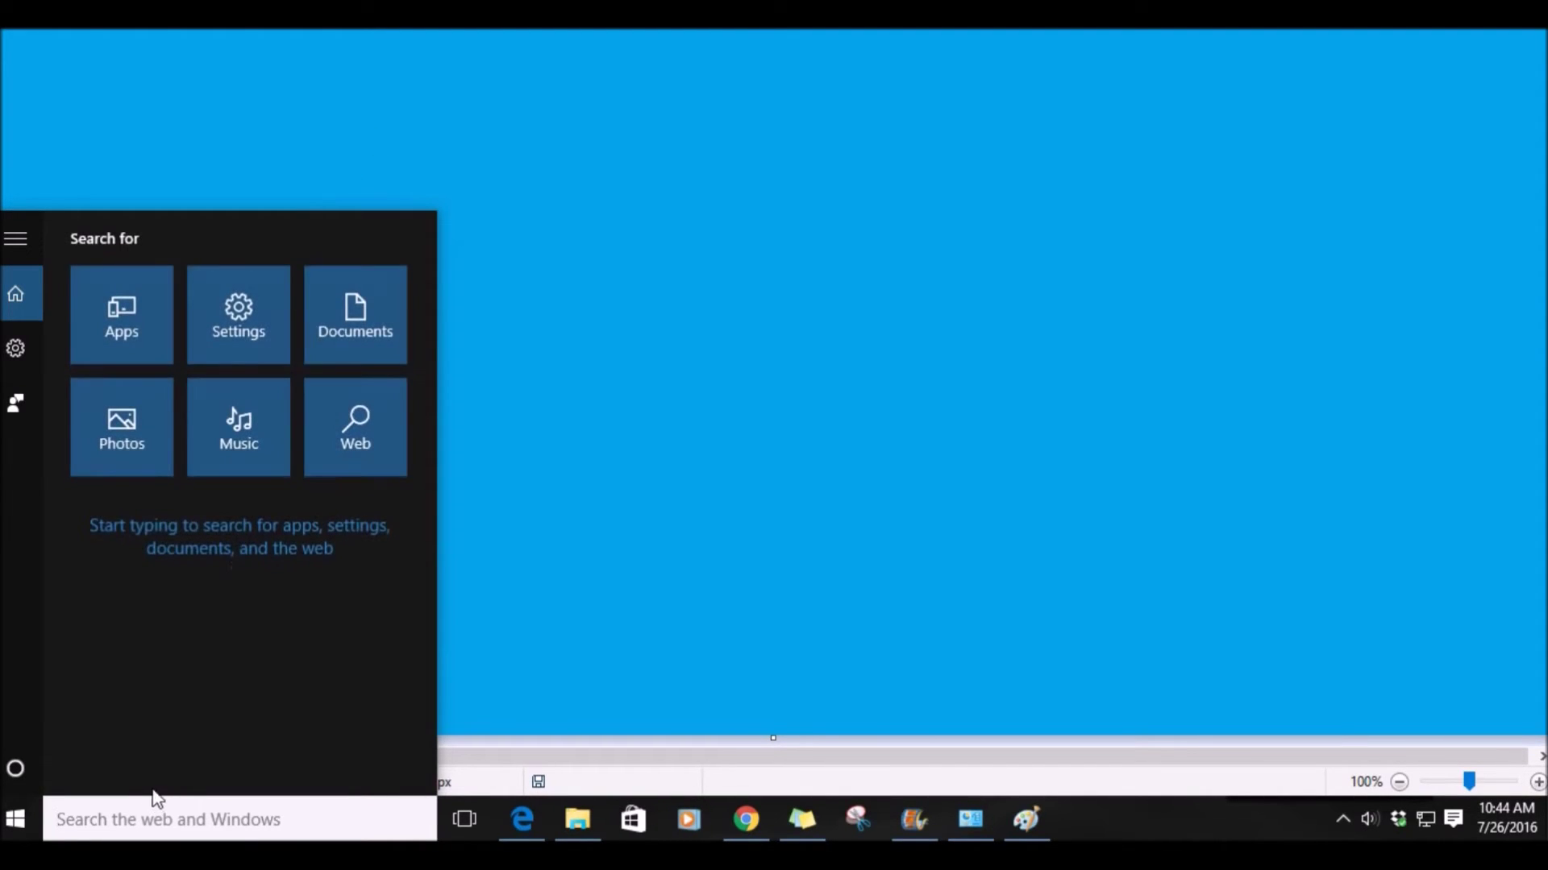
- Glance at Cortana's feedback and settings pages, dismiss the 'Cortana's off' toast, and open Start
{"action": "left_click", "coordinate": [13, 407]}
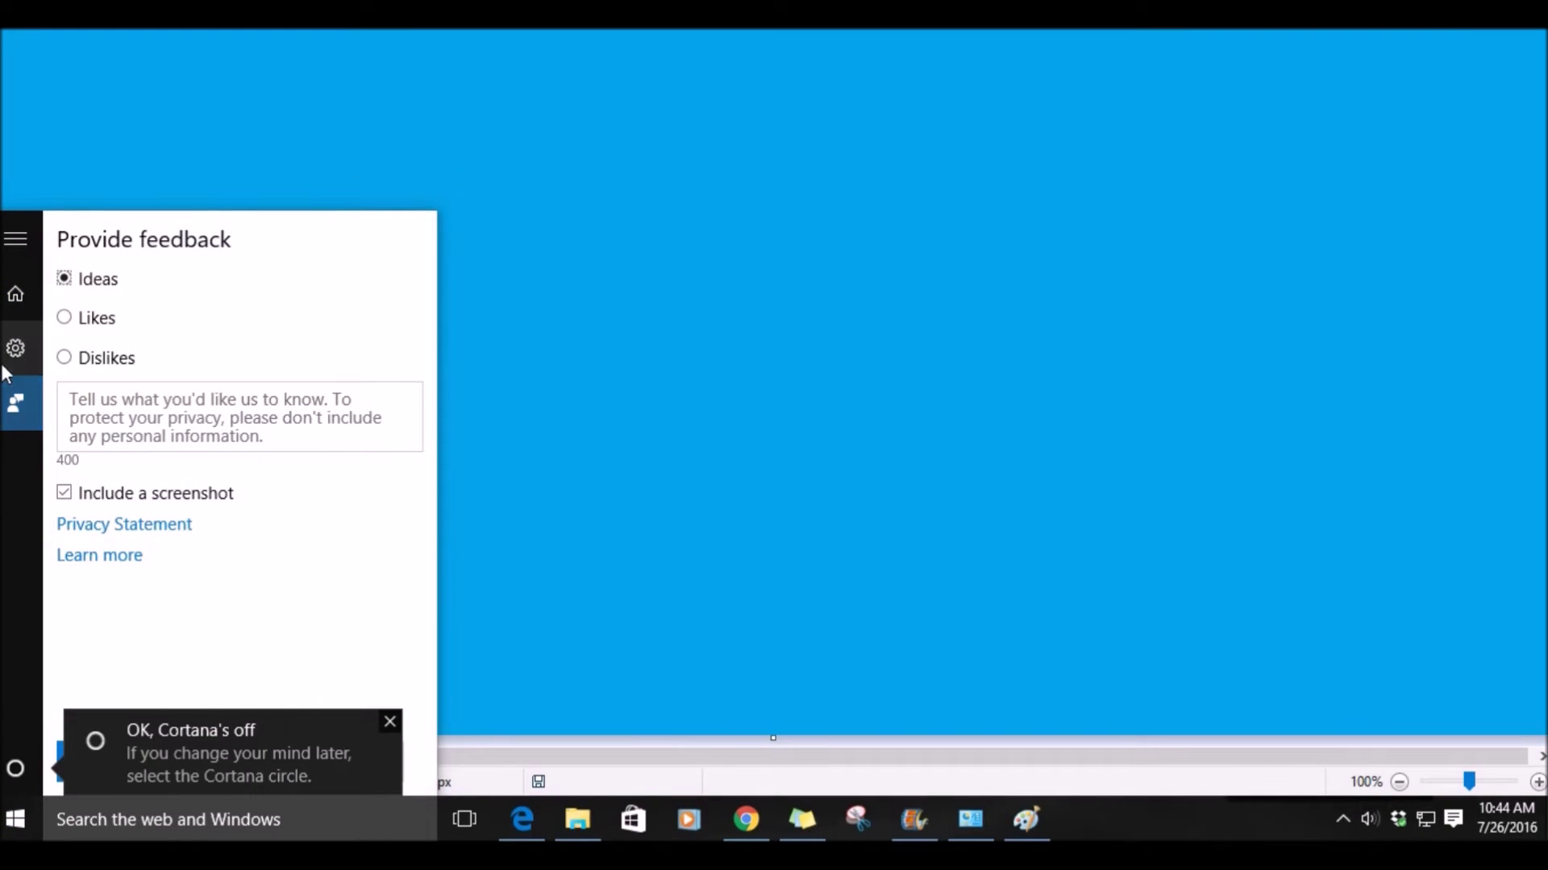
{"action": "left_click", "coordinate": [14, 350]}
{"action": "left_click", "coordinate": [21, 298]}
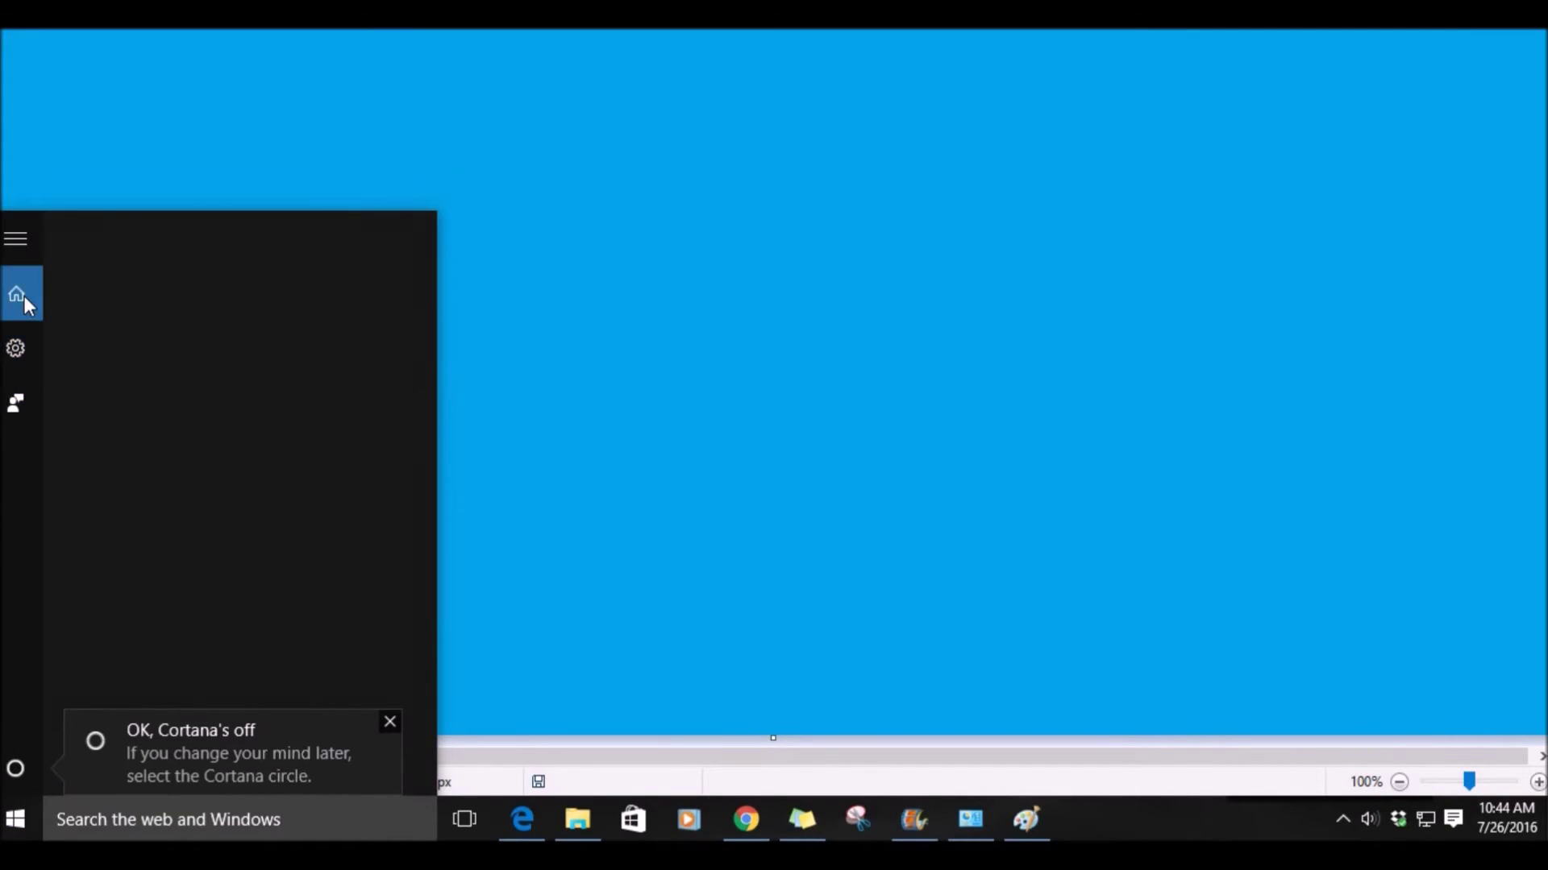
{"action": "left_click", "coordinate": [391, 722]}
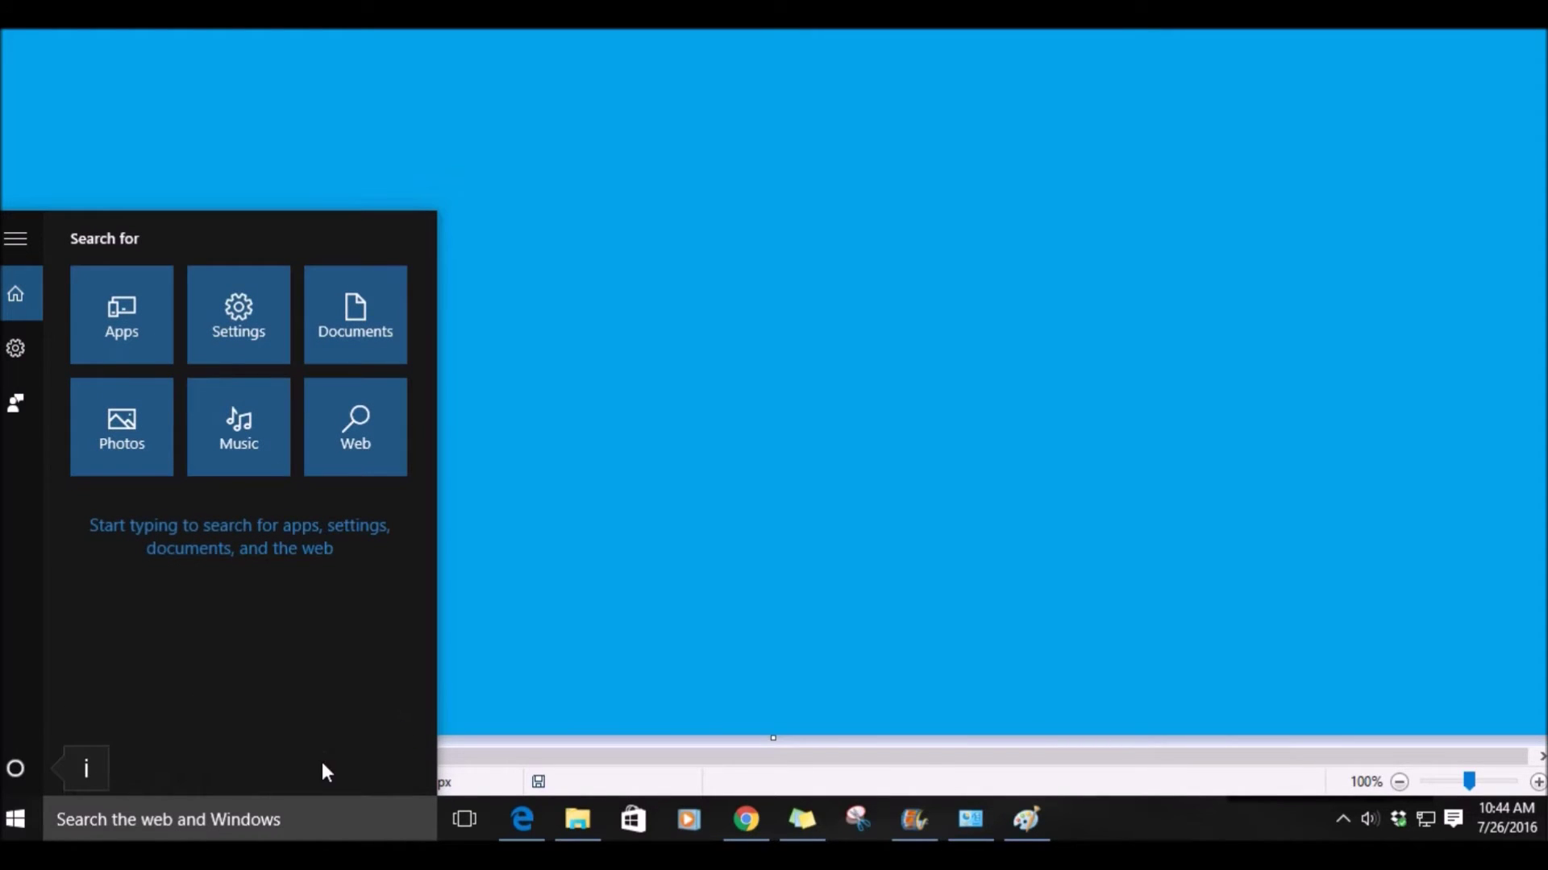
{"action": "left_click", "coordinate": [15, 820]}
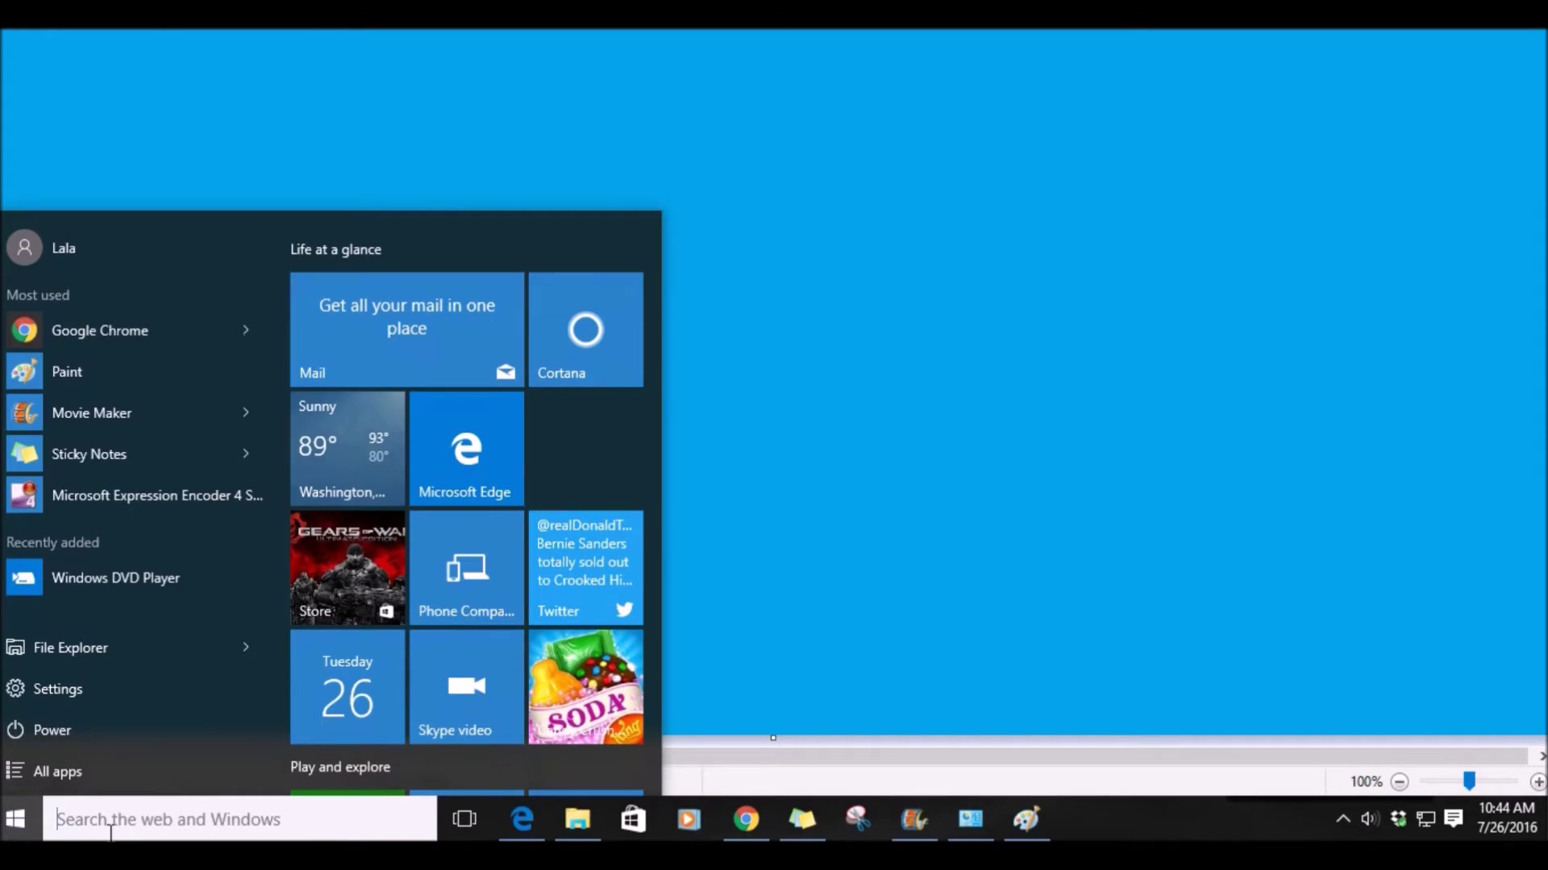
- Run a Bing search for 'how to use excel' in Edge, then close all its tabs
{"action": "left_click", "coordinate": [109, 834]}
{"action": "type", "text": "h"}
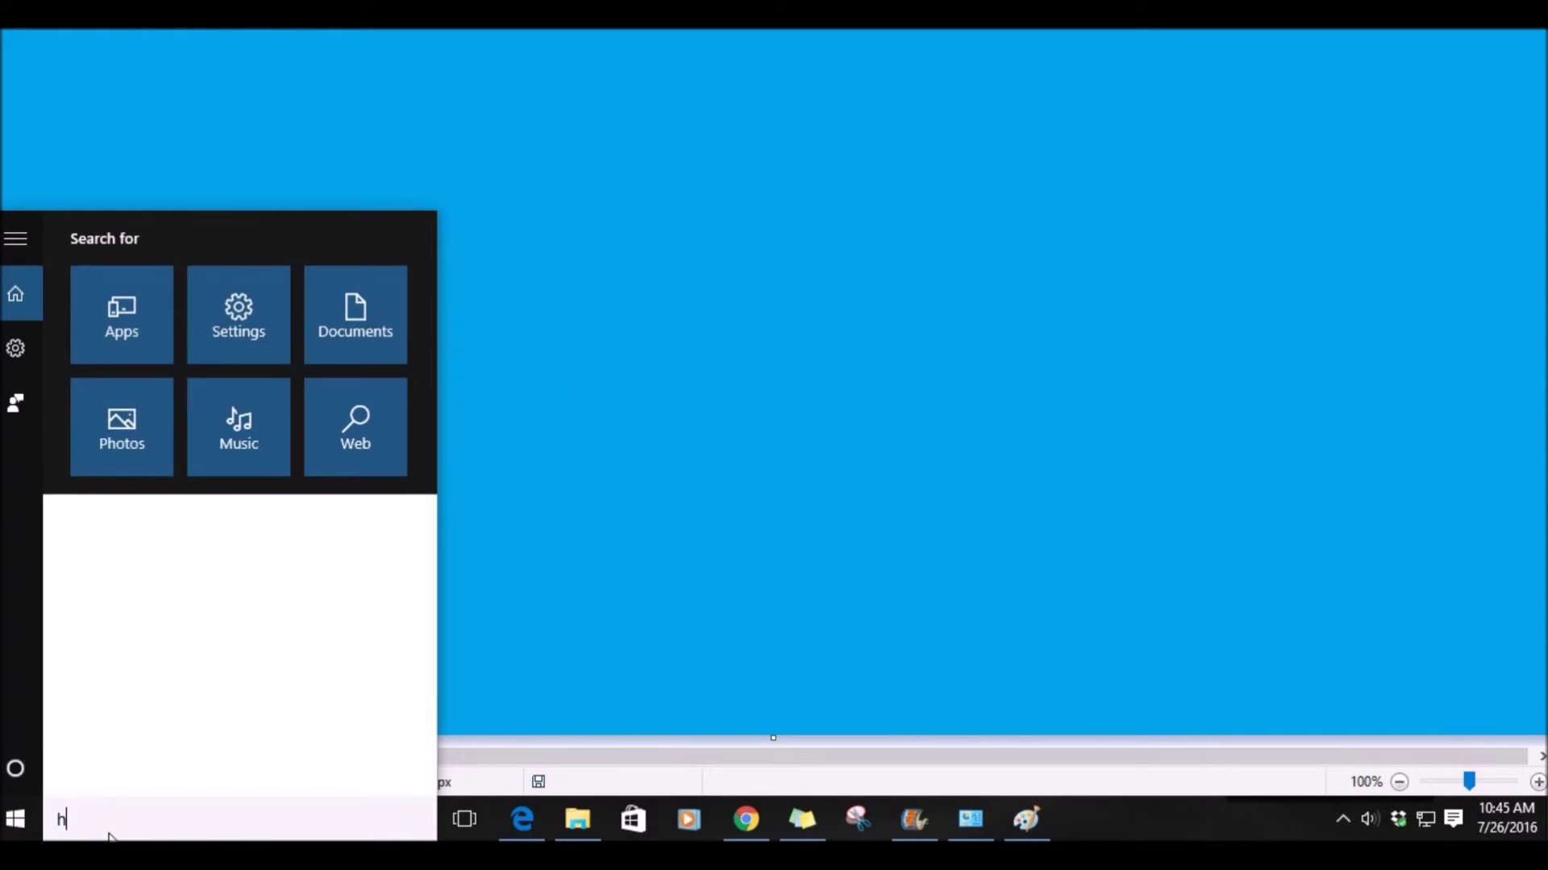
{"action": "type", "text": "ow to"}
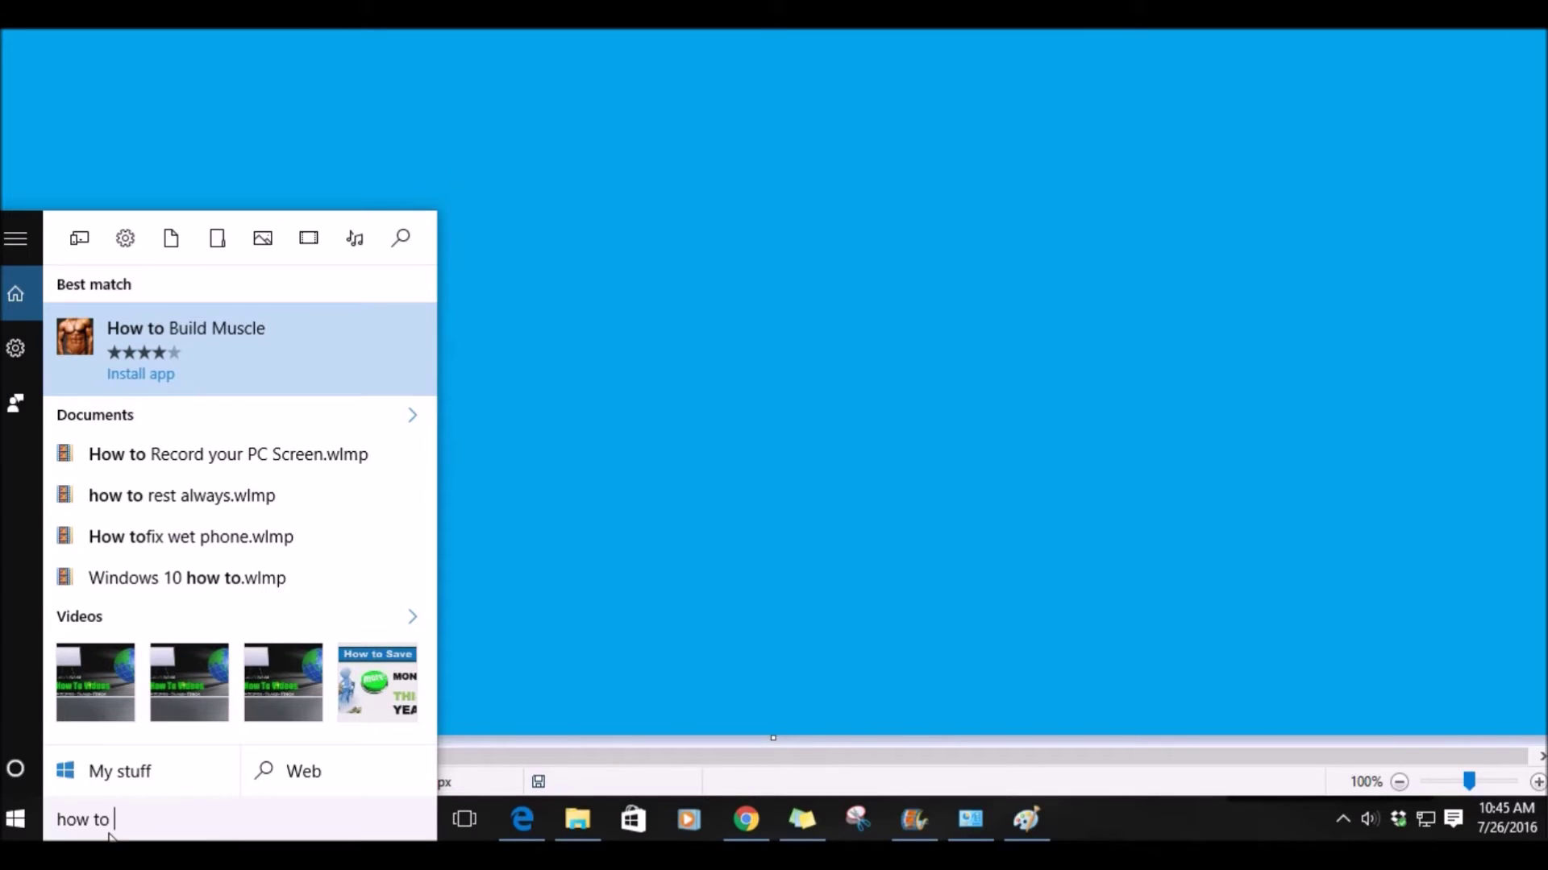
{"action": "type", "text": " use"}
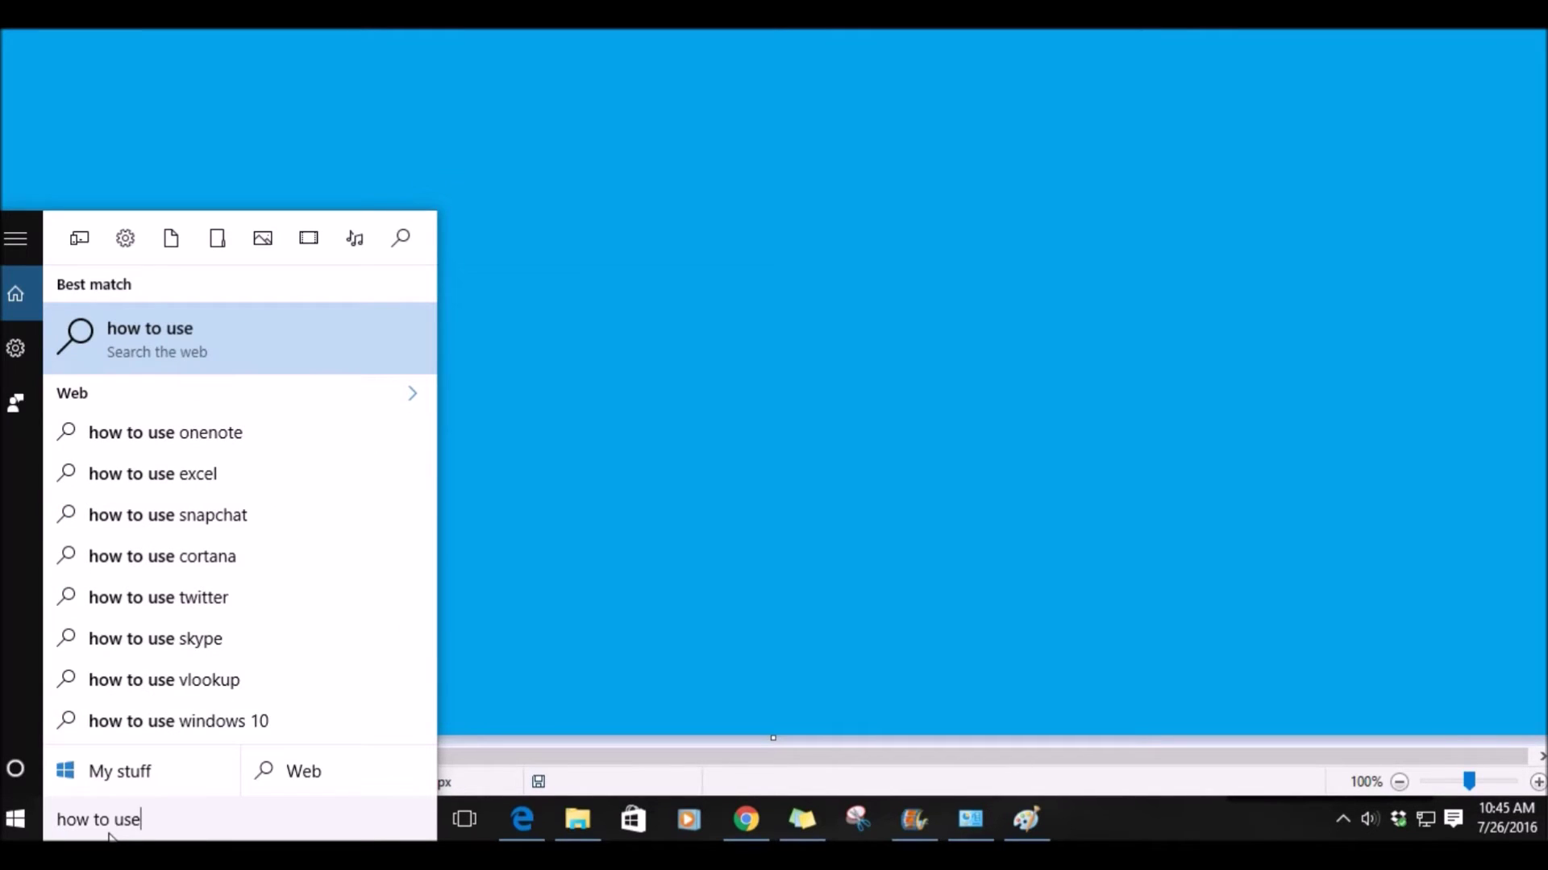
{"action": "left_click", "coordinate": [121, 474]}
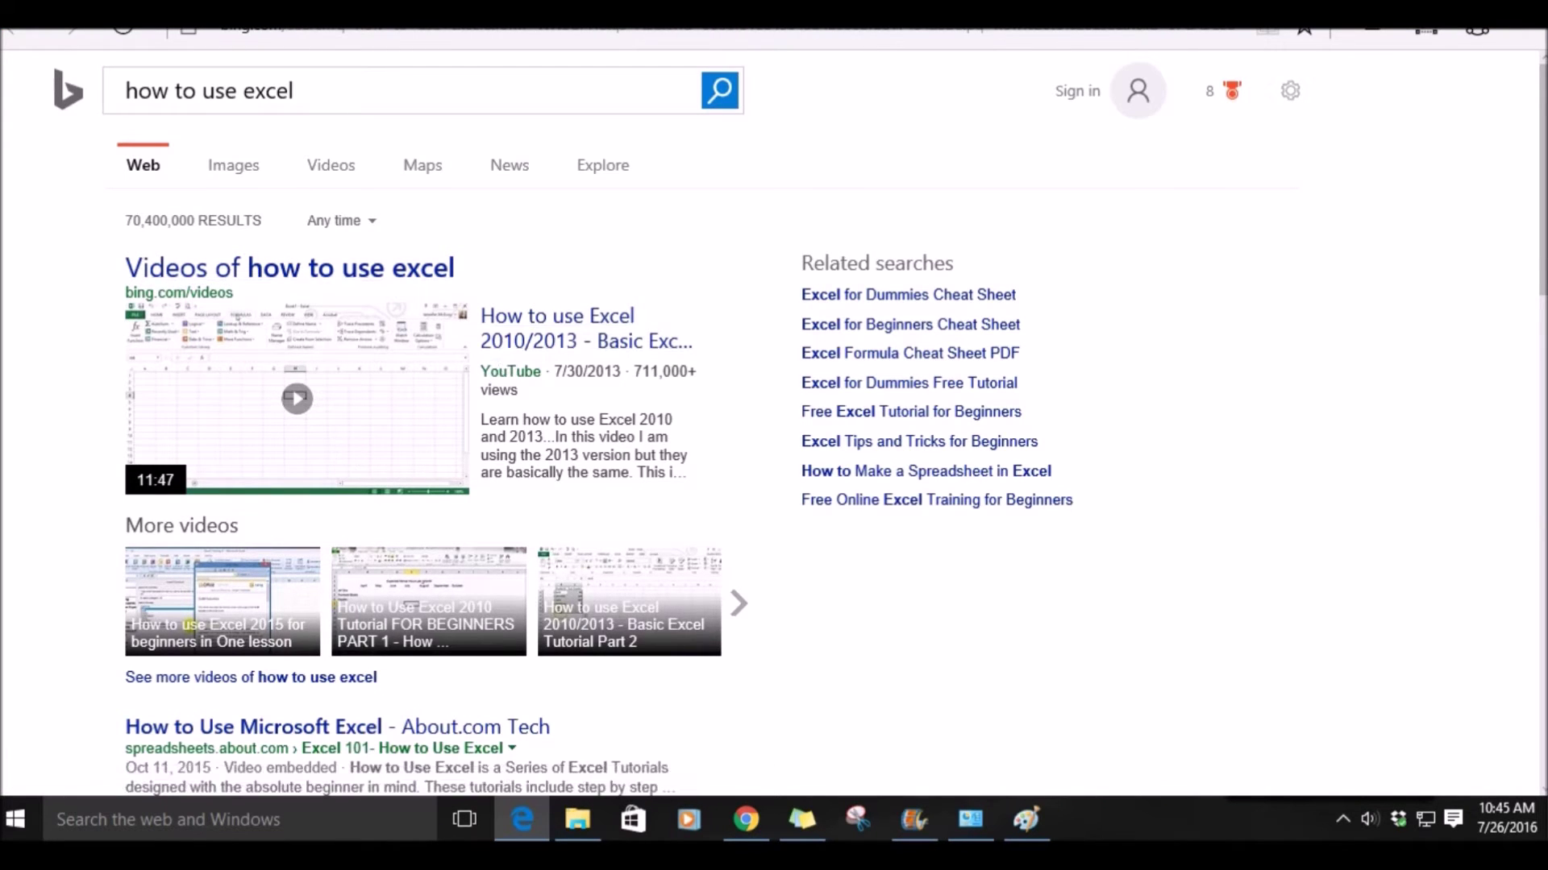
{"action": "key", "text": "alt+F4"}
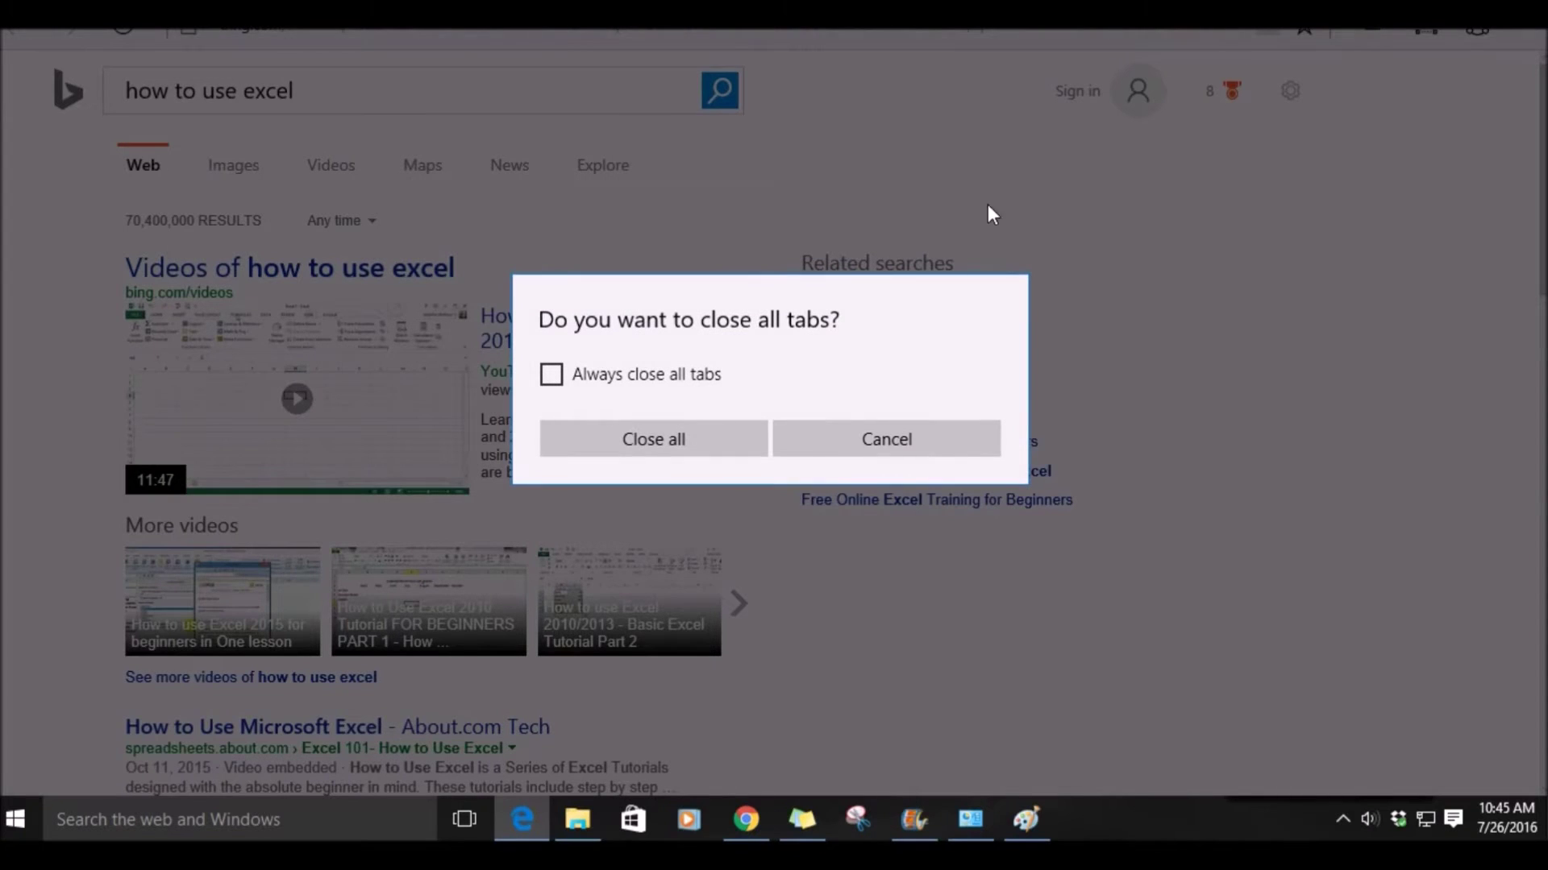
{"action": "left_click", "coordinate": [644, 445]}
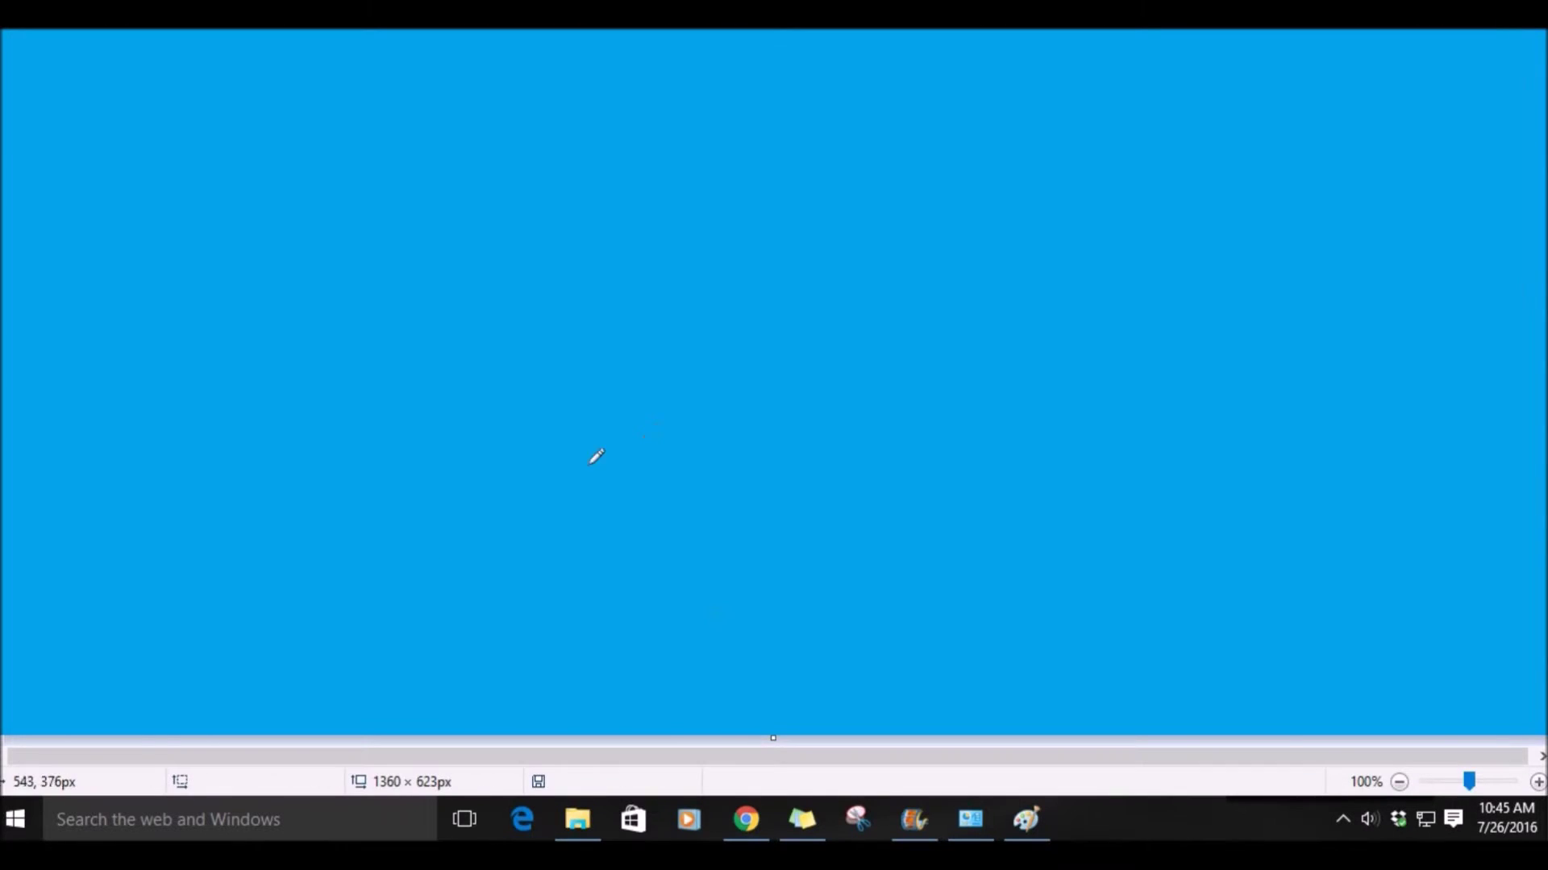
- From Start, type and clear 'sk', then try the Apps, Documents, Folders, Photos, Videos, Music and Web filters
{"action": "left_click", "coordinate": [12, 820]}
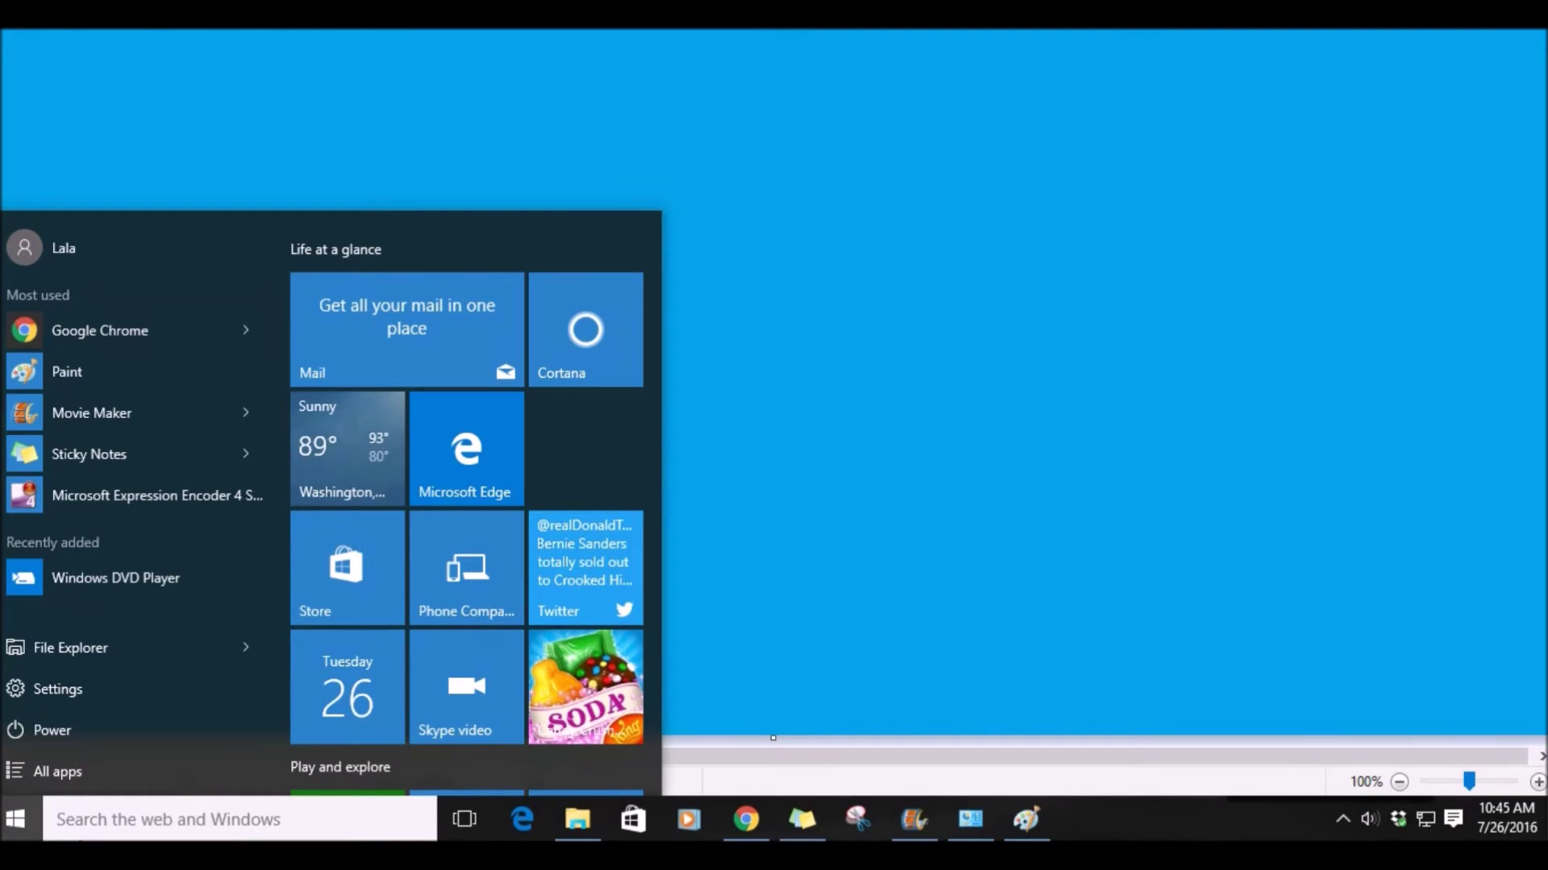
{"action": "type", "text": "sk"}
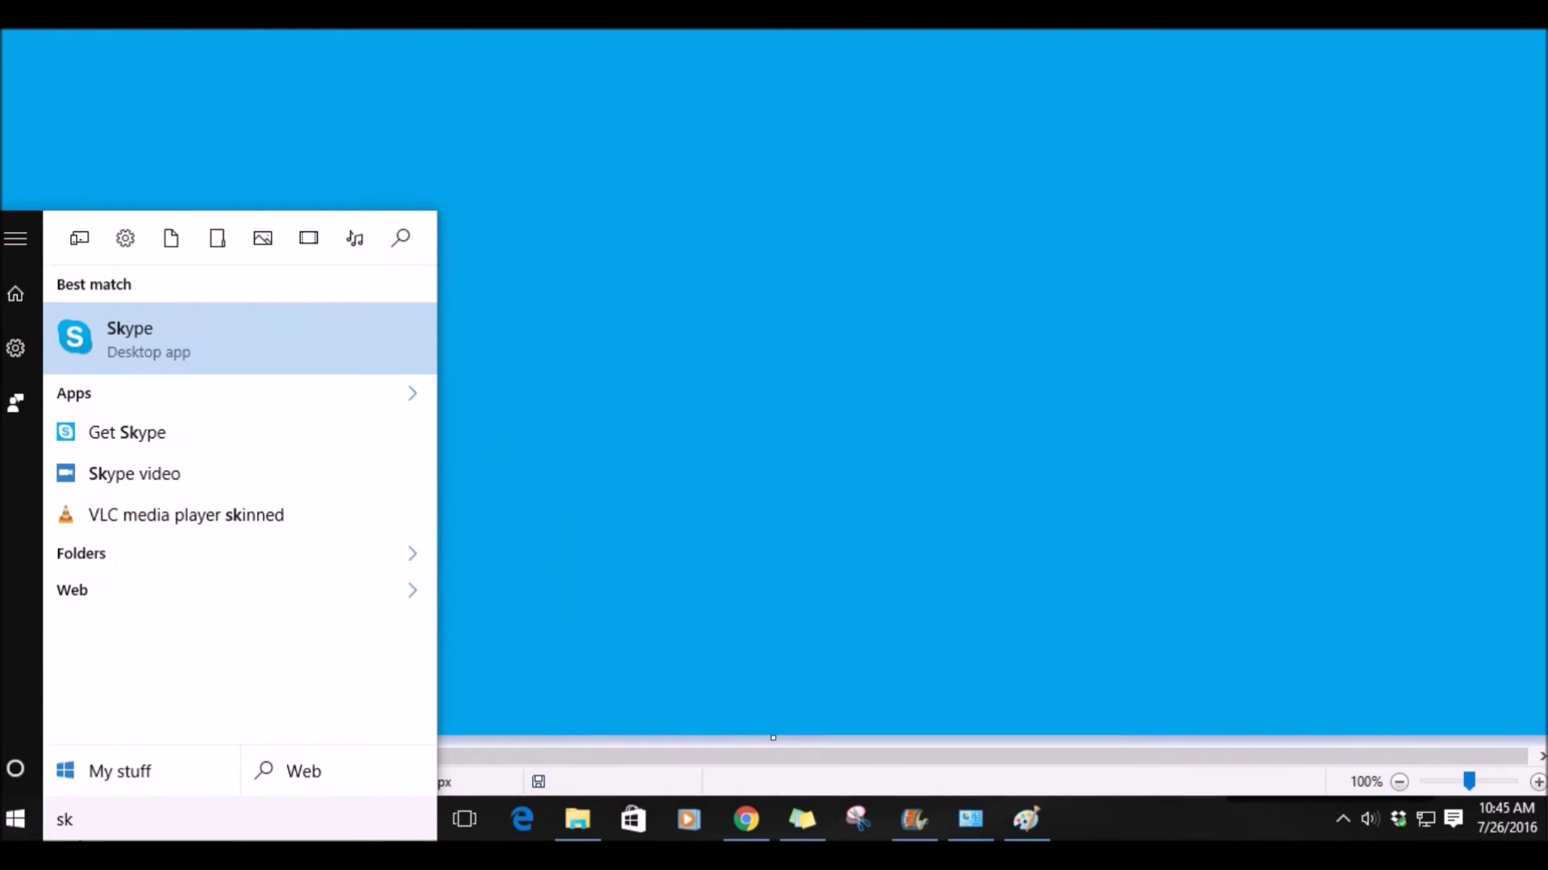
{"action": "key", "text": "BackSpace"}
{"action": "key", "text": "BackSpace"}
{"action": "left_click", "coordinate": [122, 339]}
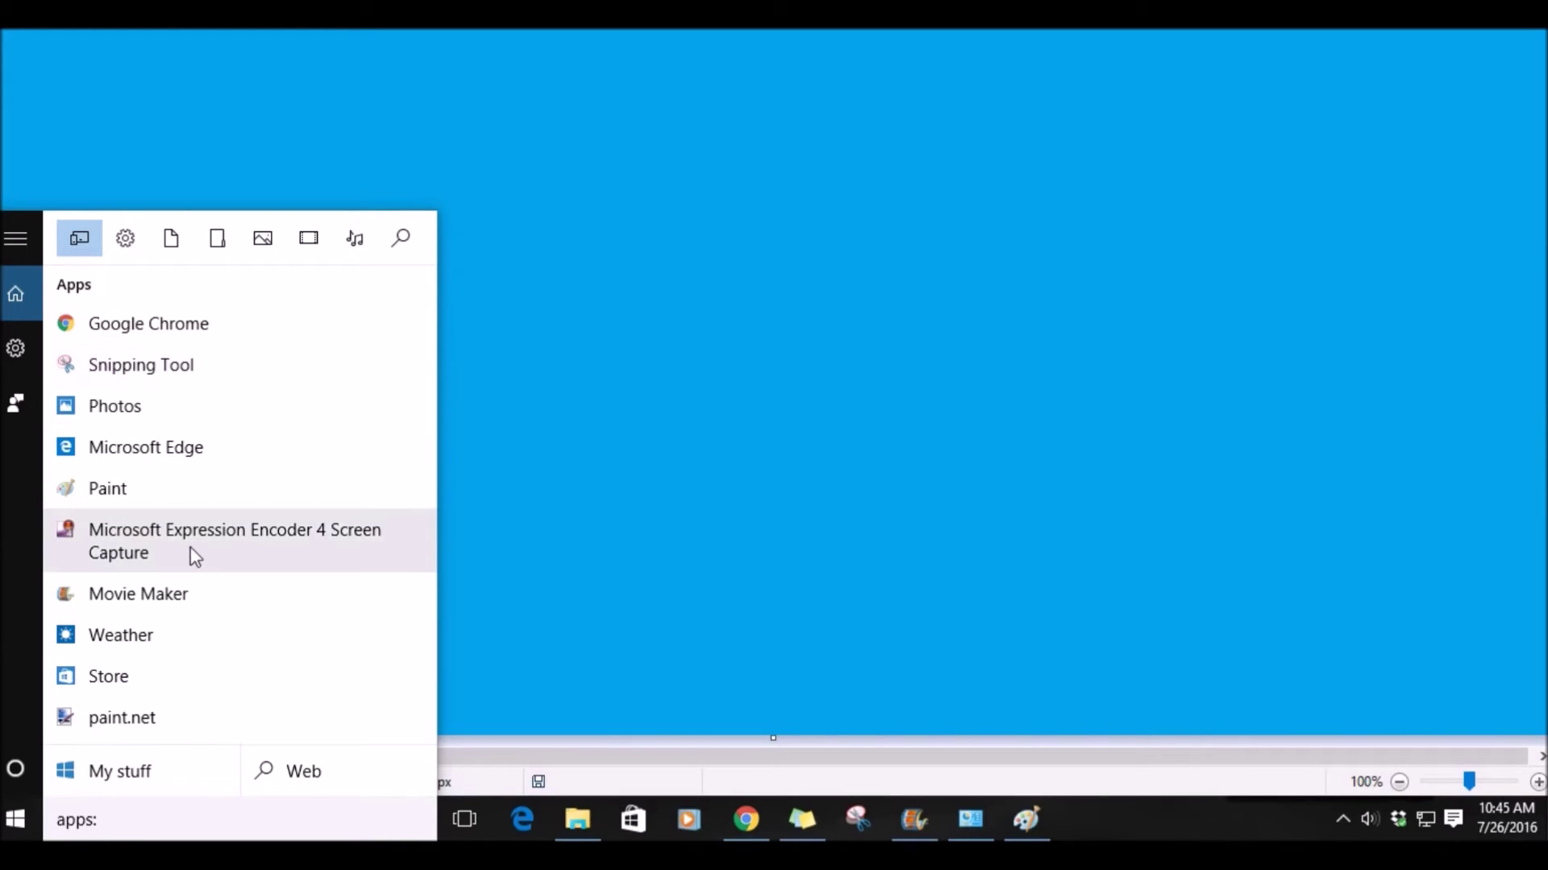
{"action": "left_click", "coordinate": [170, 243]}
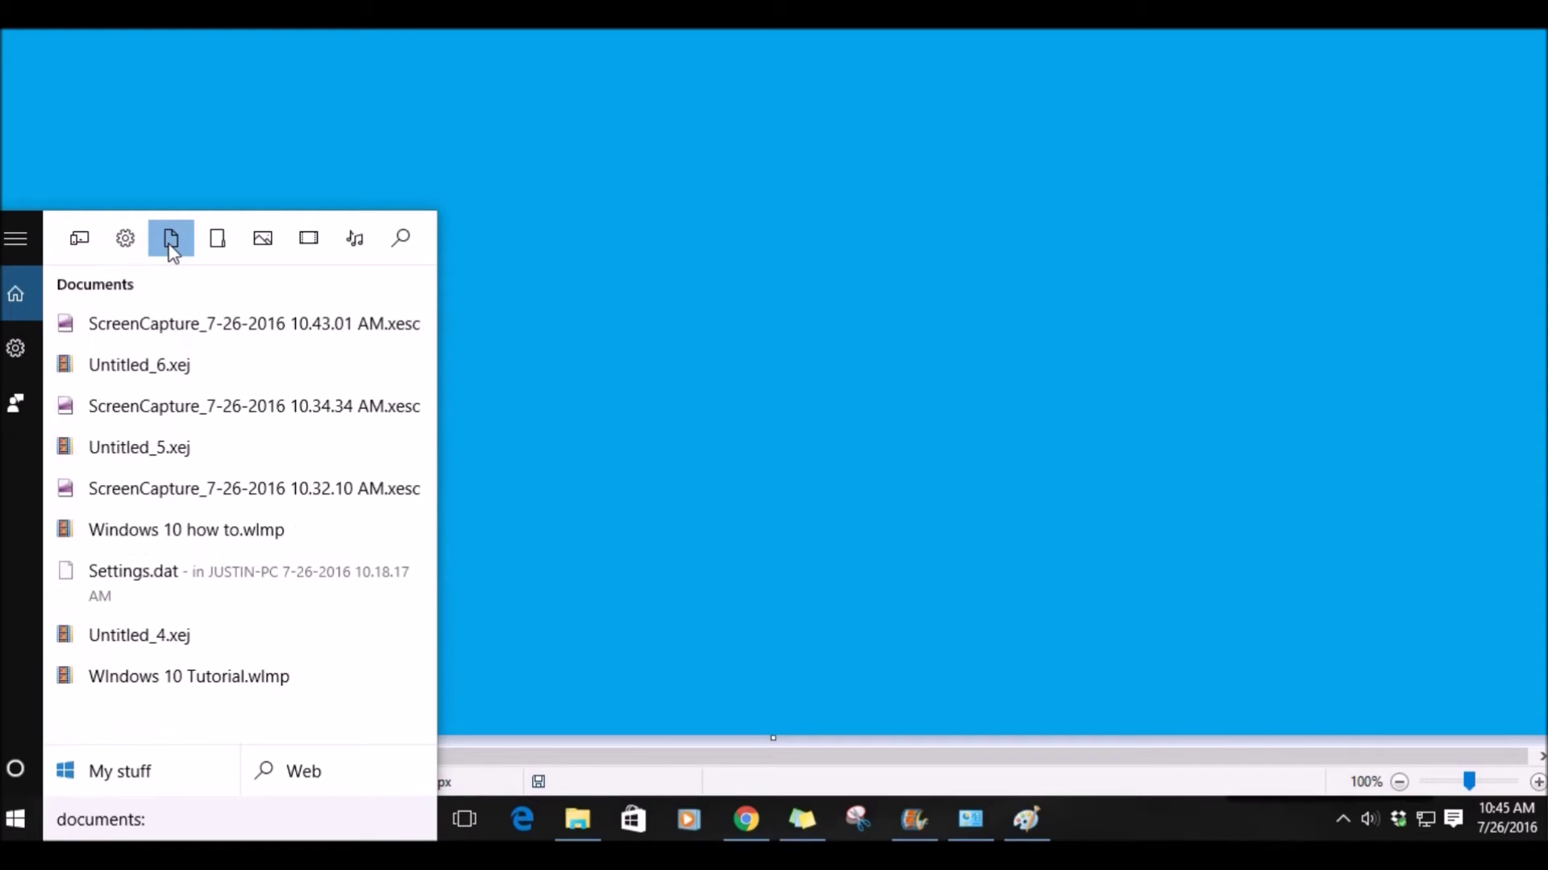
{"action": "left_click", "coordinate": [215, 242]}
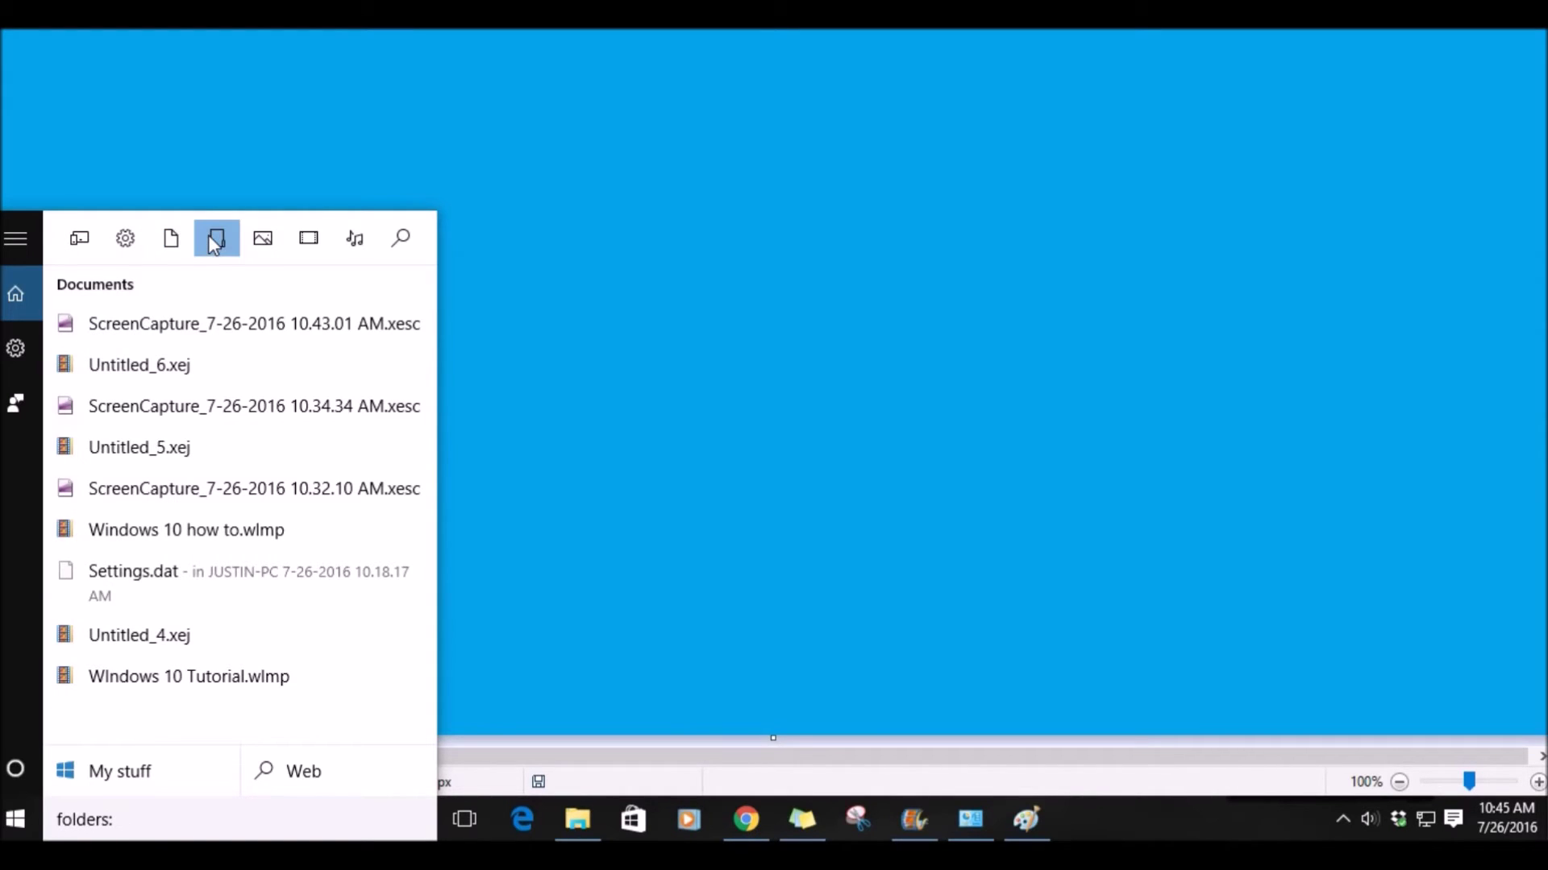
{"action": "left_click", "coordinate": [263, 243]}
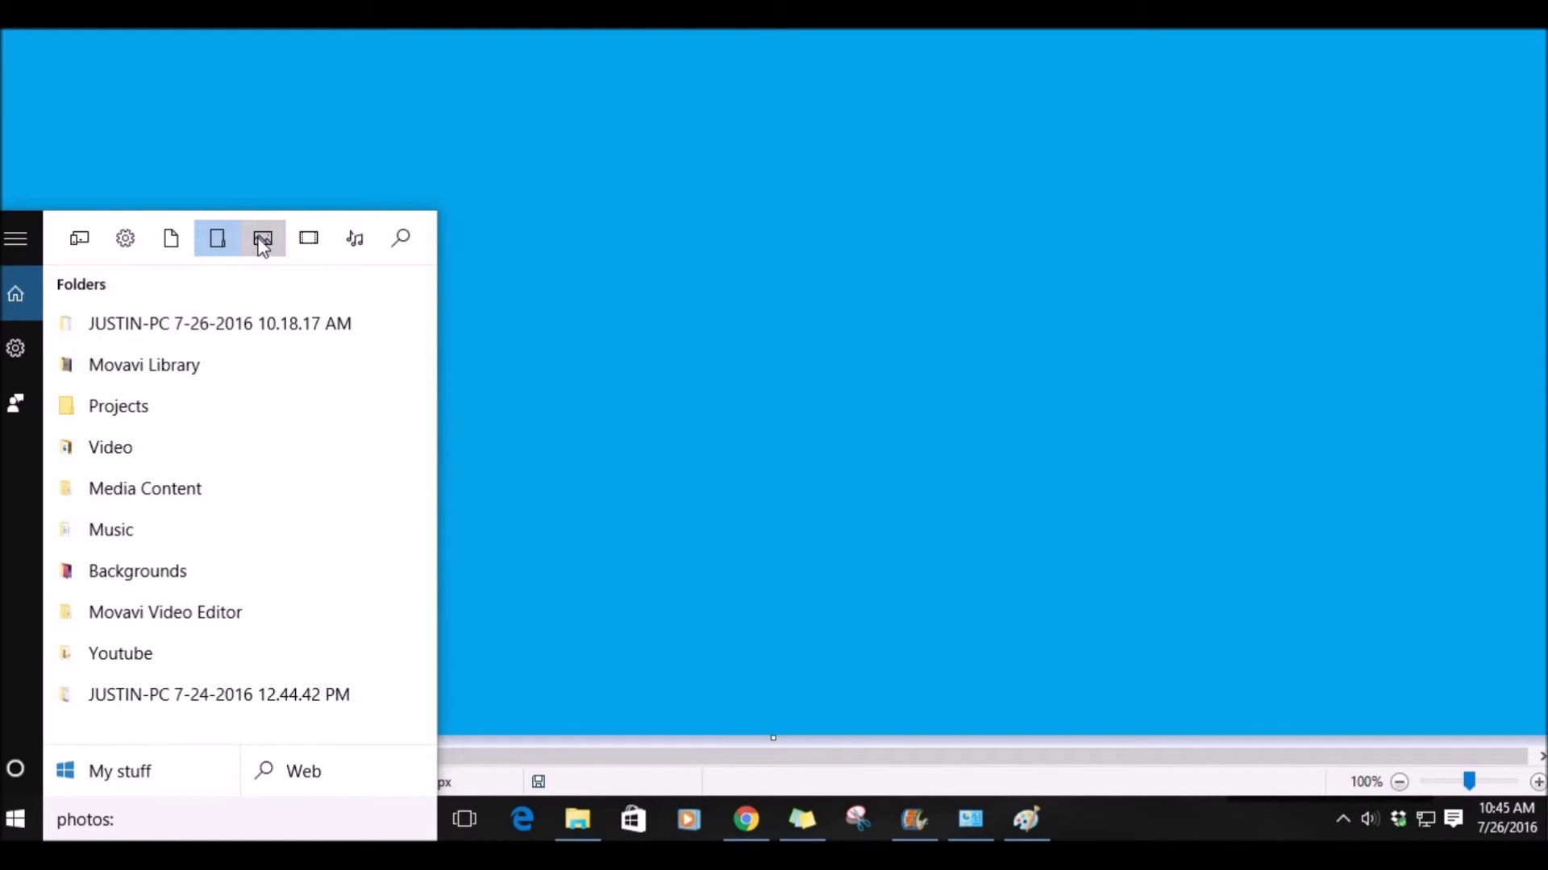
{"action": "left_click", "coordinate": [311, 242]}
{"action": "left_click", "coordinate": [353, 246]}
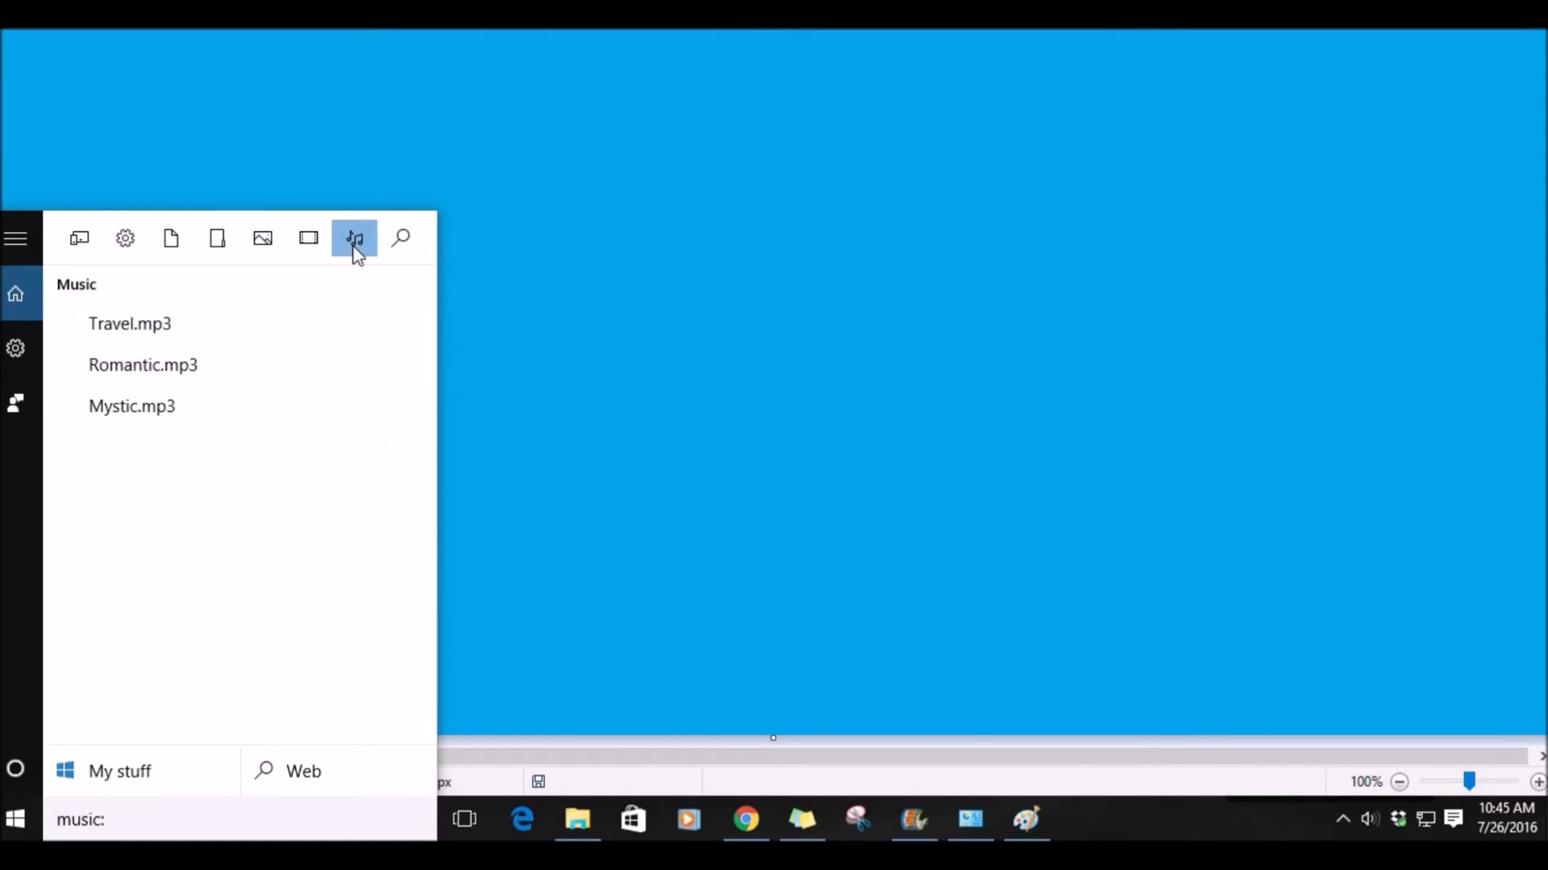
{"action": "left_click", "coordinate": [399, 246]}
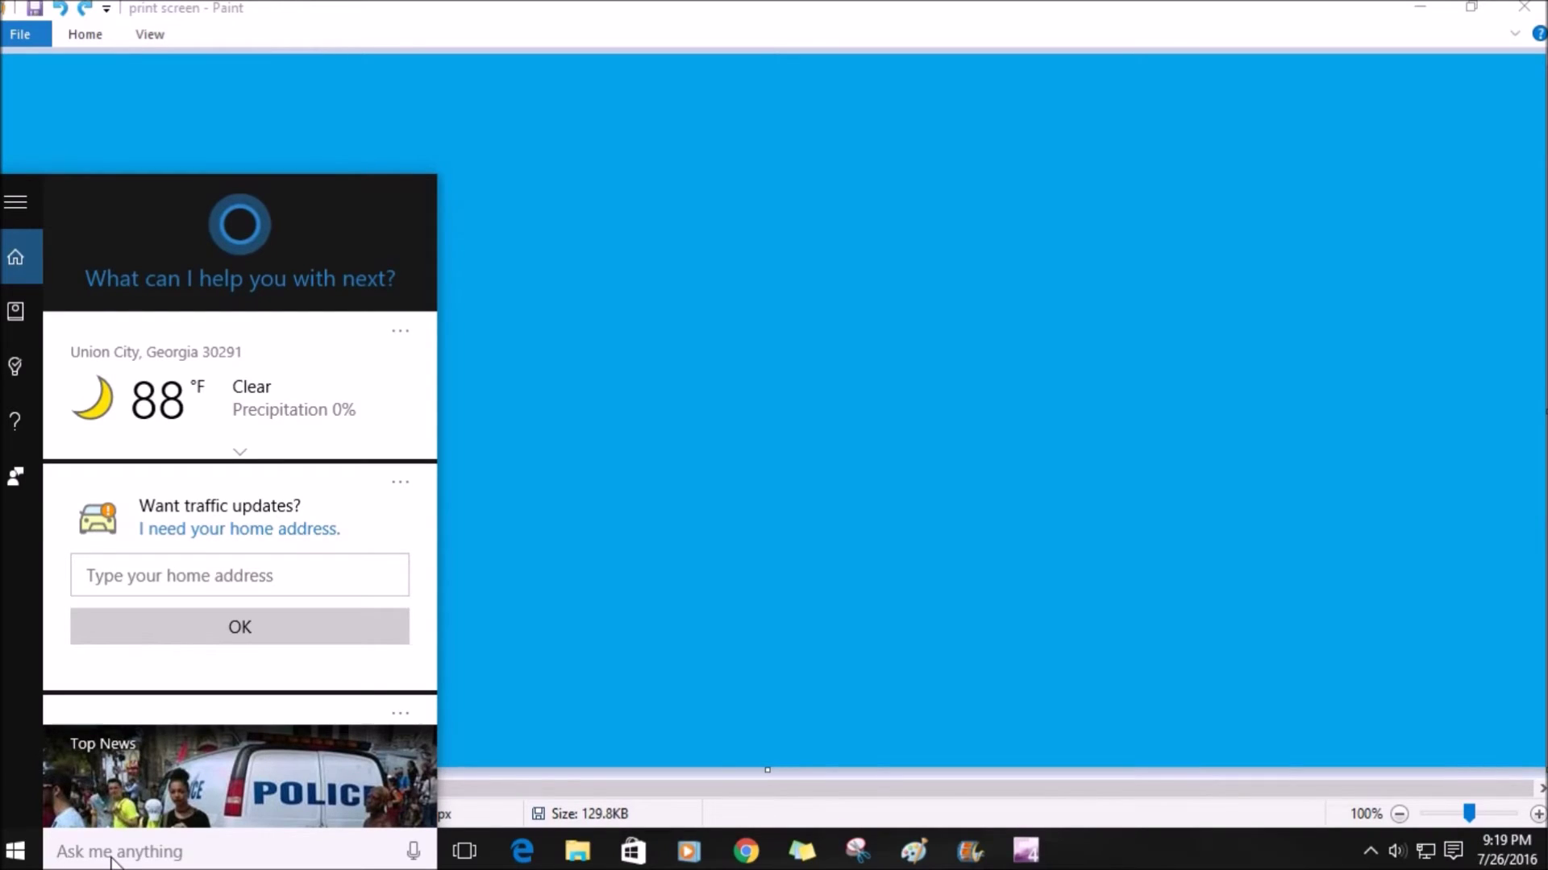
- Scroll Cortana's feed, view its Notebook and Reminders pages, then launch Microsoft Edge
{"action": "scroll", "coordinate": [232, 380], "scroll_direction": "down", "scroll_amount": 3}
{"action": "scroll", "coordinate": [234, 380], "scroll_direction": "down", "scroll_amount": 10}
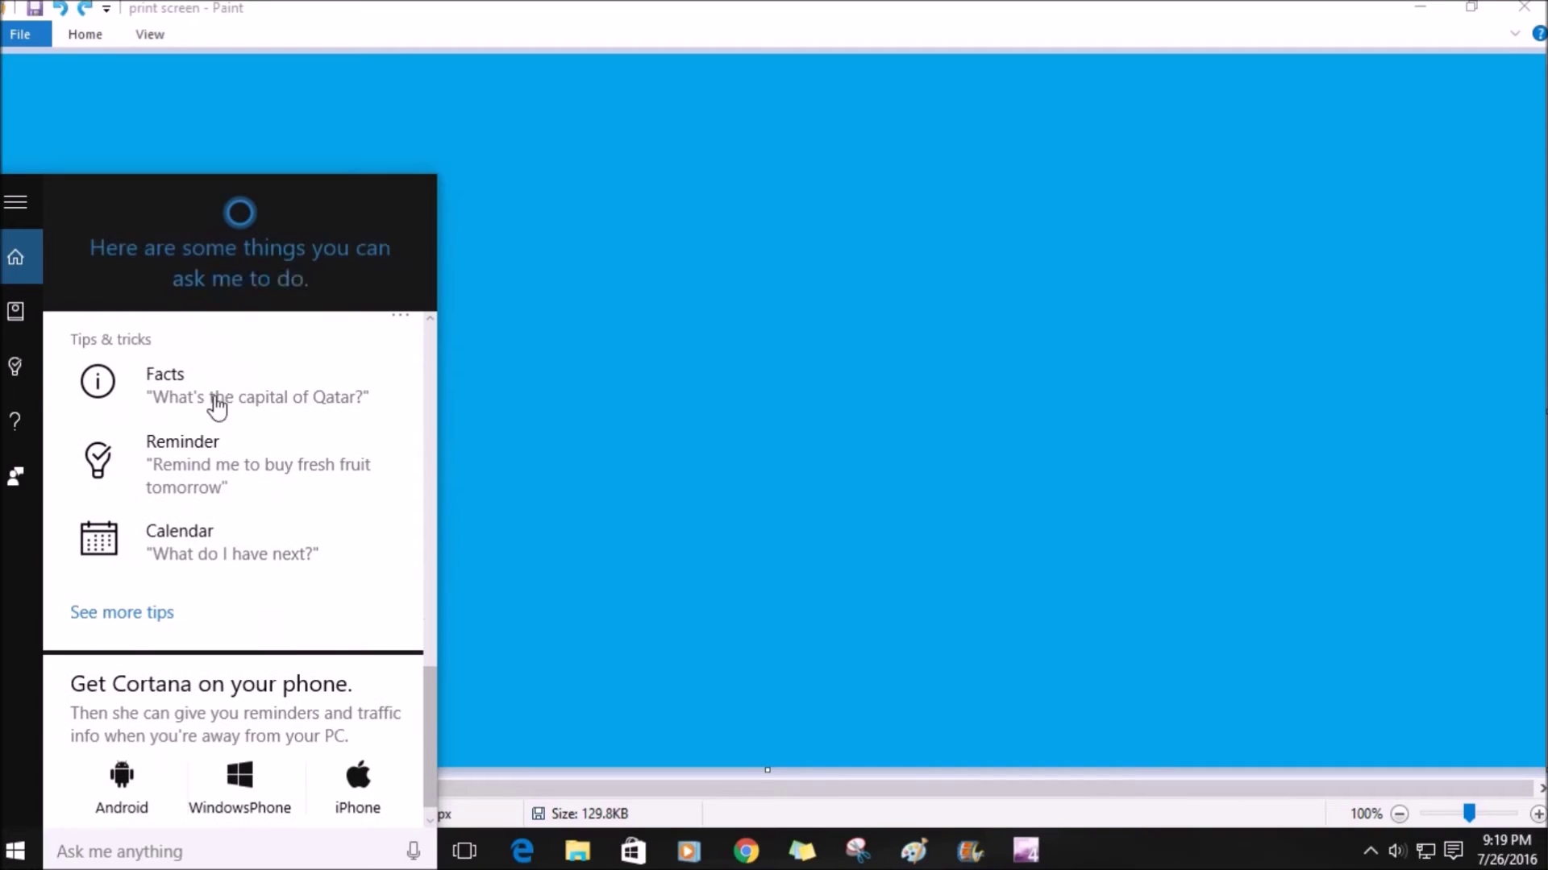
{"action": "scroll", "coordinate": [203, 456], "scroll_direction": "down", "scroll_amount": 1}
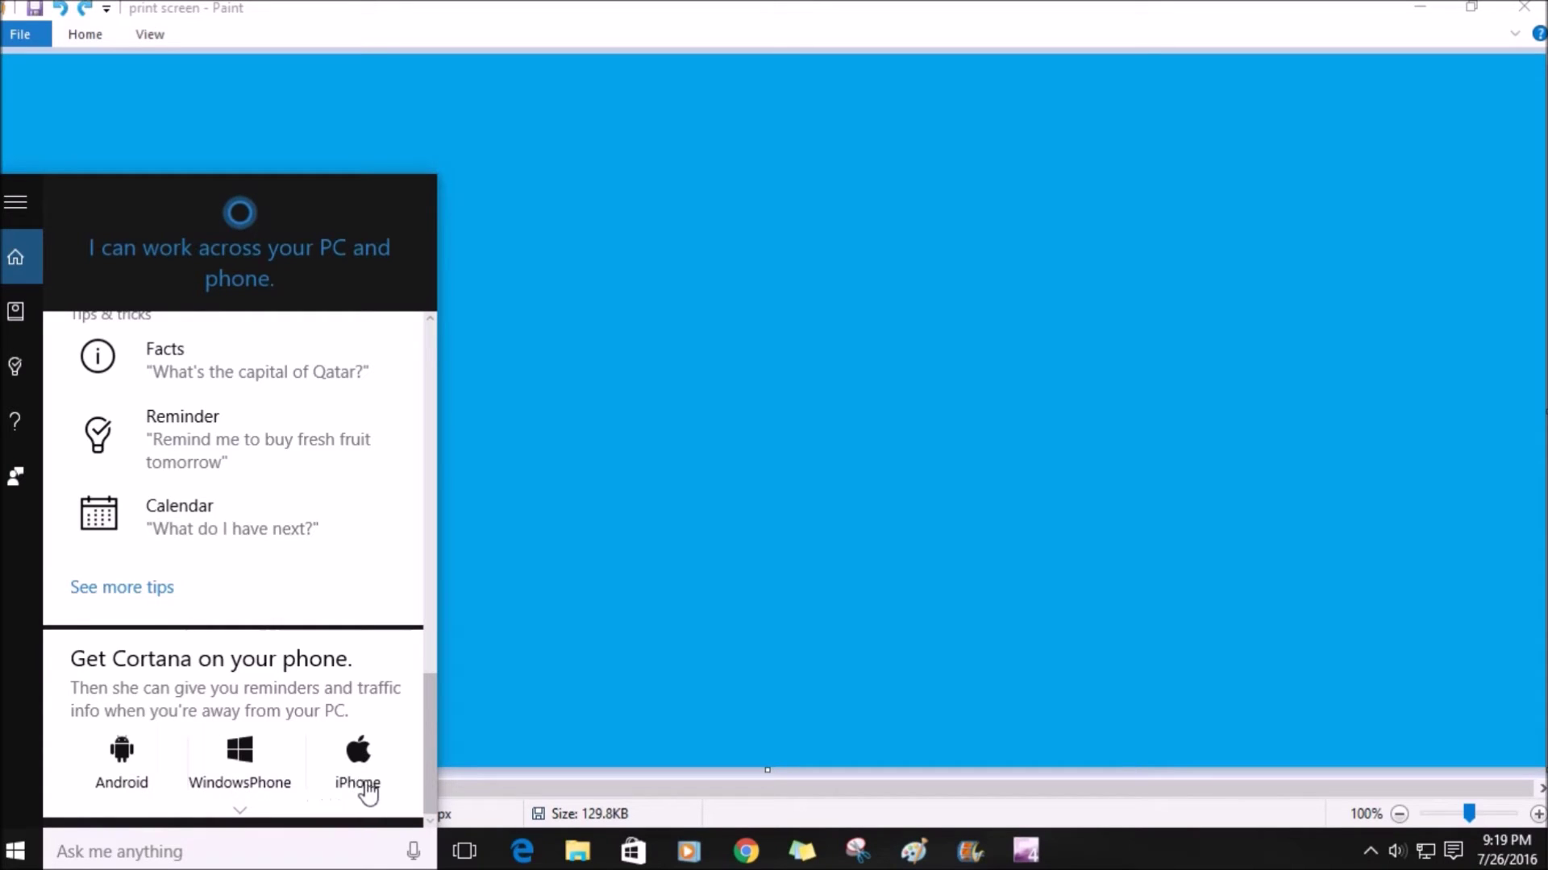
{"action": "scroll", "coordinate": [202, 737], "scroll_direction": "up", "scroll_amount": 1}
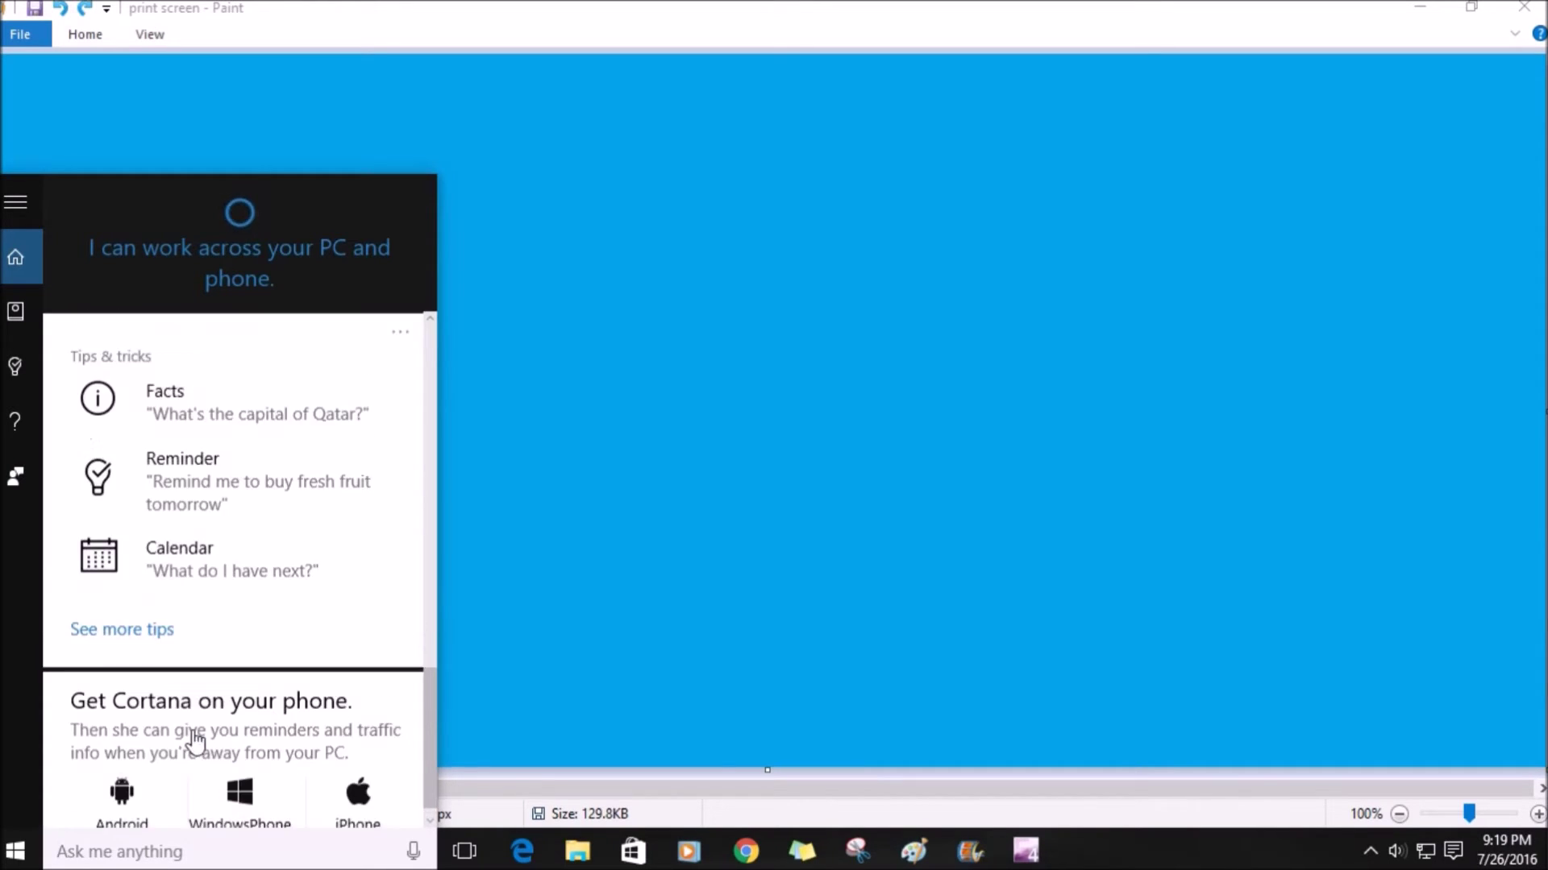
{"action": "left_click", "coordinate": [17, 313]}
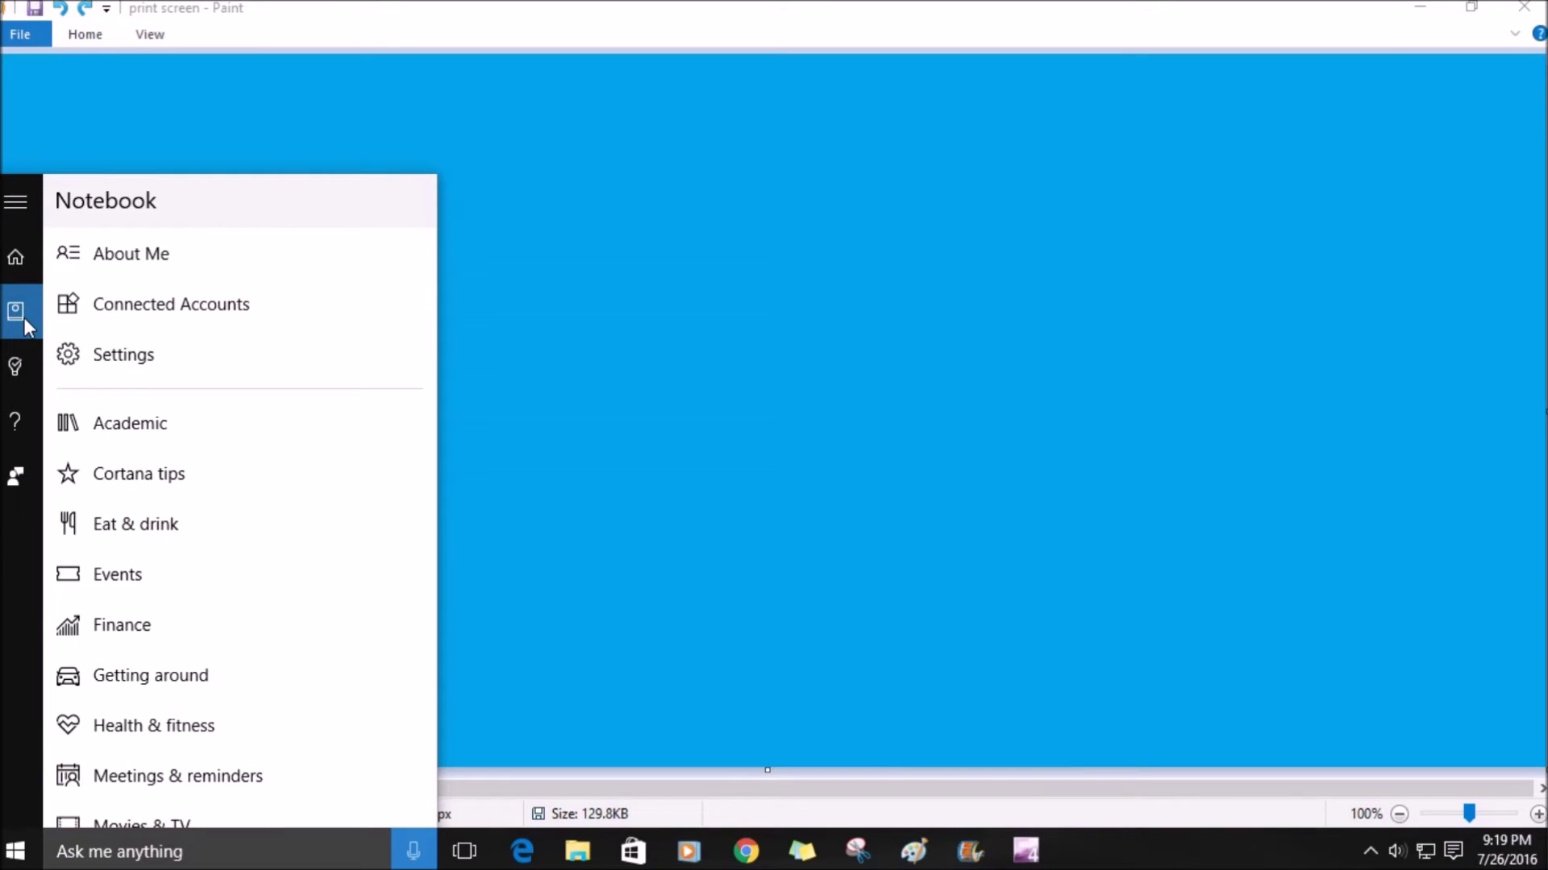
{"action": "left_click", "coordinate": [14, 366]}
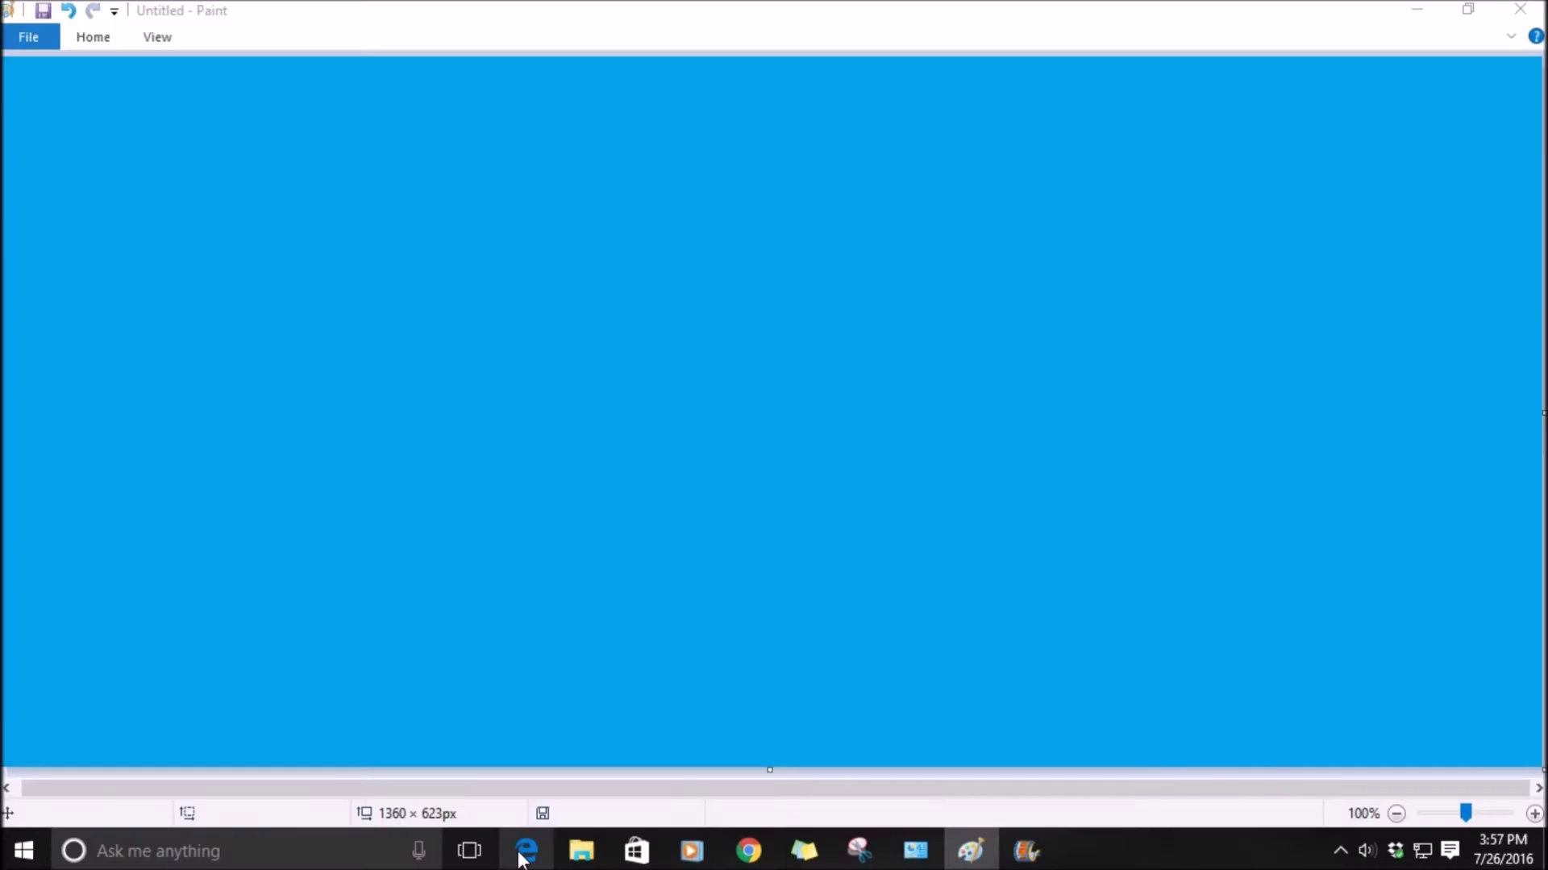
{"action": "left_click", "coordinate": [522, 854]}
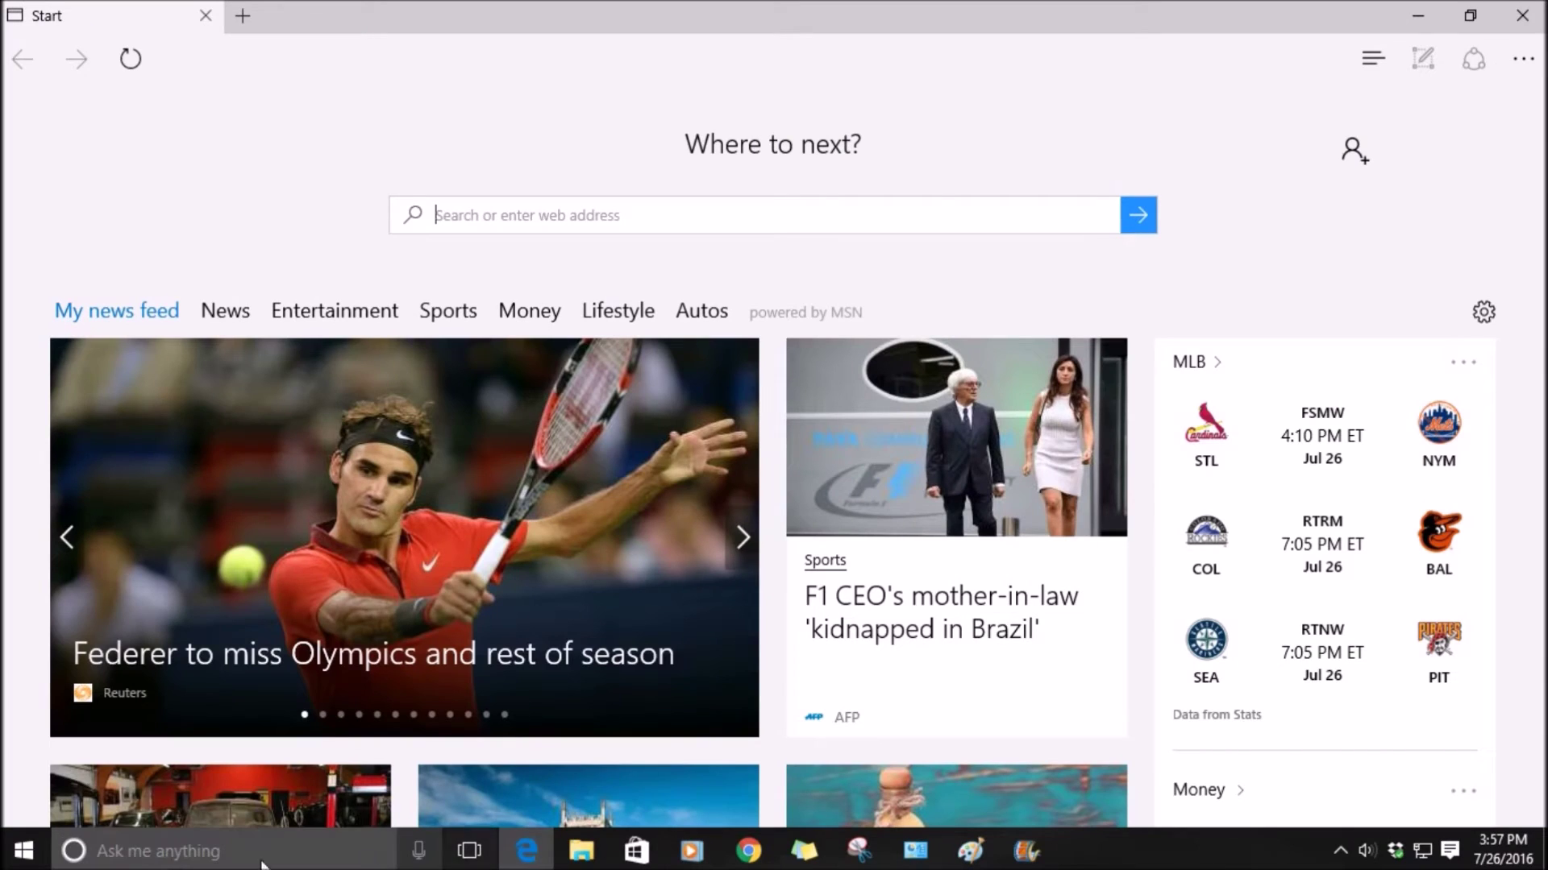
- Back in Edge, load marianatrench.com from the 'mariana' suggestion and scroll its home page
{"action": "key", "text": "super"}
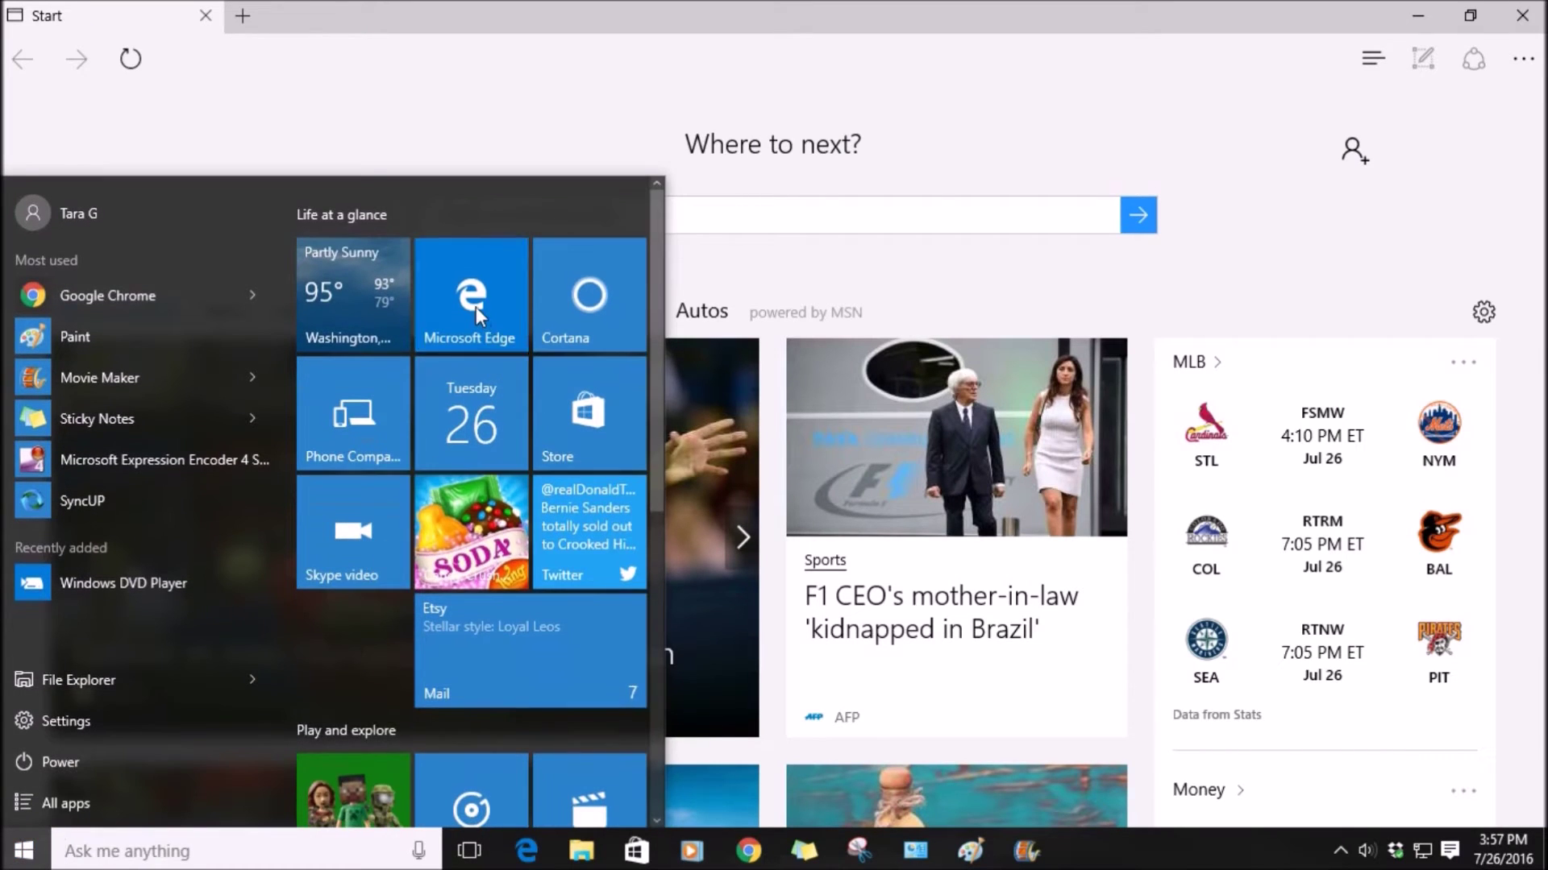
{"action": "left_click", "coordinate": [476, 307]}
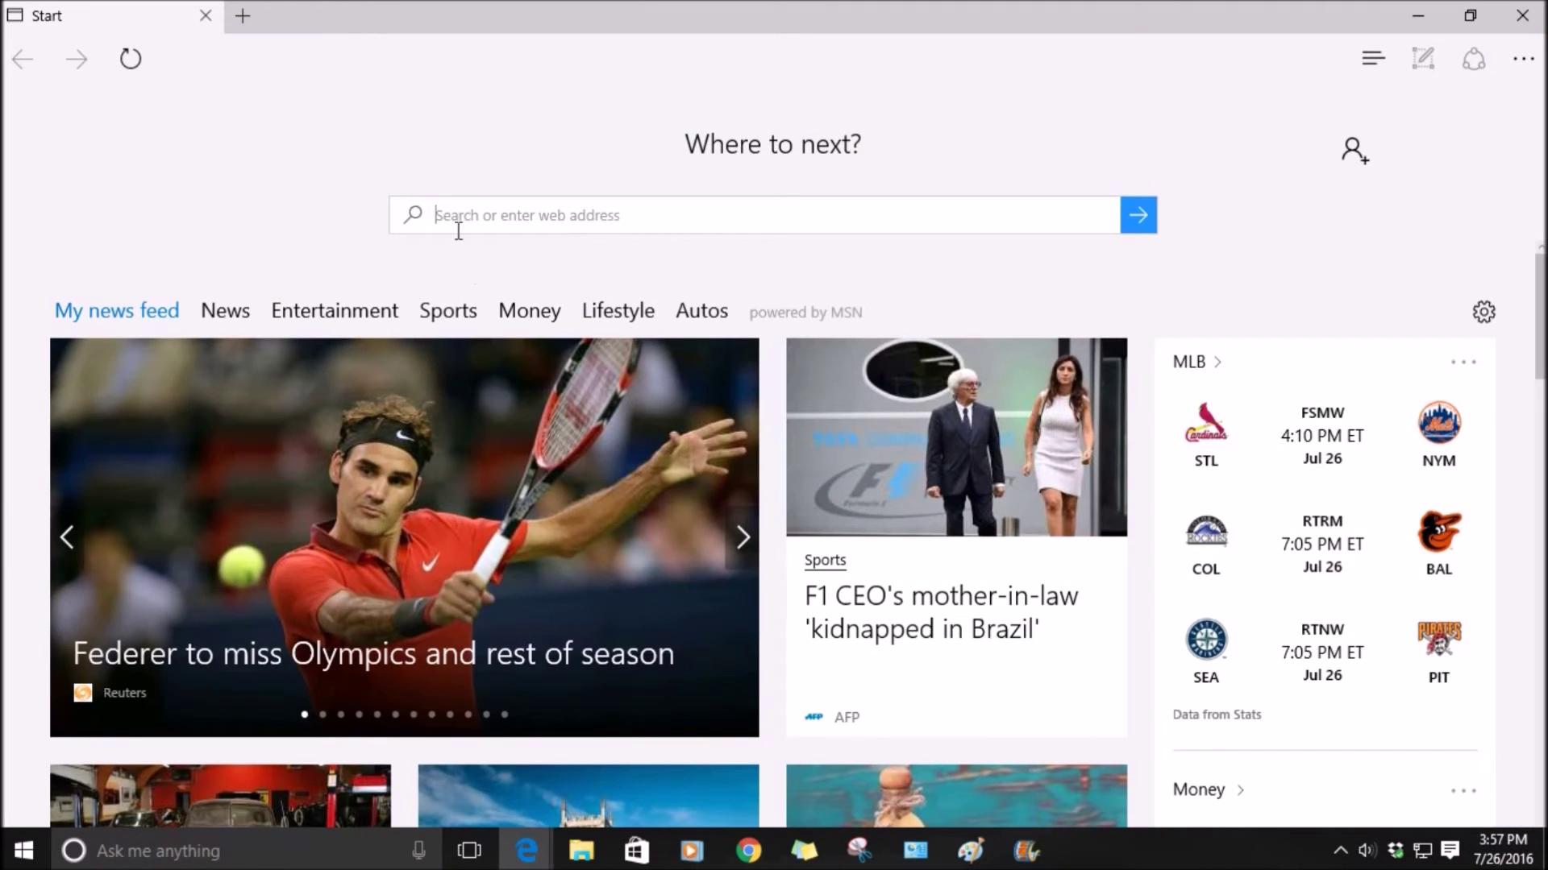
{"action": "type", "text": "marianatrench.com/"}
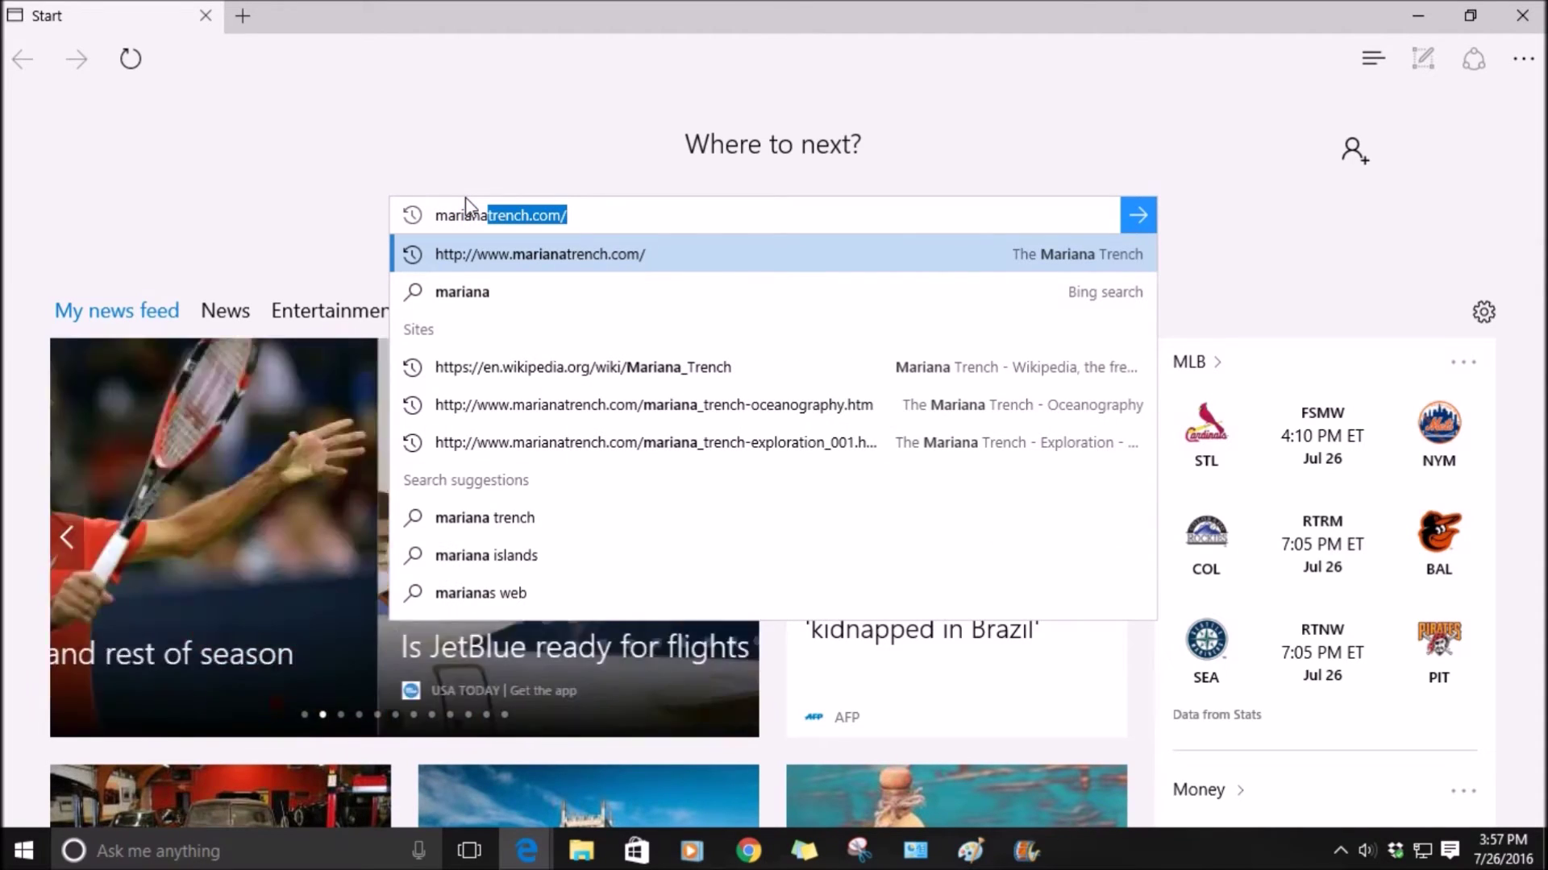
{"action": "key", "text": "Return"}
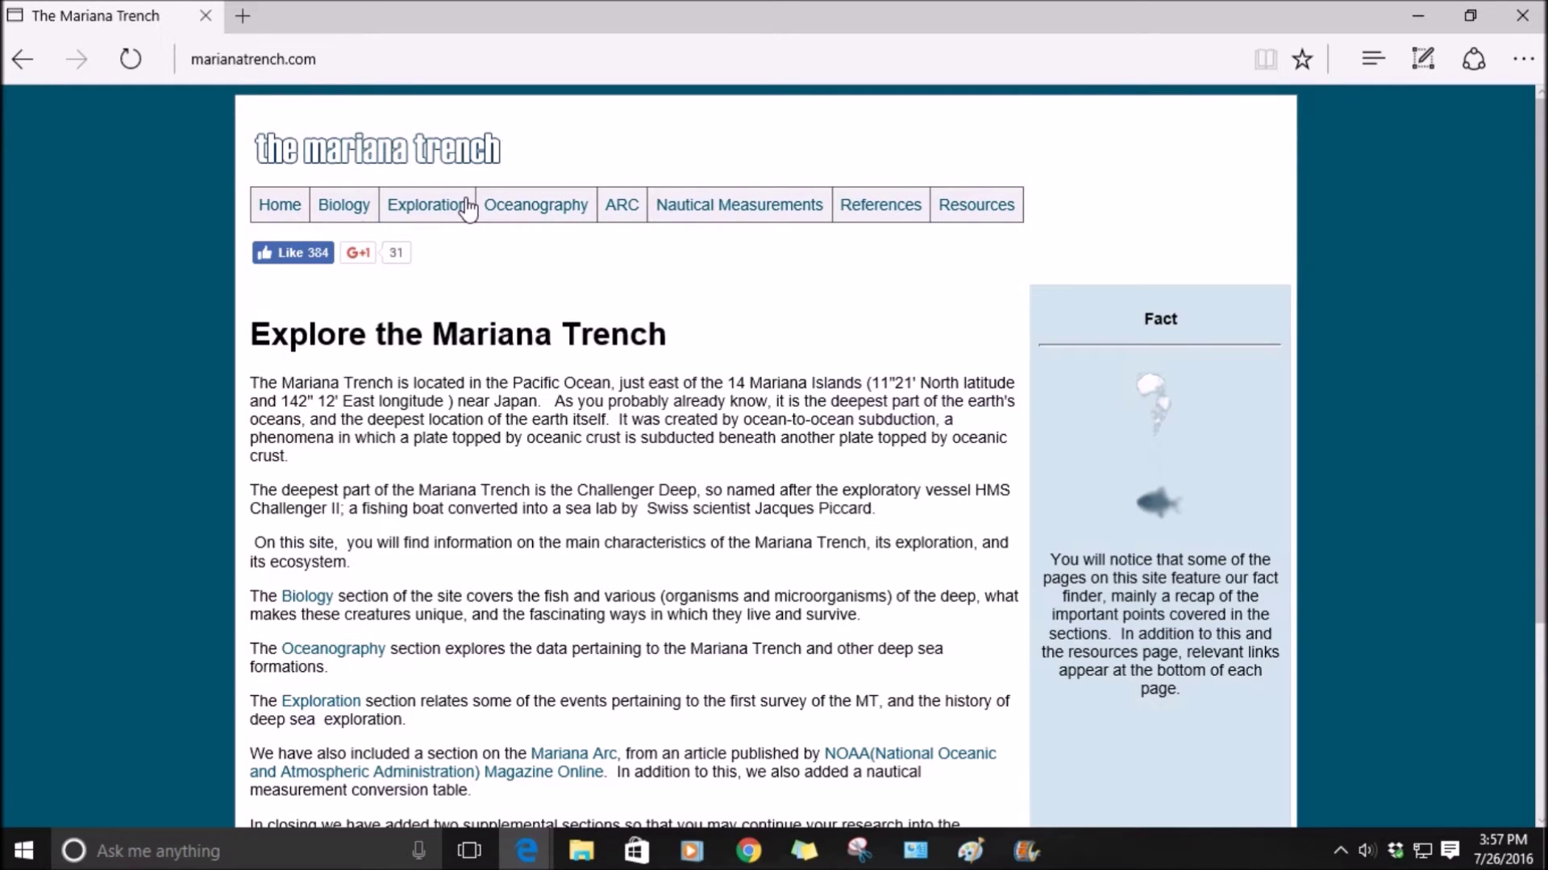
{"action": "scroll", "coordinate": [746, 363], "scroll_direction": "down", "scroll_amount": 3}
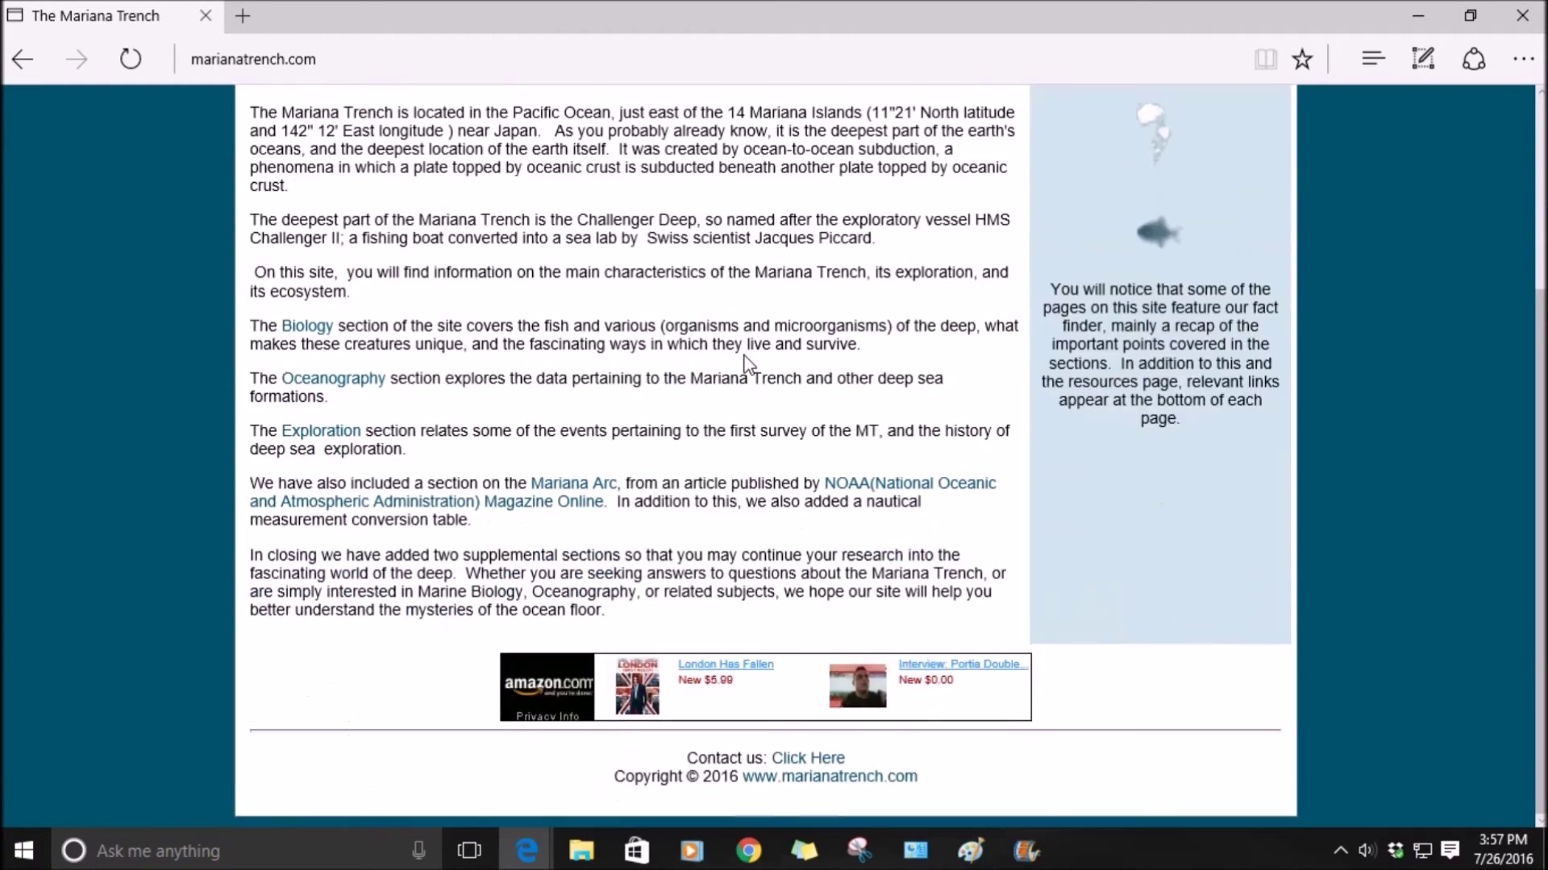
{"action": "scroll", "coordinate": [746, 363], "scroll_direction": "up", "scroll_amount": 3}
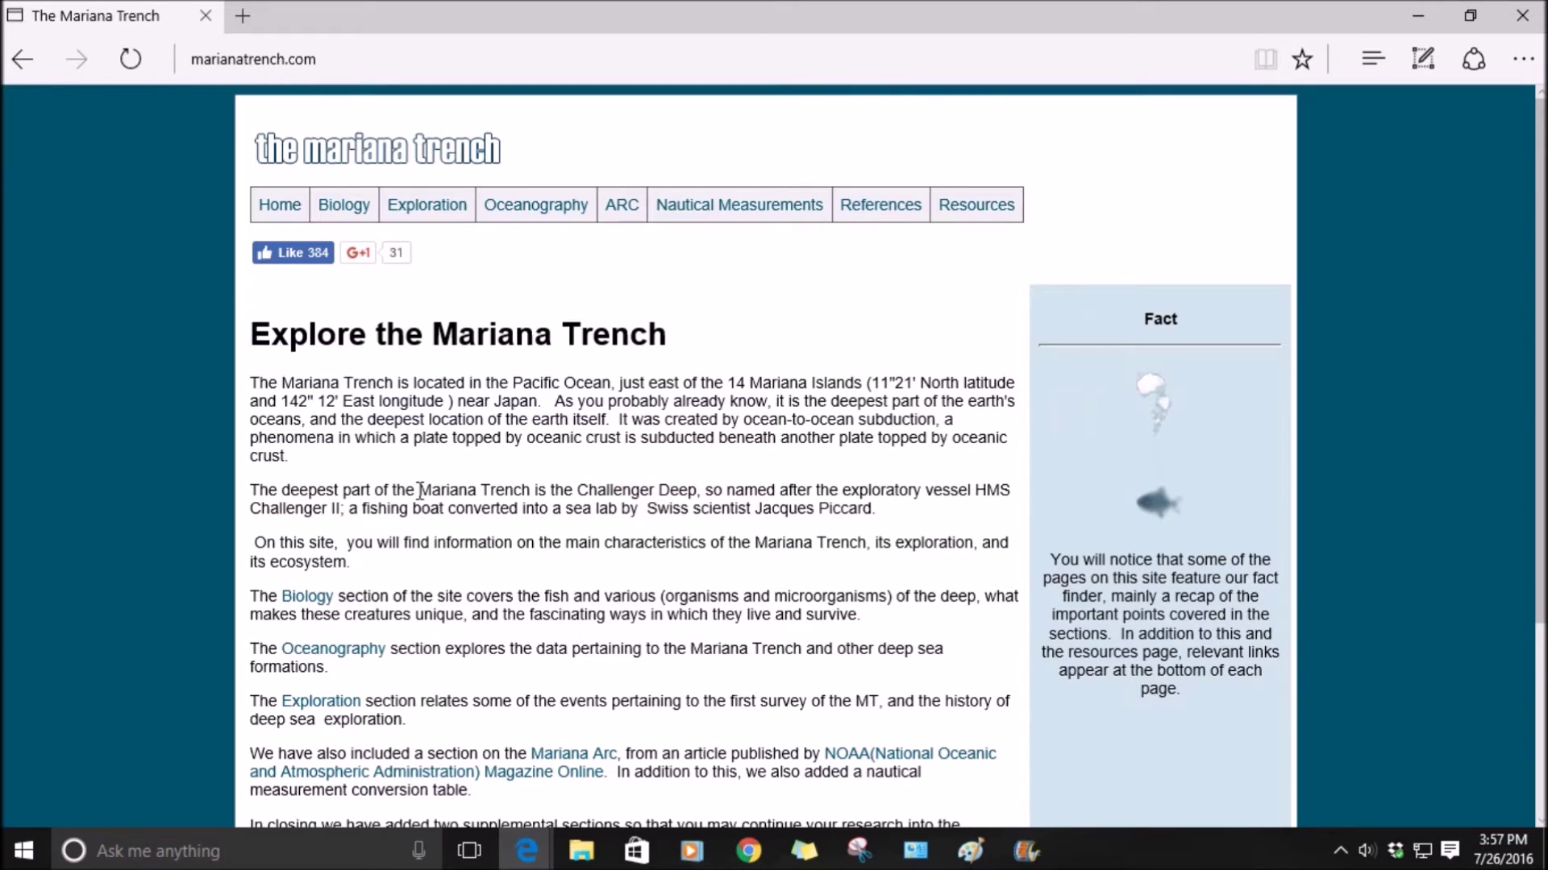
- Ask Cortana about the selected words 'Mariana Trench', browse its results, then close the panel
{"action": "left_click_drag", "start_coordinate": [420, 490], "coordinate": [519, 486]}
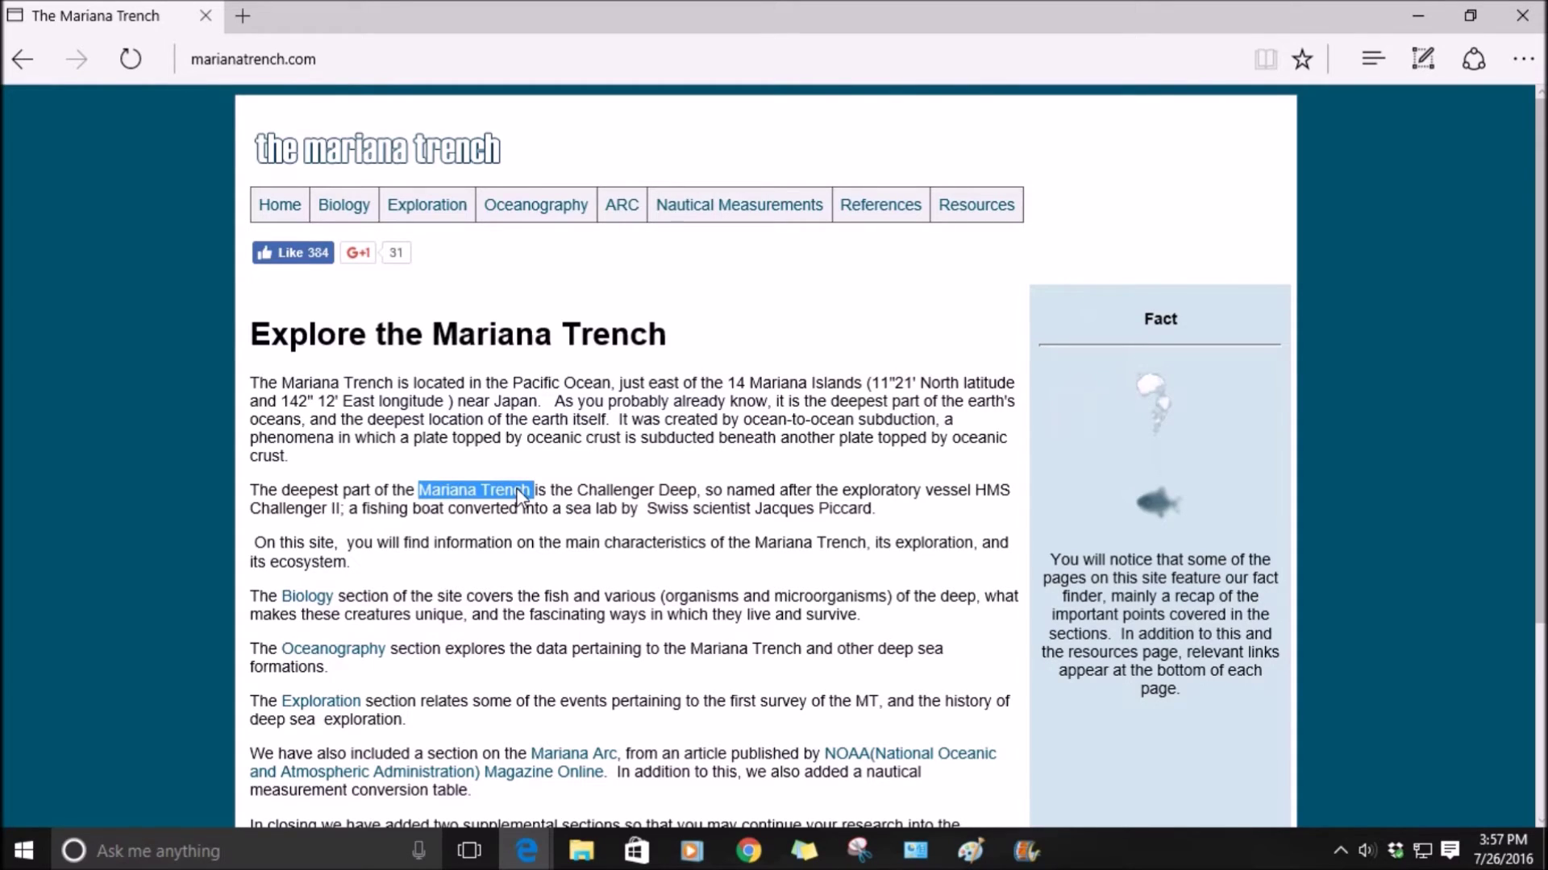
{"action": "right_click", "coordinate": [517, 488]}
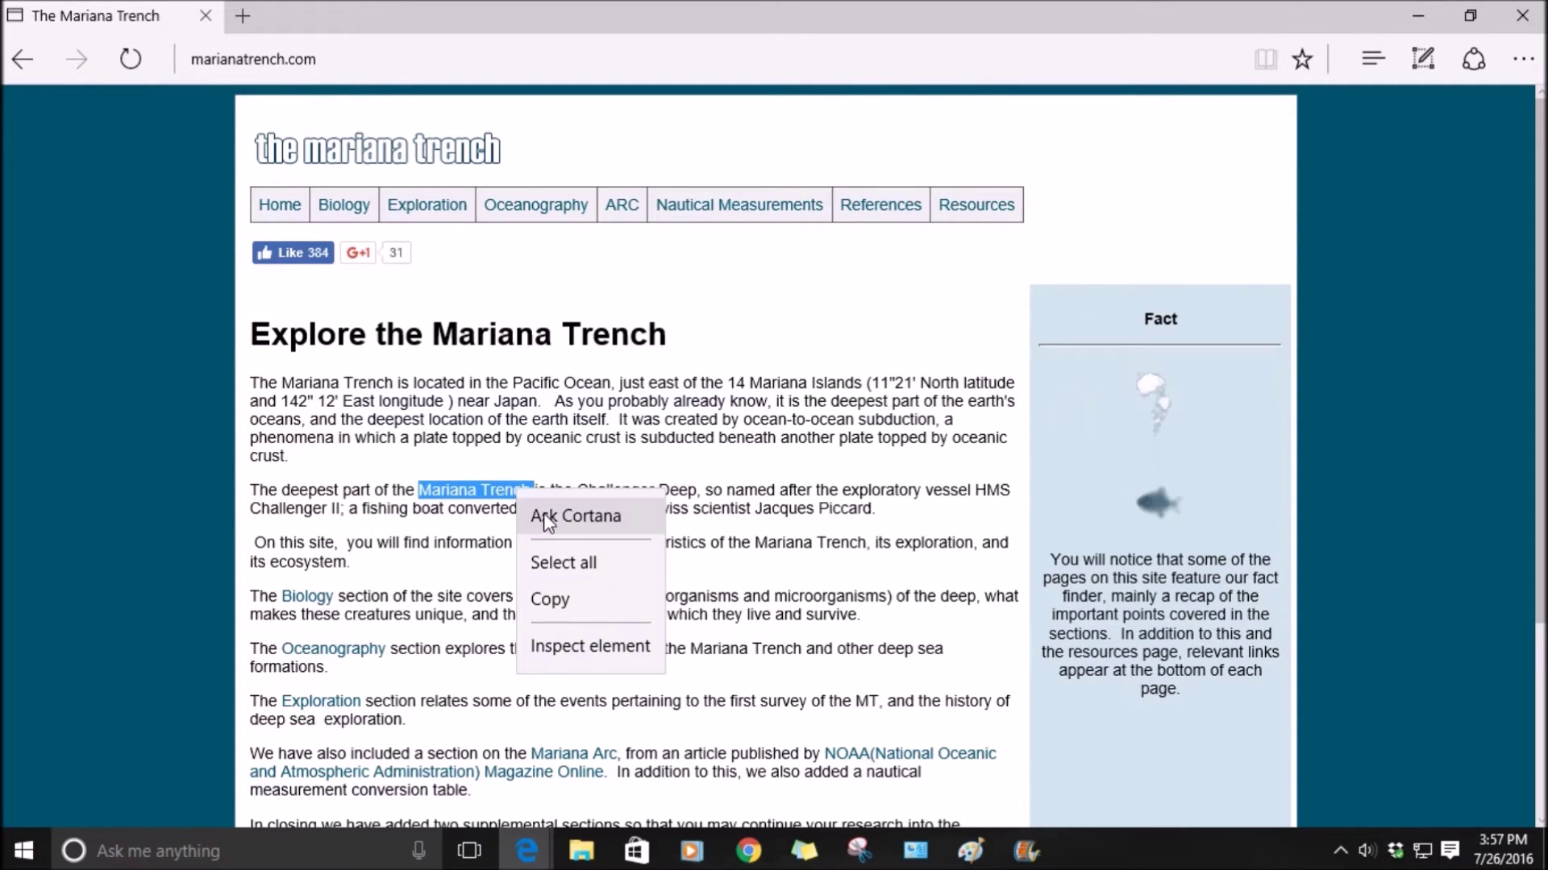
{"action": "left_click", "coordinate": [543, 514]}
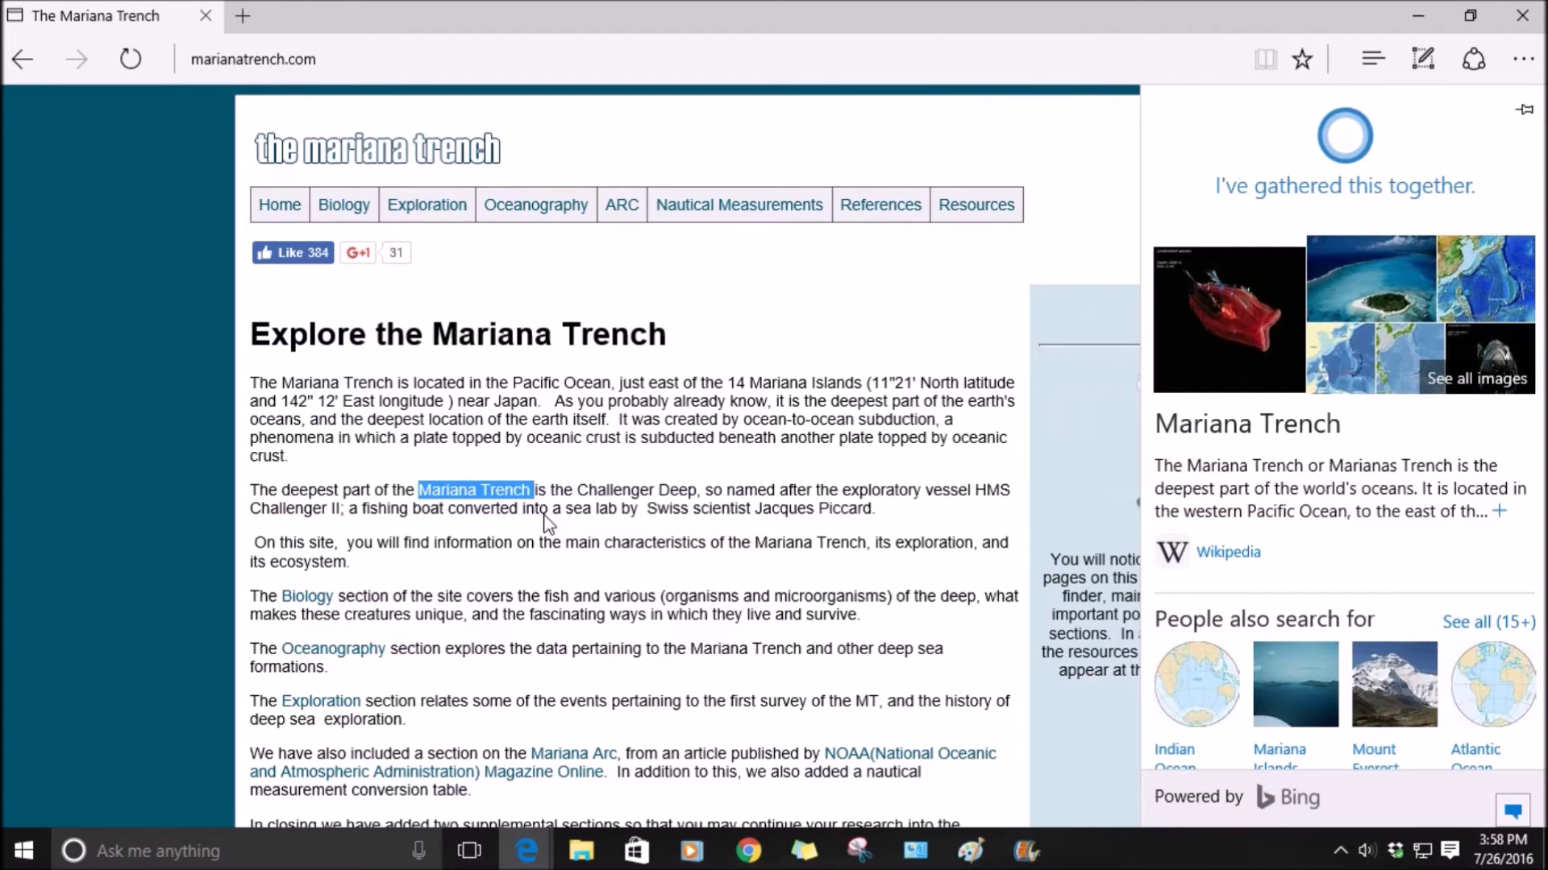
{"action": "scroll", "coordinate": [1264, 497], "scroll_direction": "down", "scroll_amount": 5}
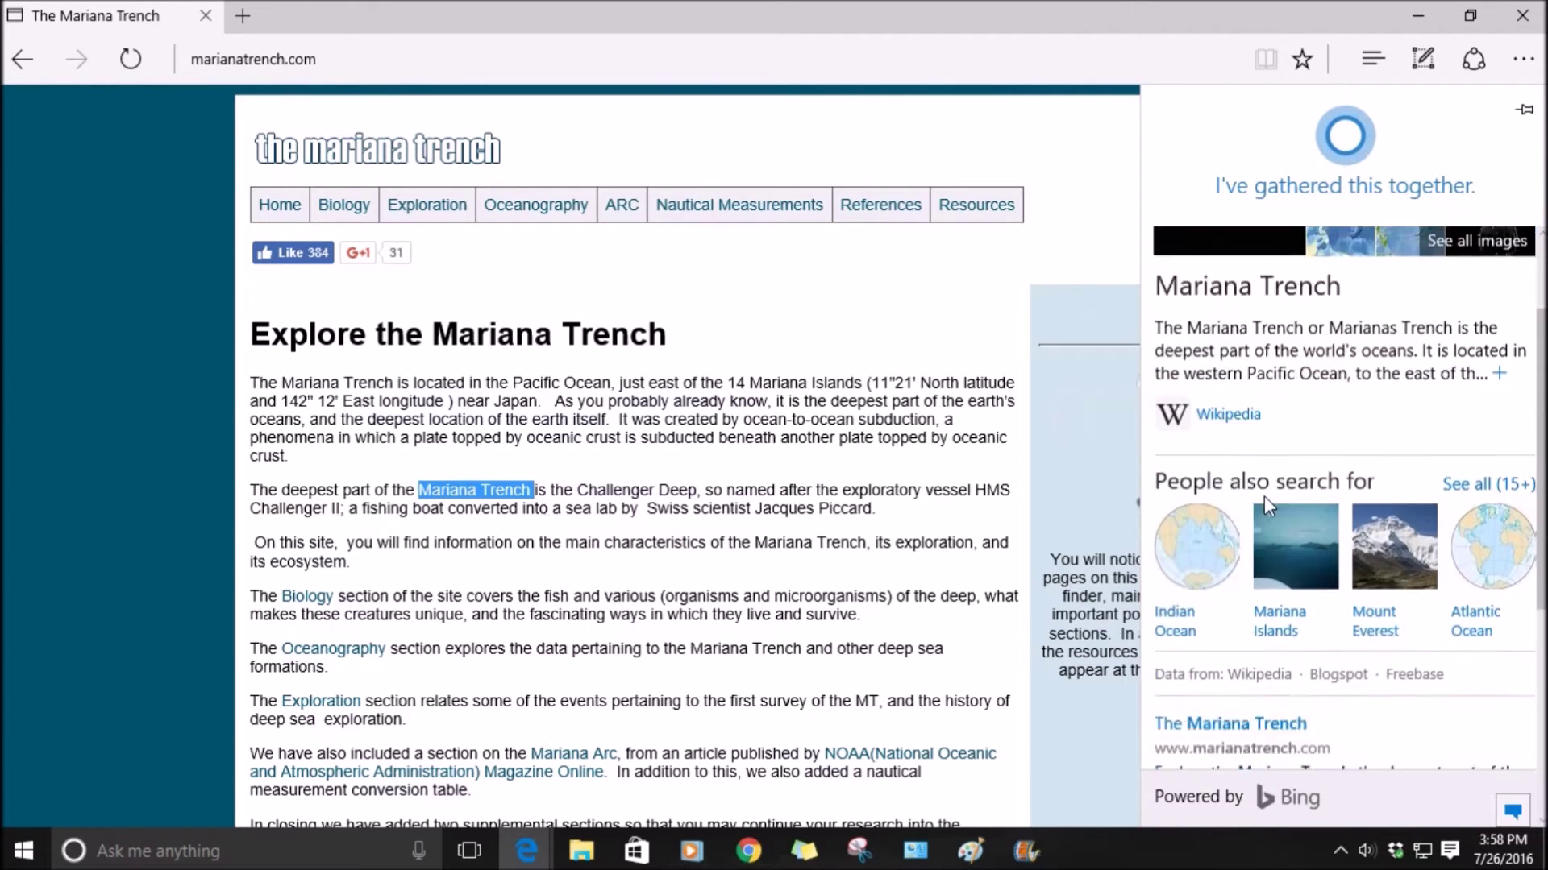
{"action": "scroll", "coordinate": [1263, 497], "scroll_direction": "up", "scroll_amount": 10}
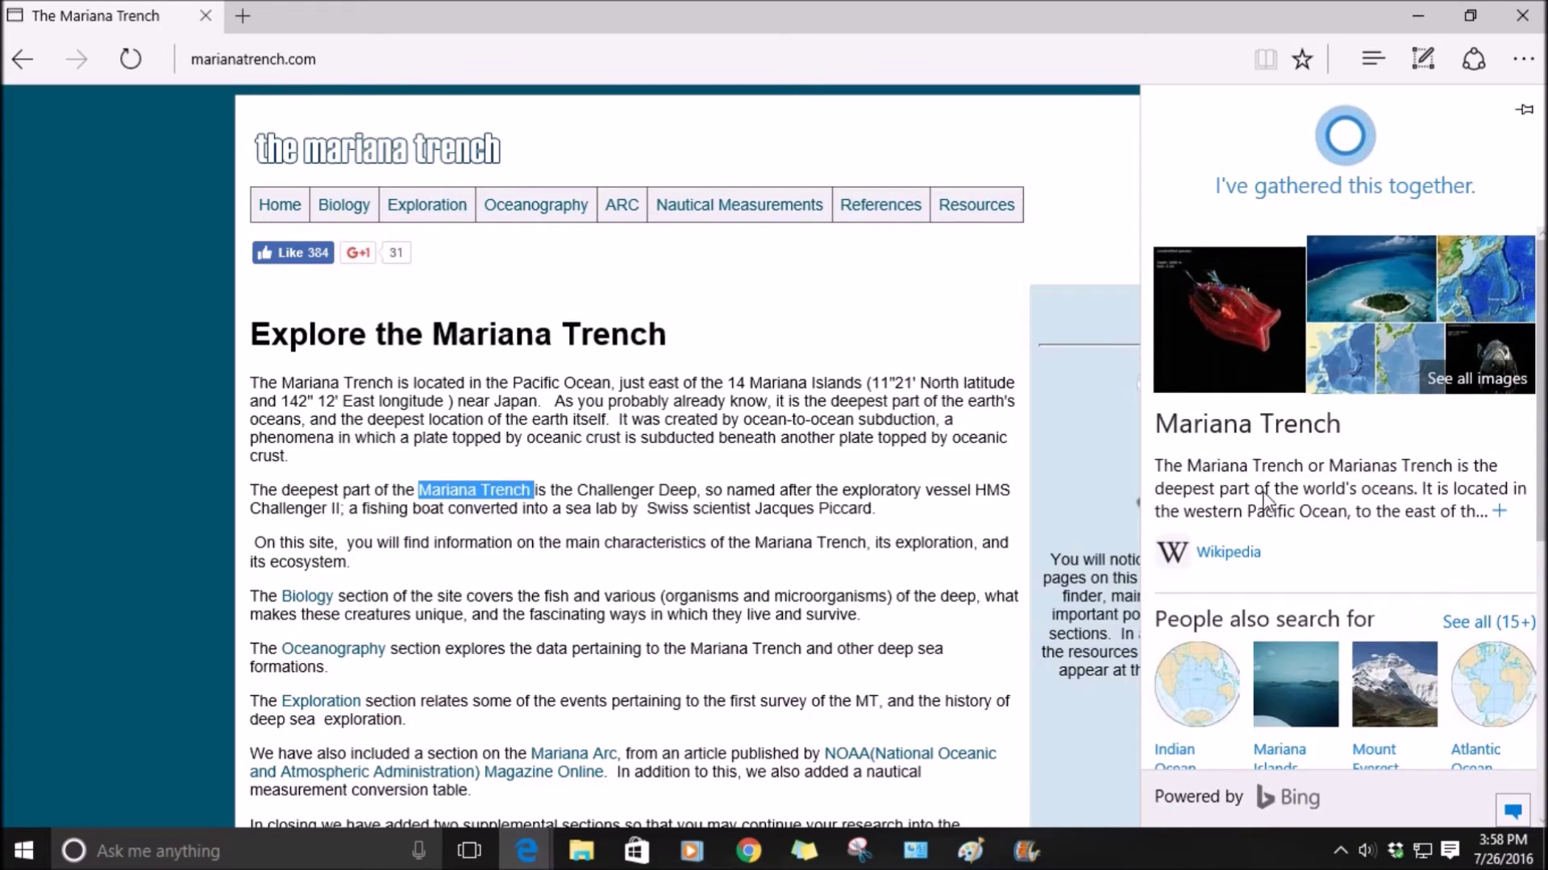
{"action": "left_click", "coordinate": [495, 411]}
- Add The Mariana Trench page to the Edge reading list
{"action": "left_click_drag", "start_coordinate": [515, 386], "coordinate": [610, 385]}
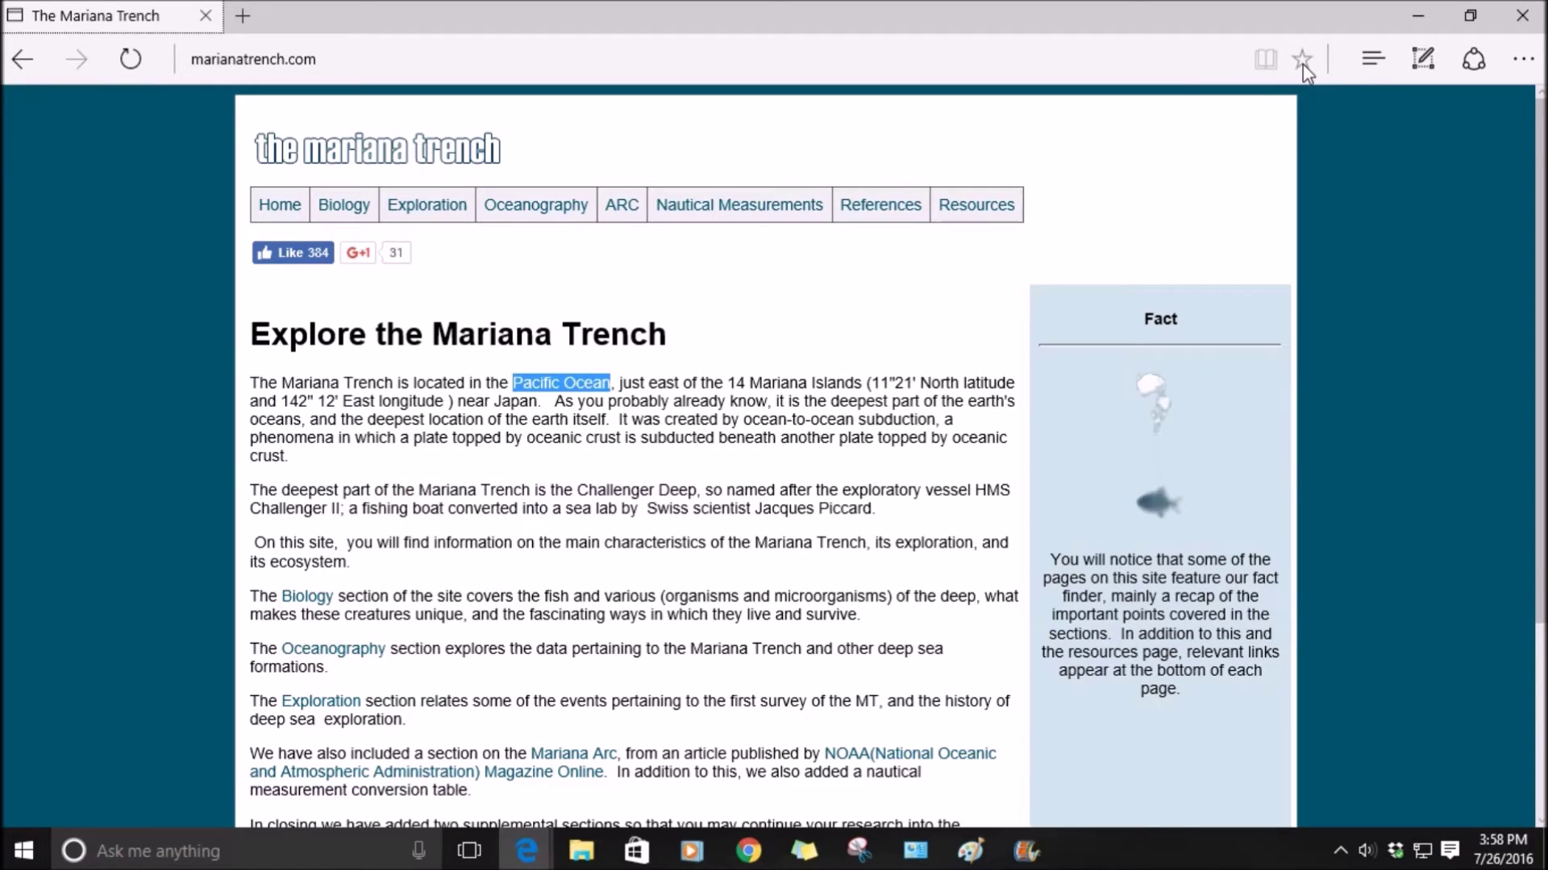
{"action": "left_click", "coordinate": [1303, 62]}
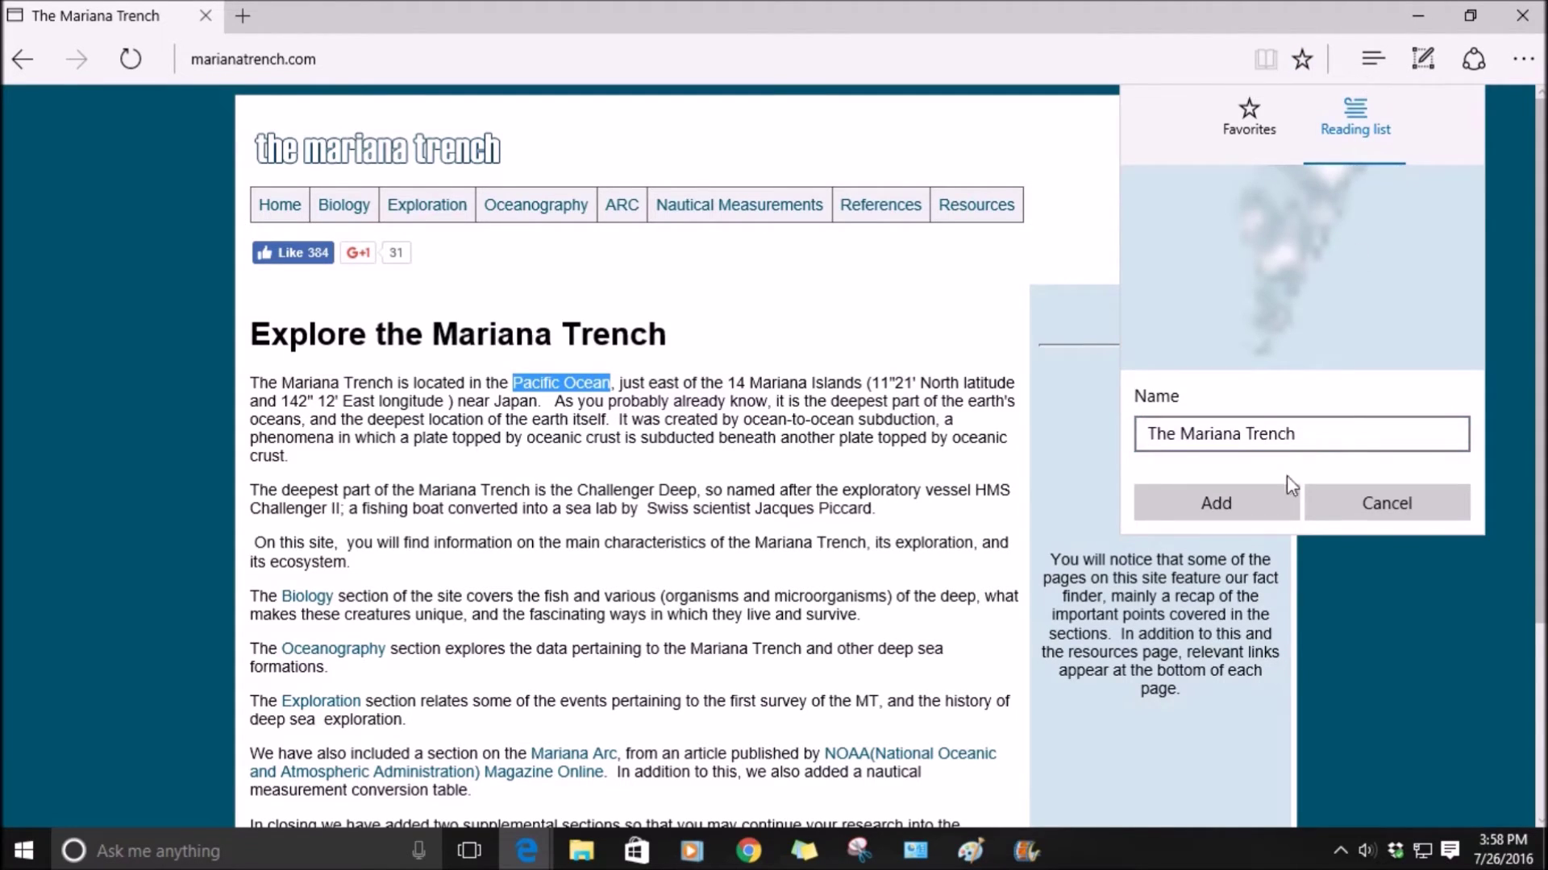
{"action": "left_click", "coordinate": [1225, 504]}
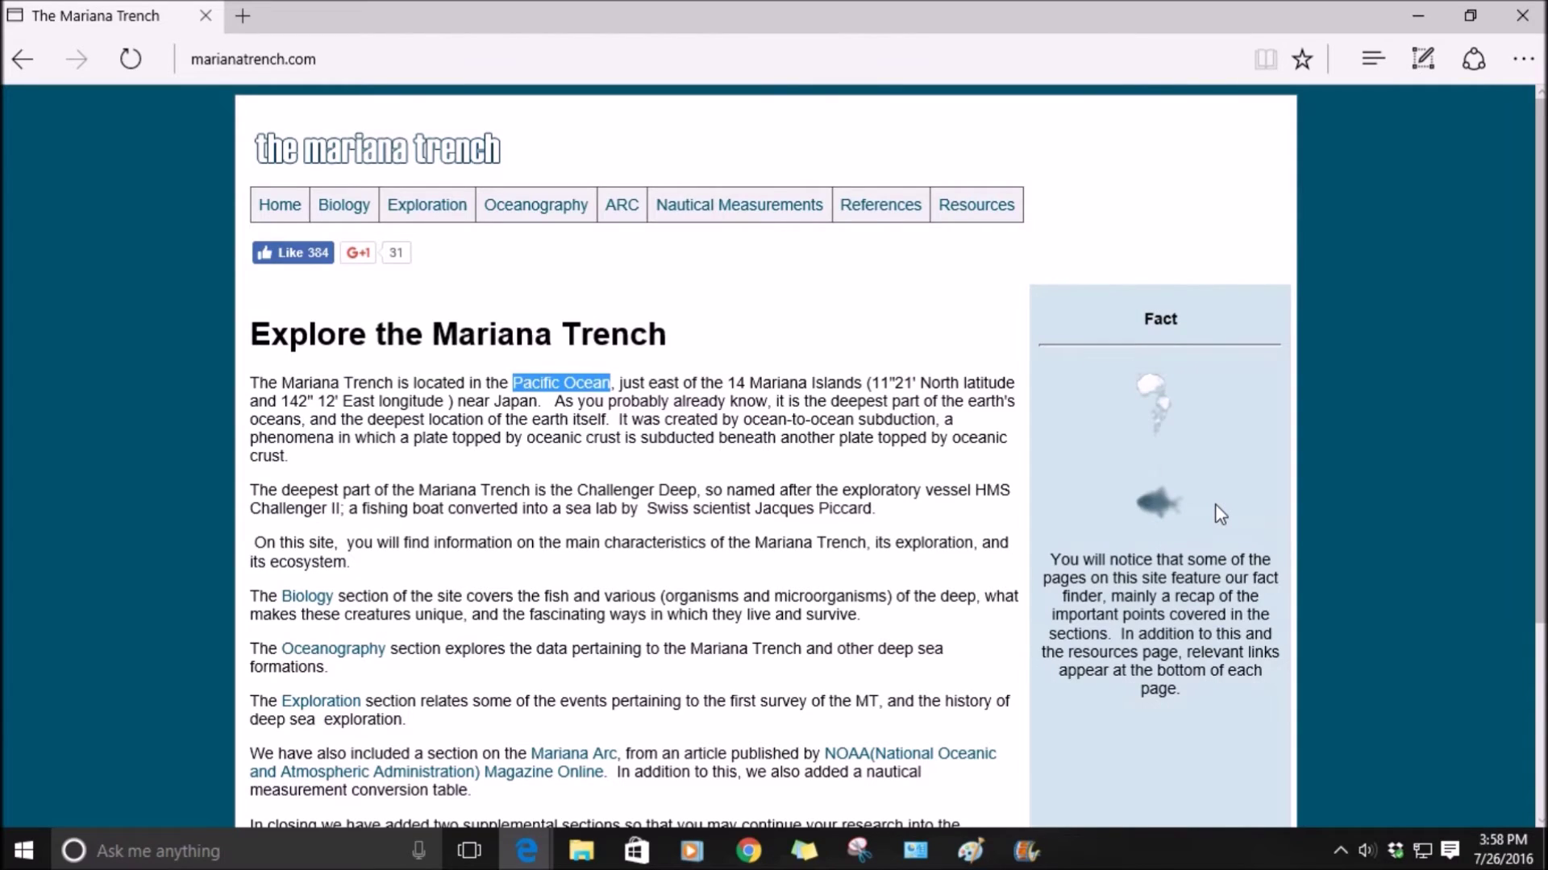
- Check the Favorites list in the Hub, which is empty, and close it
{"action": "left_click", "coordinate": [1307, 63]}
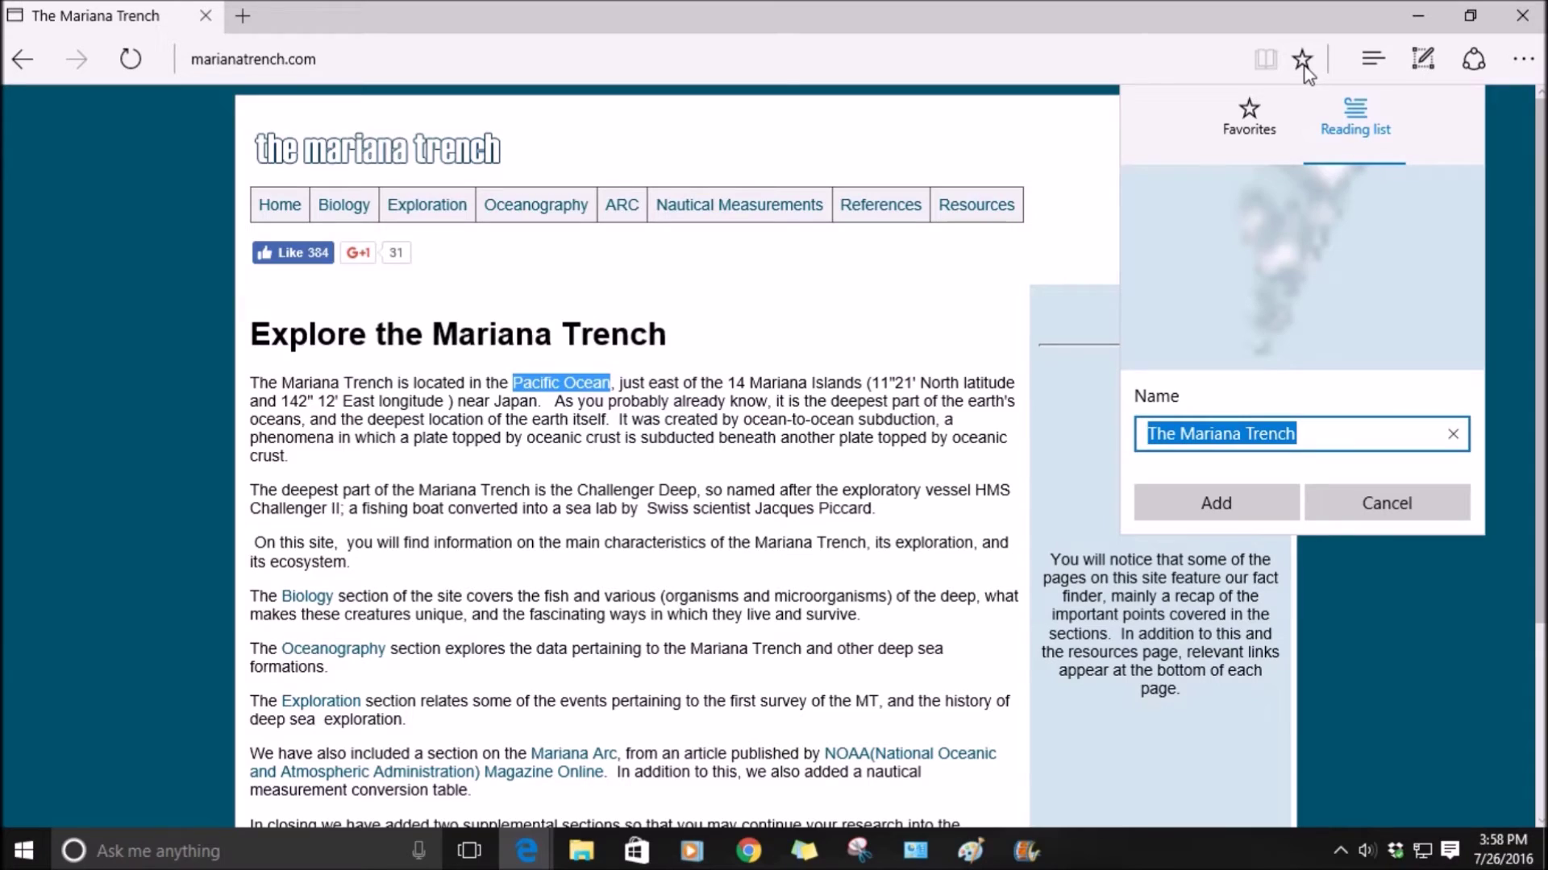
{"action": "left_click", "coordinate": [1250, 110]}
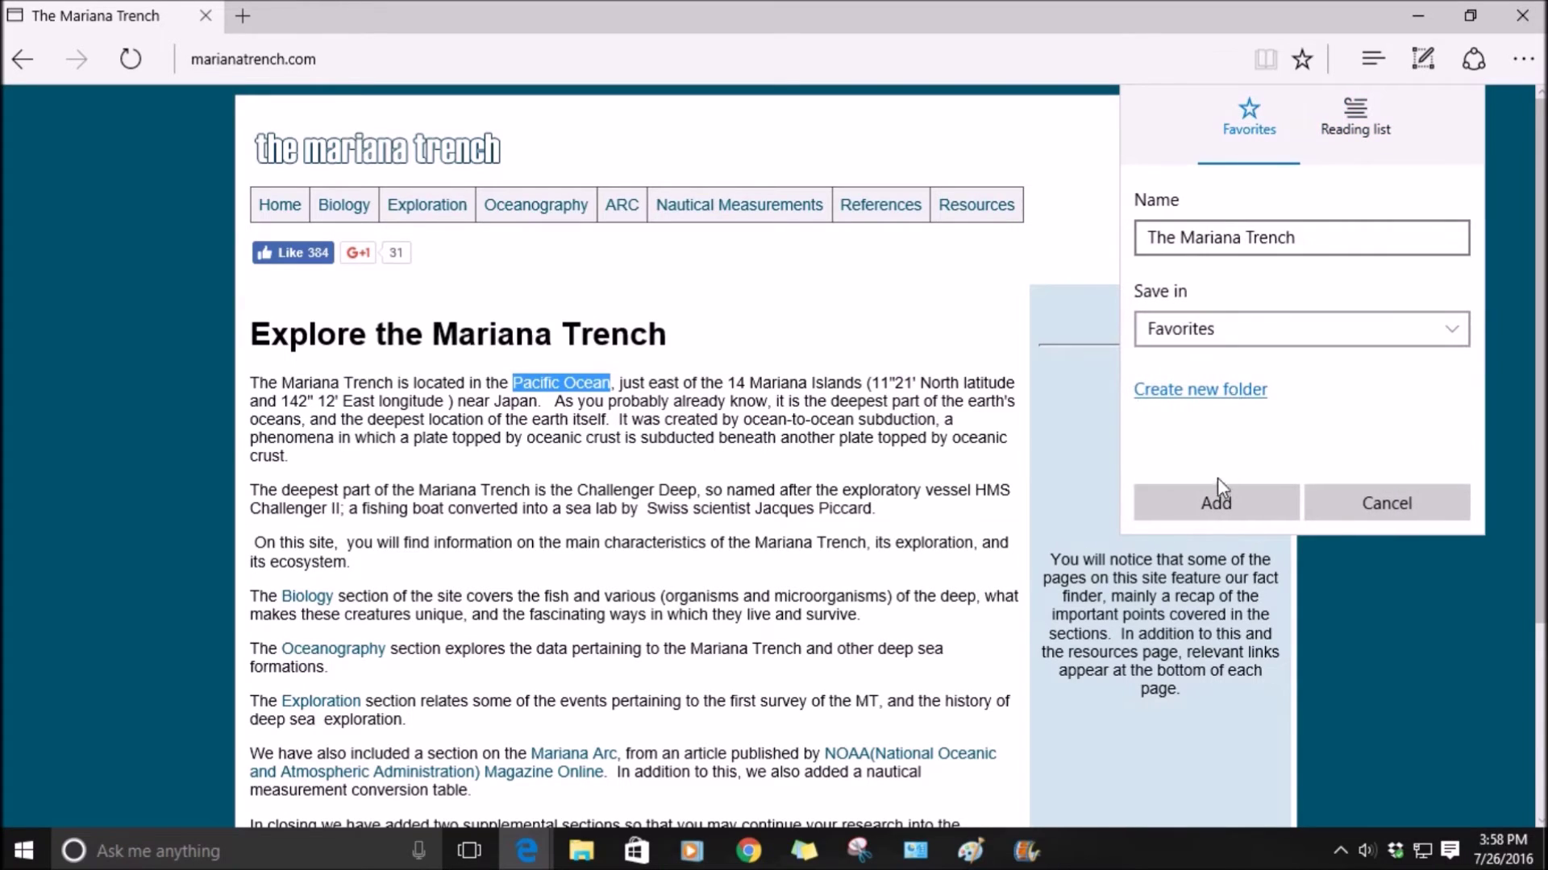
{"action": "left_click", "coordinate": [1372, 60]}
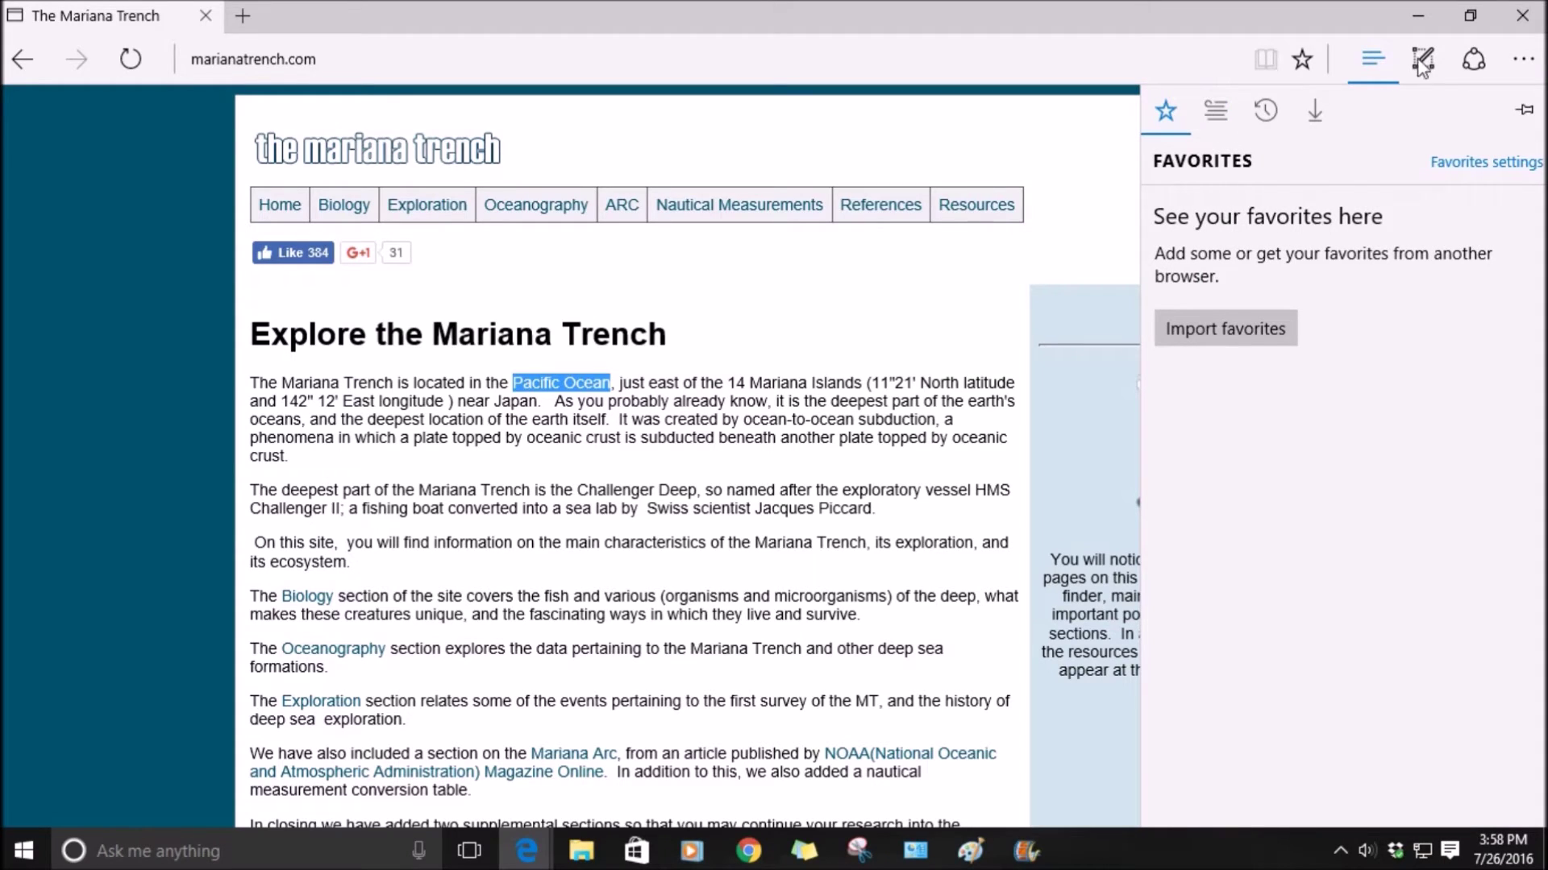
{"action": "left_click", "coordinate": [1199, 49]}
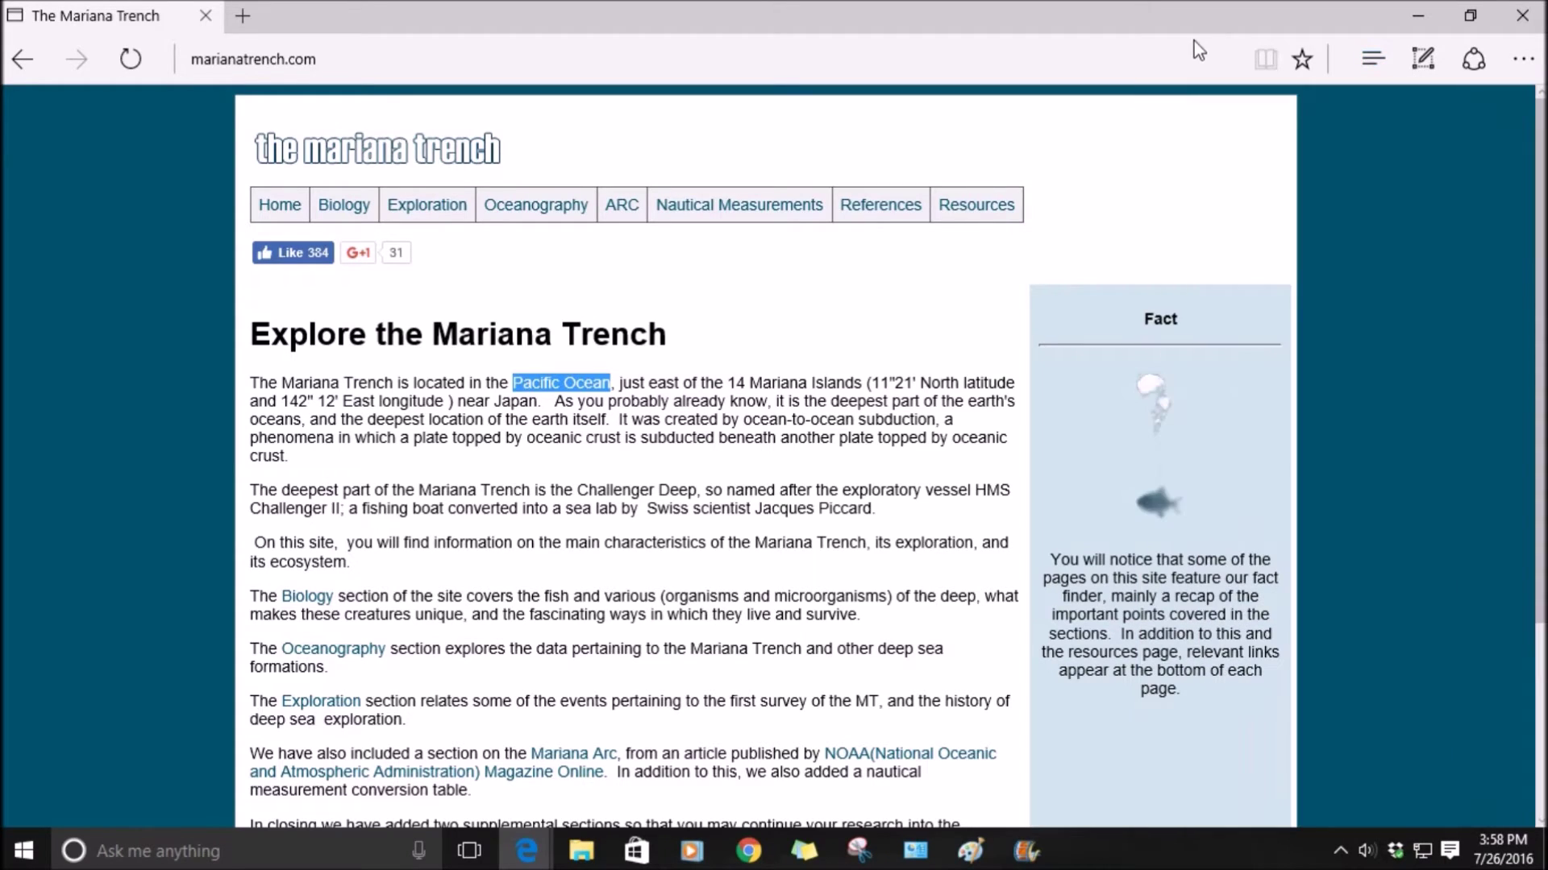
- Start a web note on the page and set the pen colour to dark blue
{"action": "left_click", "coordinate": [1421, 61]}
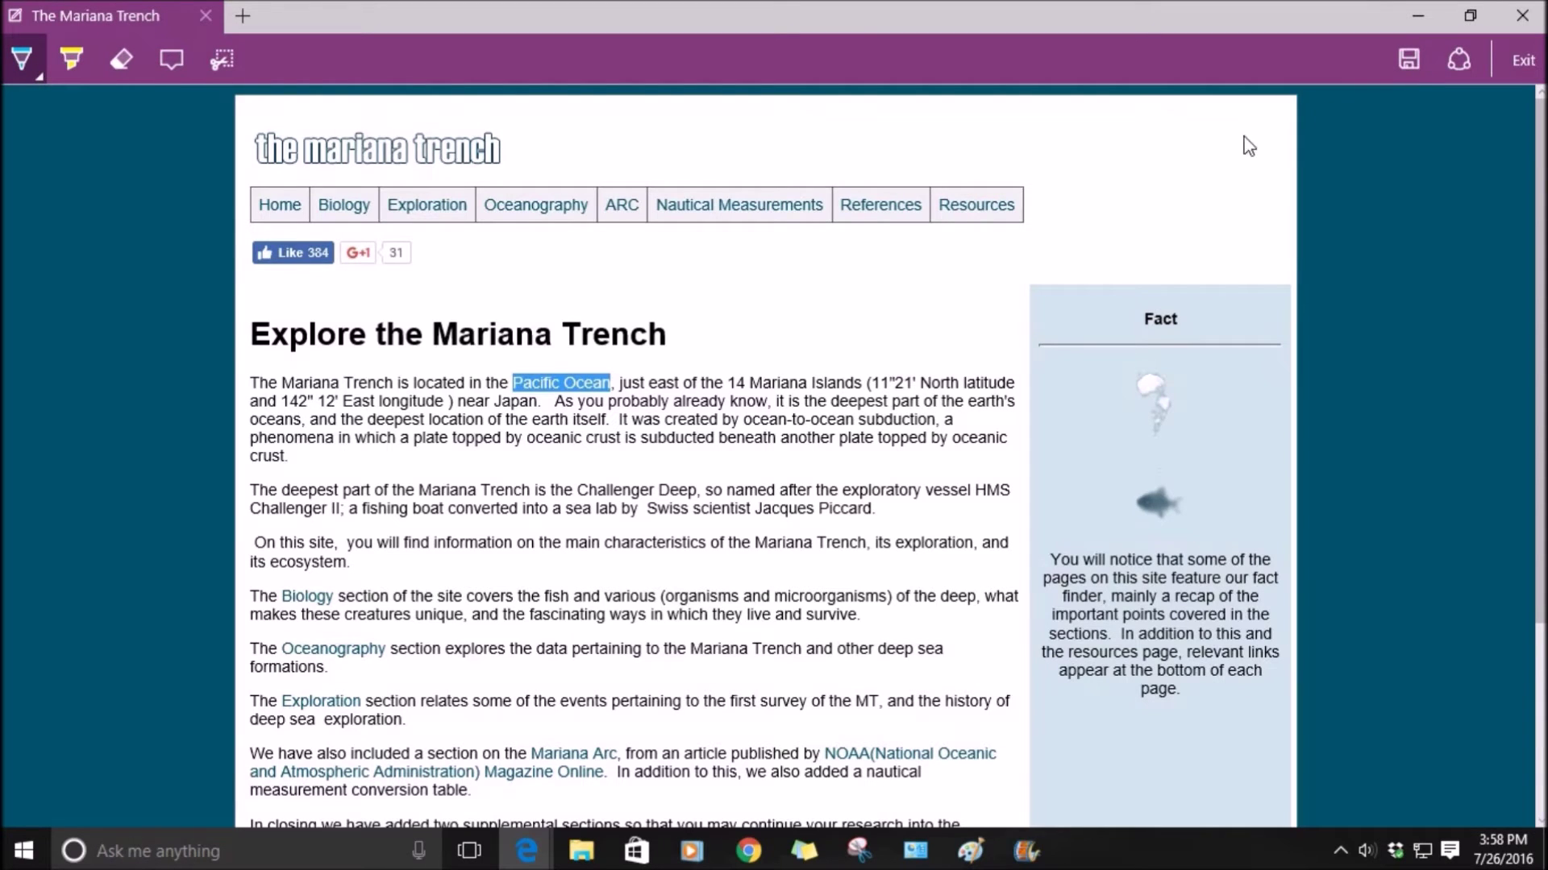
{"action": "scroll", "coordinate": [914, 314], "scroll_direction": "down", "scroll_amount": 3}
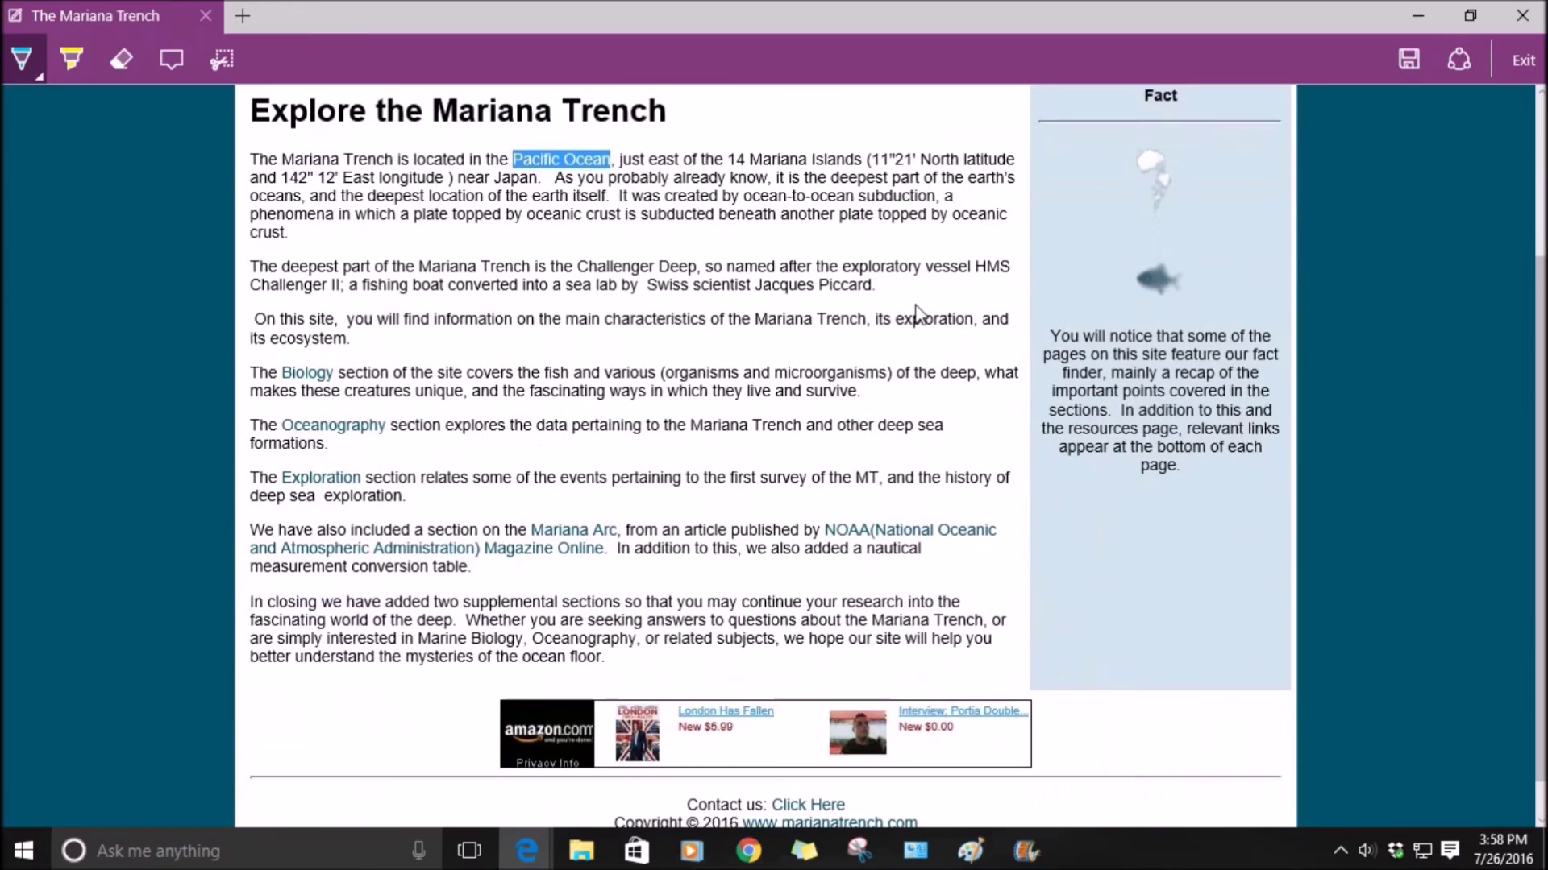
{"action": "scroll", "coordinate": [914, 315], "scroll_direction": "up", "scroll_amount": 3}
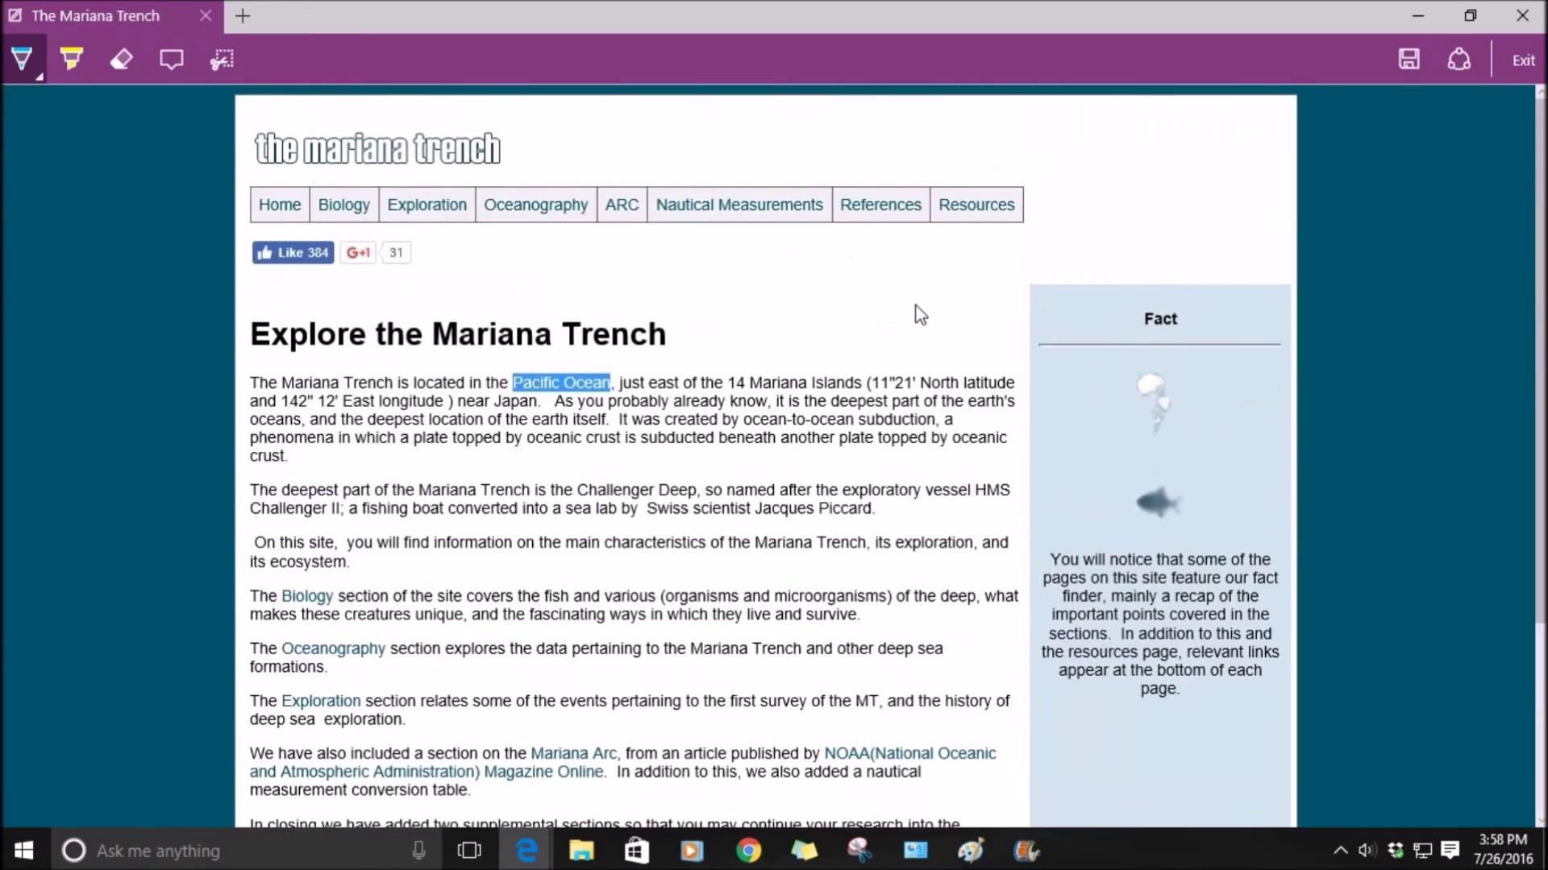
{"action": "left_click", "coordinate": [20, 61]}
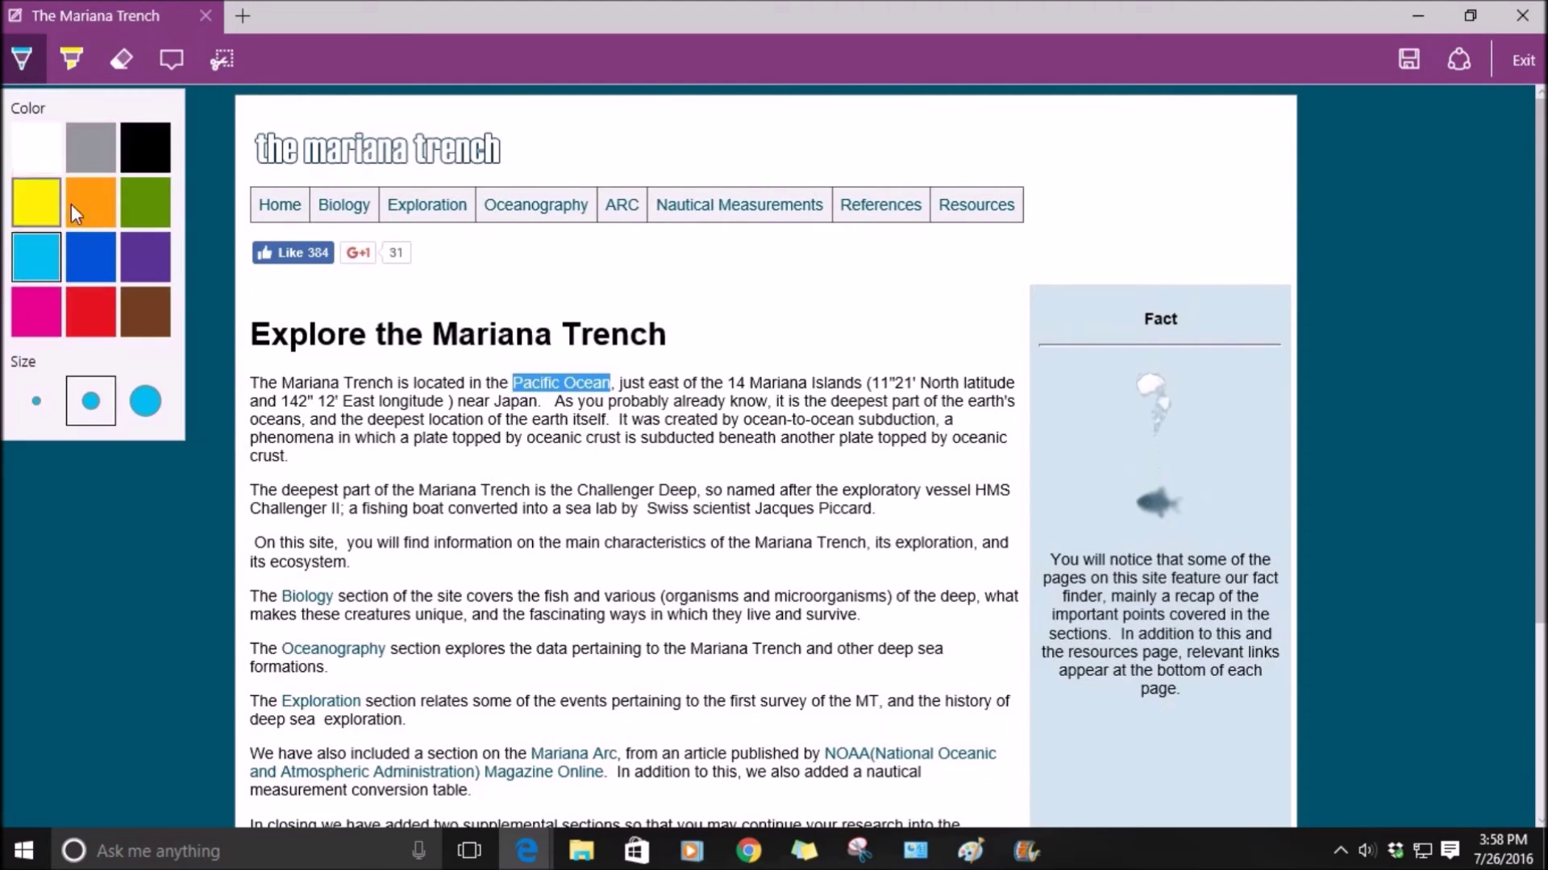
{"action": "left_click", "coordinate": [110, 250]}
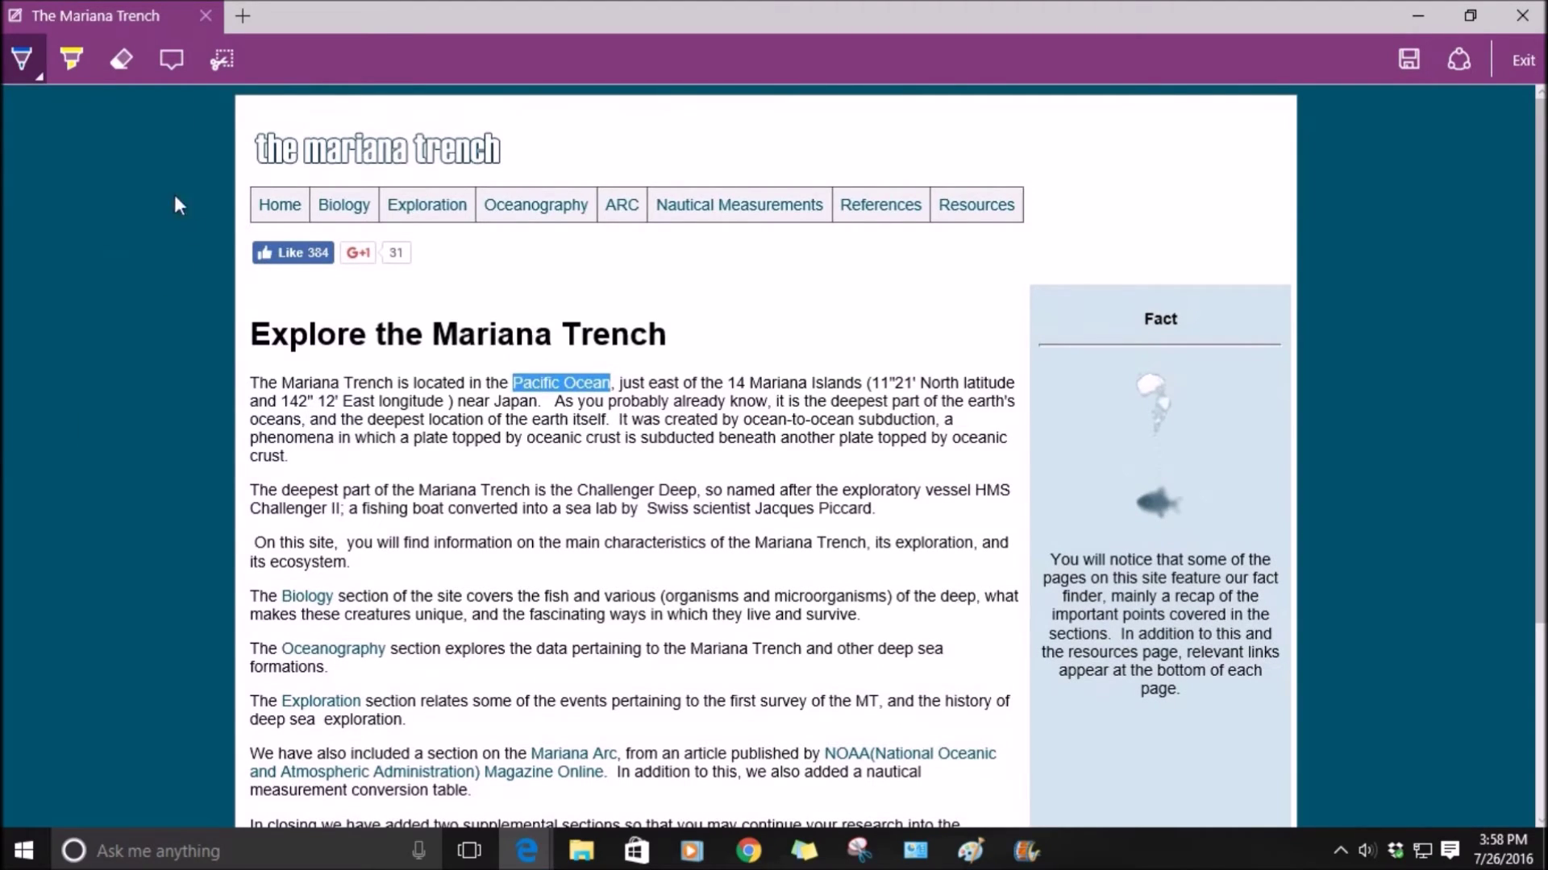
- Highlight the first paragraph's opening words in yellow, then clear all ink
{"action": "left_click", "coordinate": [71, 59]}
{"action": "mouse_move", "coordinate": [250, 382]}
{"action": "left_mouse_down"}
{"action": "mouse_move", "coordinate": [791, 385]}
{"action": "mouse_move", "coordinate": [244, 439]}
{"action": "left_mouse_up"}
{"action": "left_click", "coordinate": [121, 61]}
{"action": "left_click", "coordinate": [138, 84]}
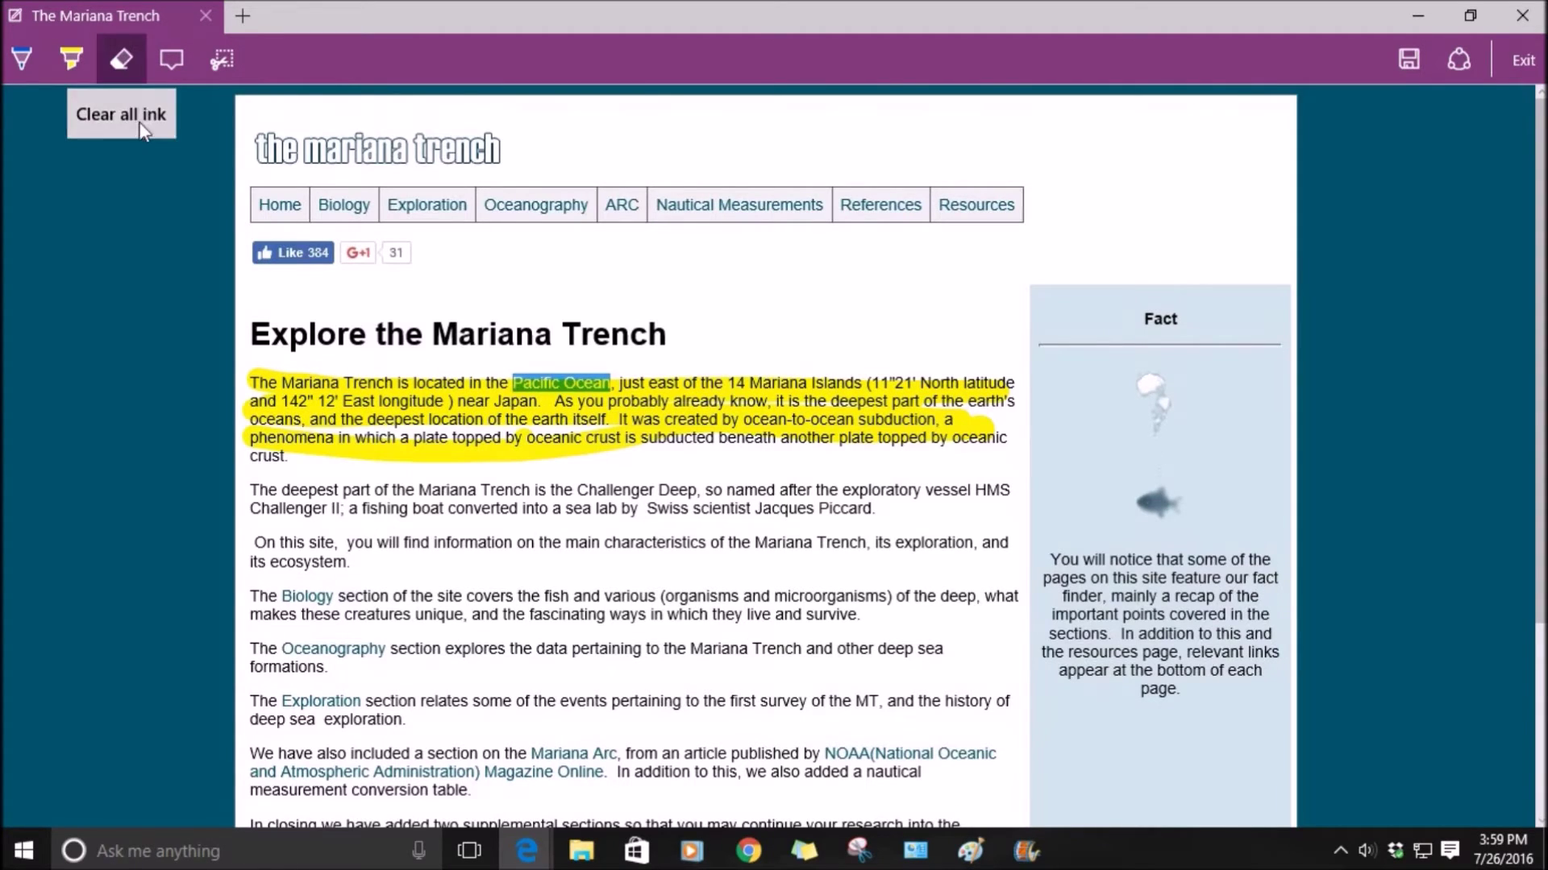
{"action": "left_click", "coordinate": [95, 112]}
- Highlight the first paragraph's opening lines with a blue highlighter
{"action": "left_click", "coordinate": [69, 75]}
{"action": "left_click", "coordinate": [81, 76]}
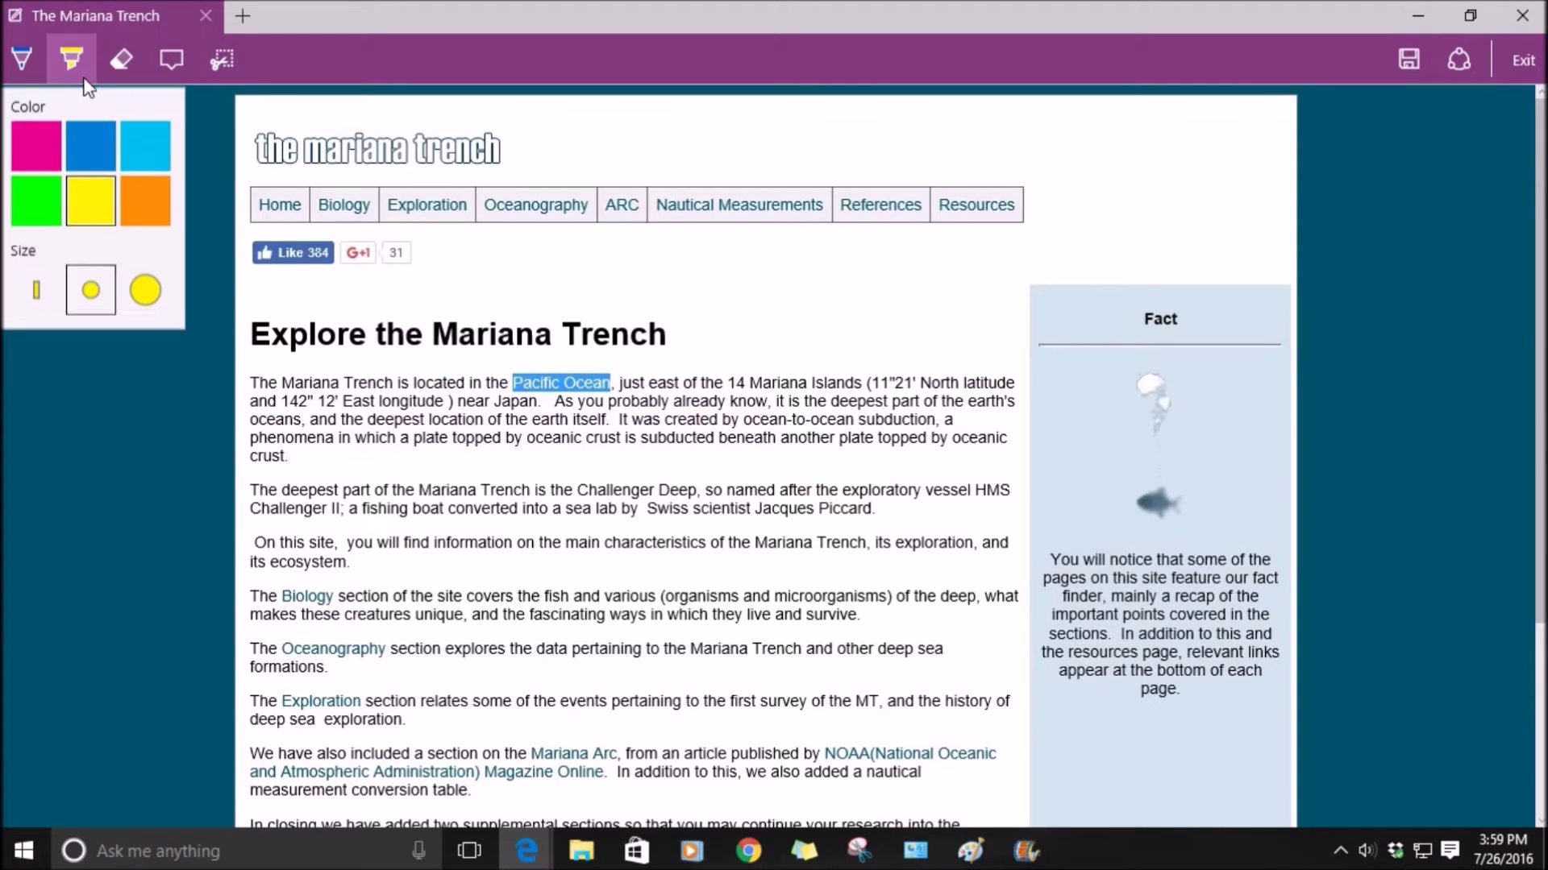
{"action": "left_click", "coordinate": [93, 152]}
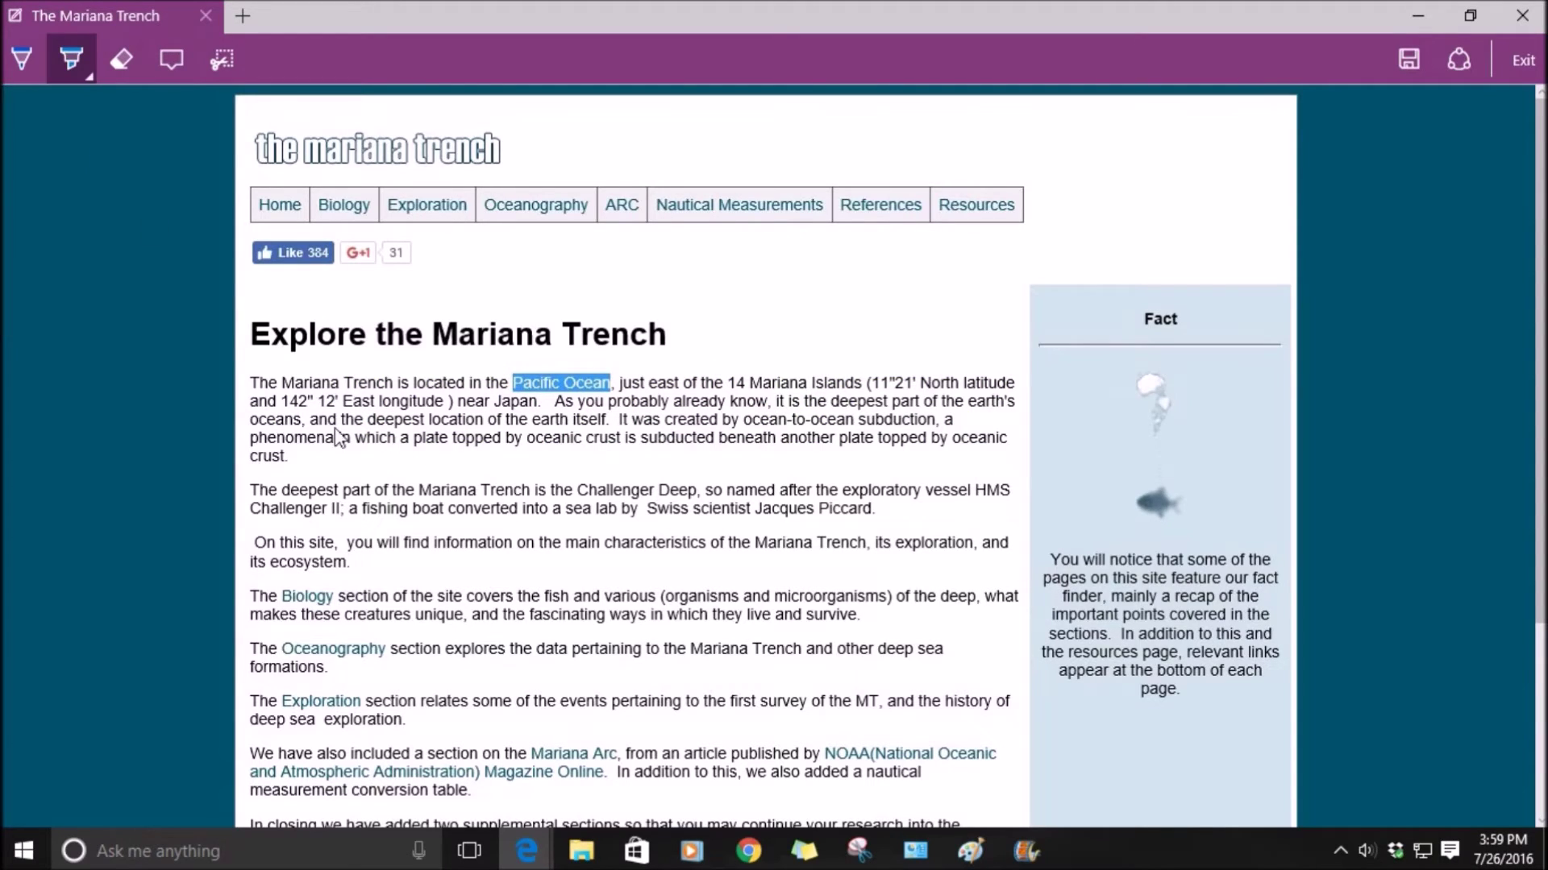
{"action": "mouse_move", "coordinate": [250, 375]}
{"action": "left_mouse_down"}
{"action": "mouse_move", "coordinate": [701, 385]}
{"action": "mouse_move", "coordinate": [254, 401]}
{"action": "left_mouse_up"}
- Add a comment note 'Hi this is cool info' beside the Oceanography paragraph
{"action": "left_click", "coordinate": [171, 58]}
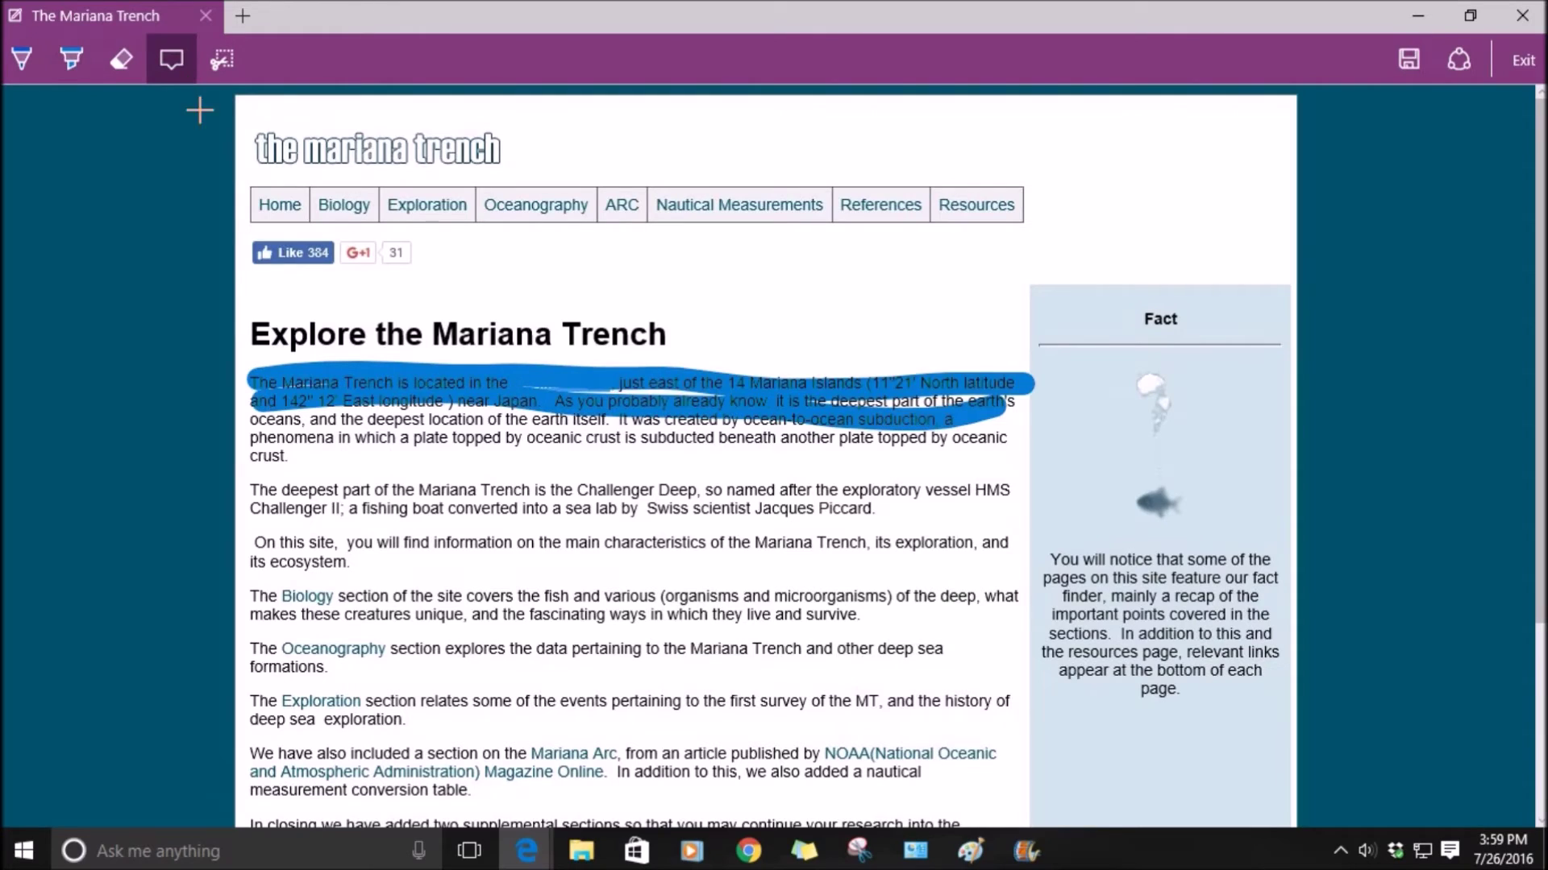
{"action": "left_click", "coordinate": [786, 654]}
{"action": "type", "text": "Hi this is cool info"}
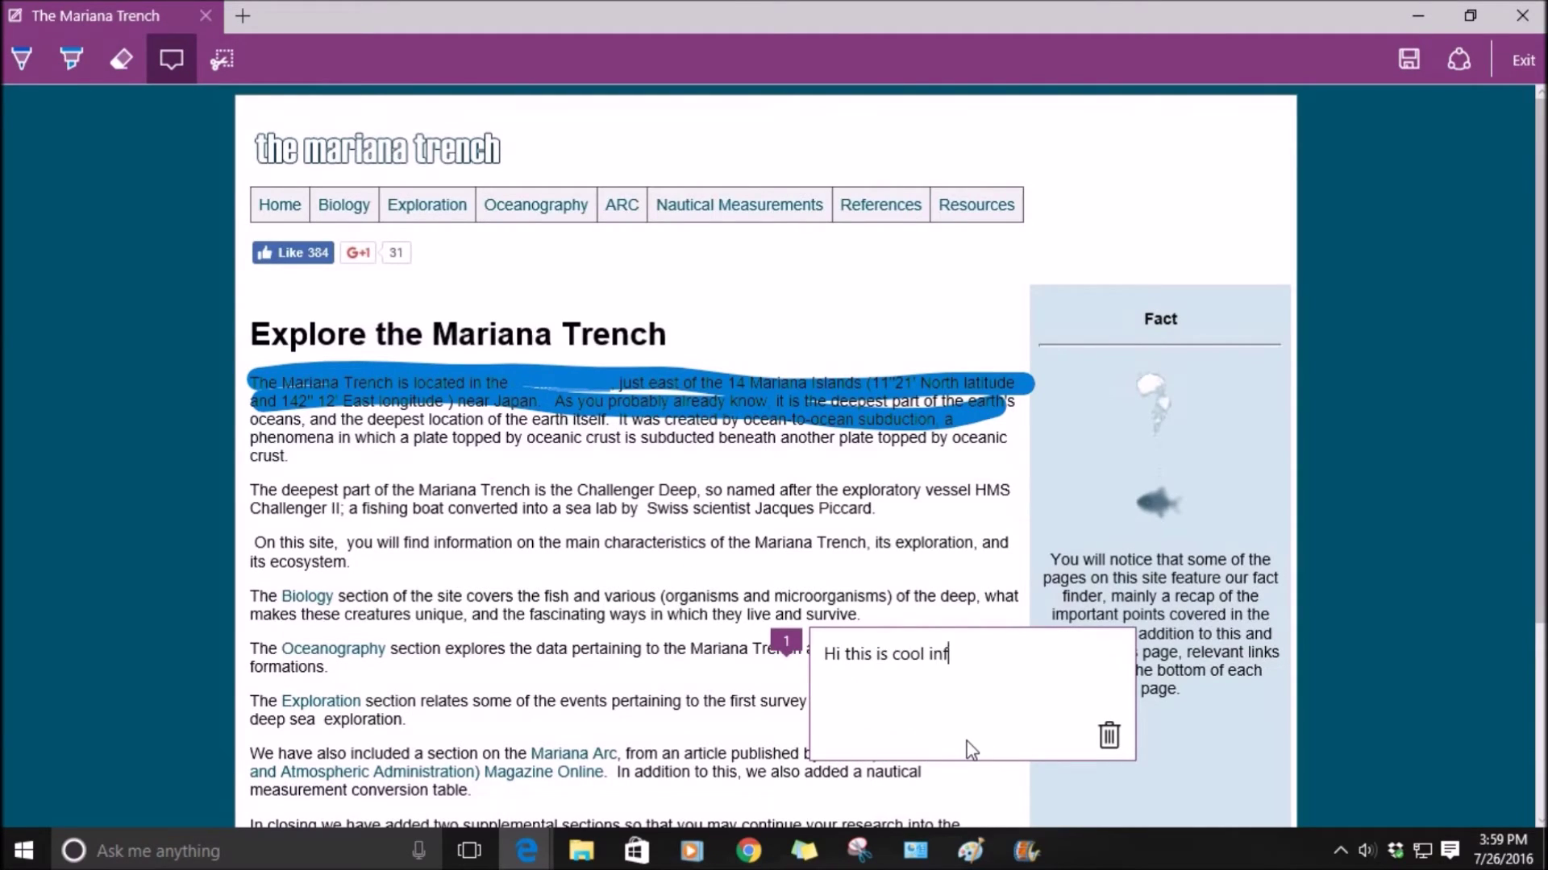
{"action": "left_click", "coordinate": [1109, 735]}
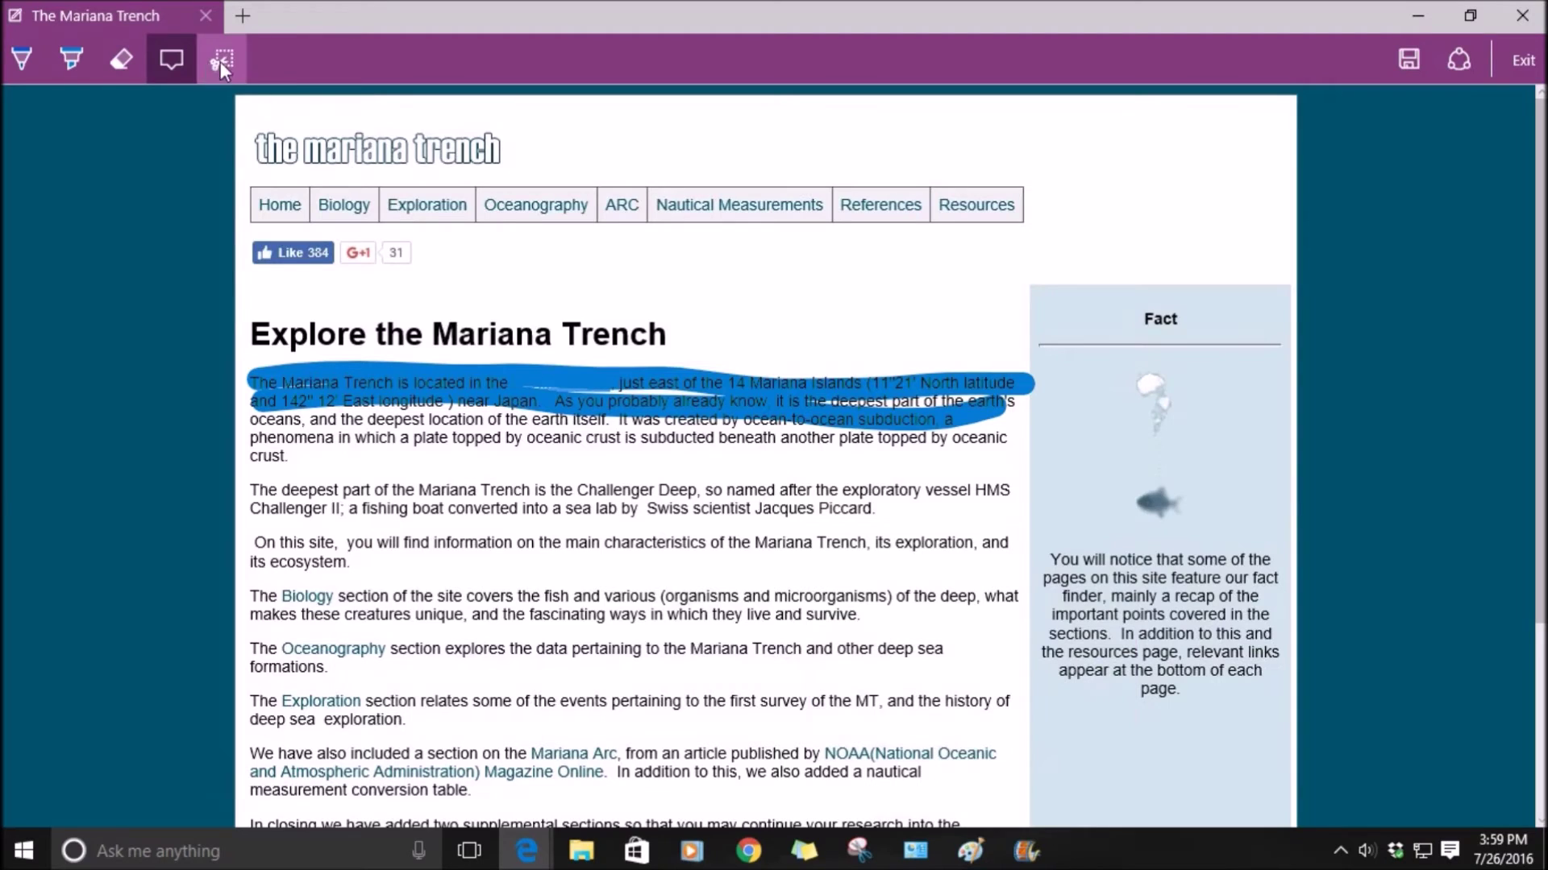
- Clip the Challenger Deep through Exploration paragraphs, then dismiss the Save web note options
{"action": "left_click", "coordinate": [221, 61]}
{"action": "left_click_drag", "start_coordinate": [245, 472], "coordinate": [1014, 731]}
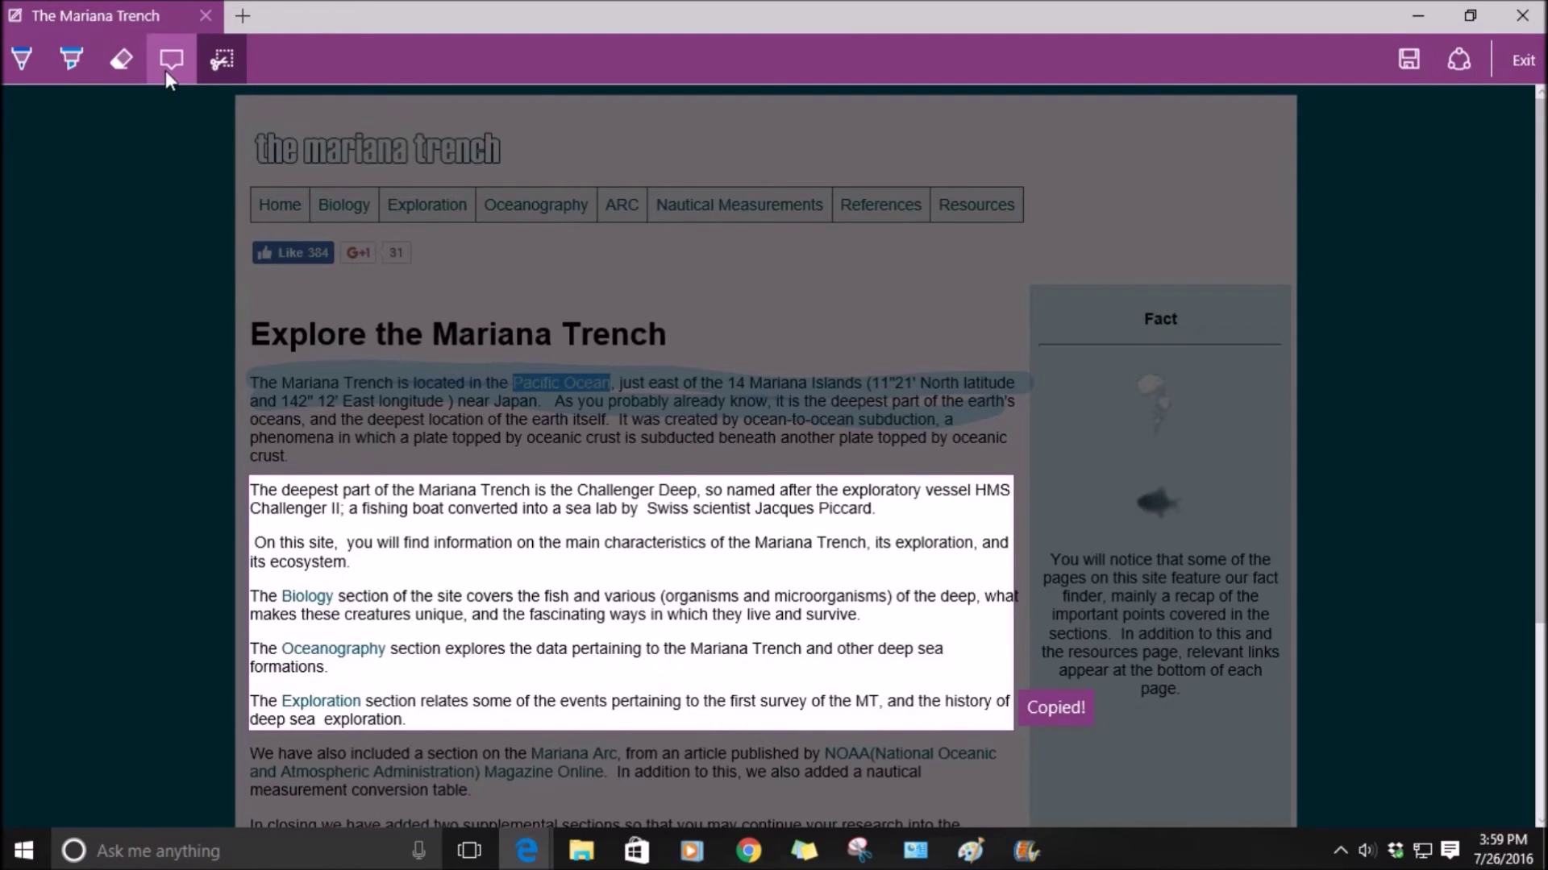
{"action": "left_click", "coordinate": [1401, 62]}
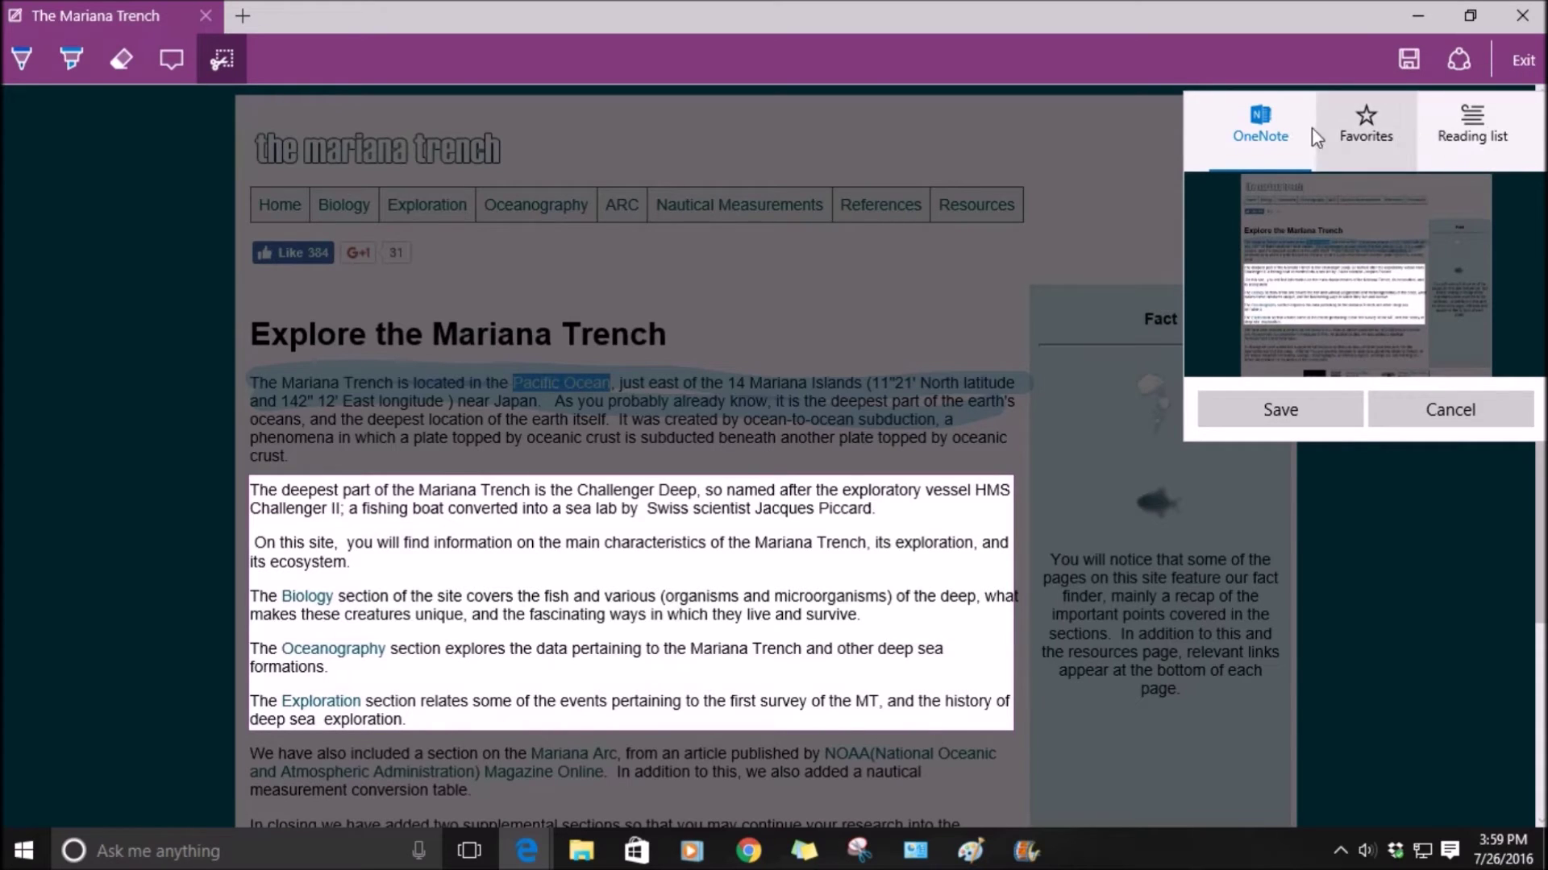
{"action": "left_click", "coordinate": [1463, 56]}
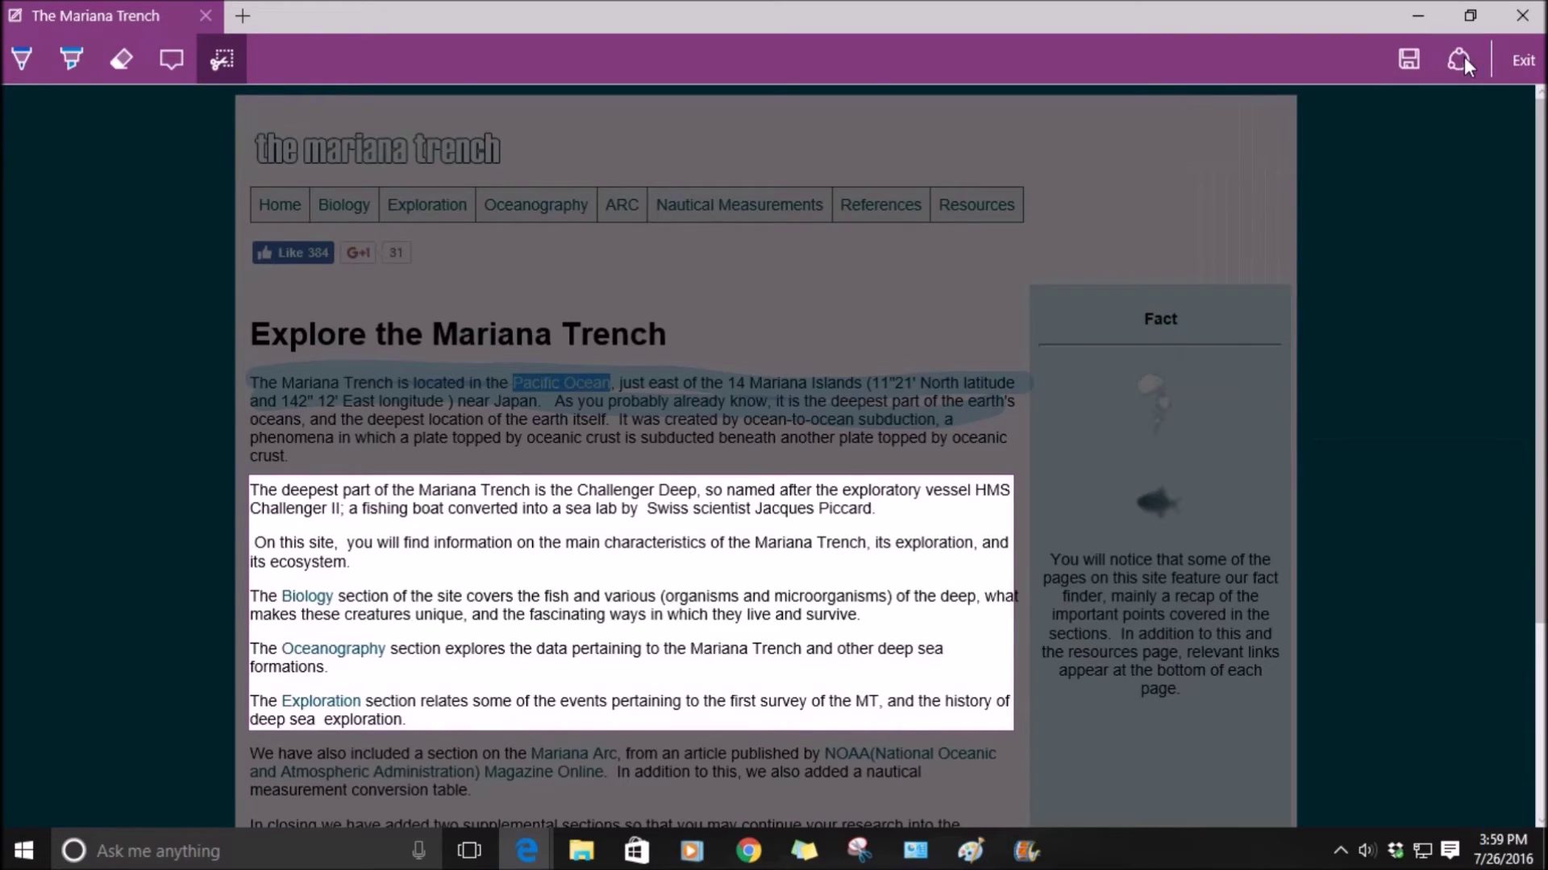
- Draw 'Hi' and a smiley face in ink on the page, then exit note mode discarding the ink
{"action": "left_click", "coordinate": [324, 330]}
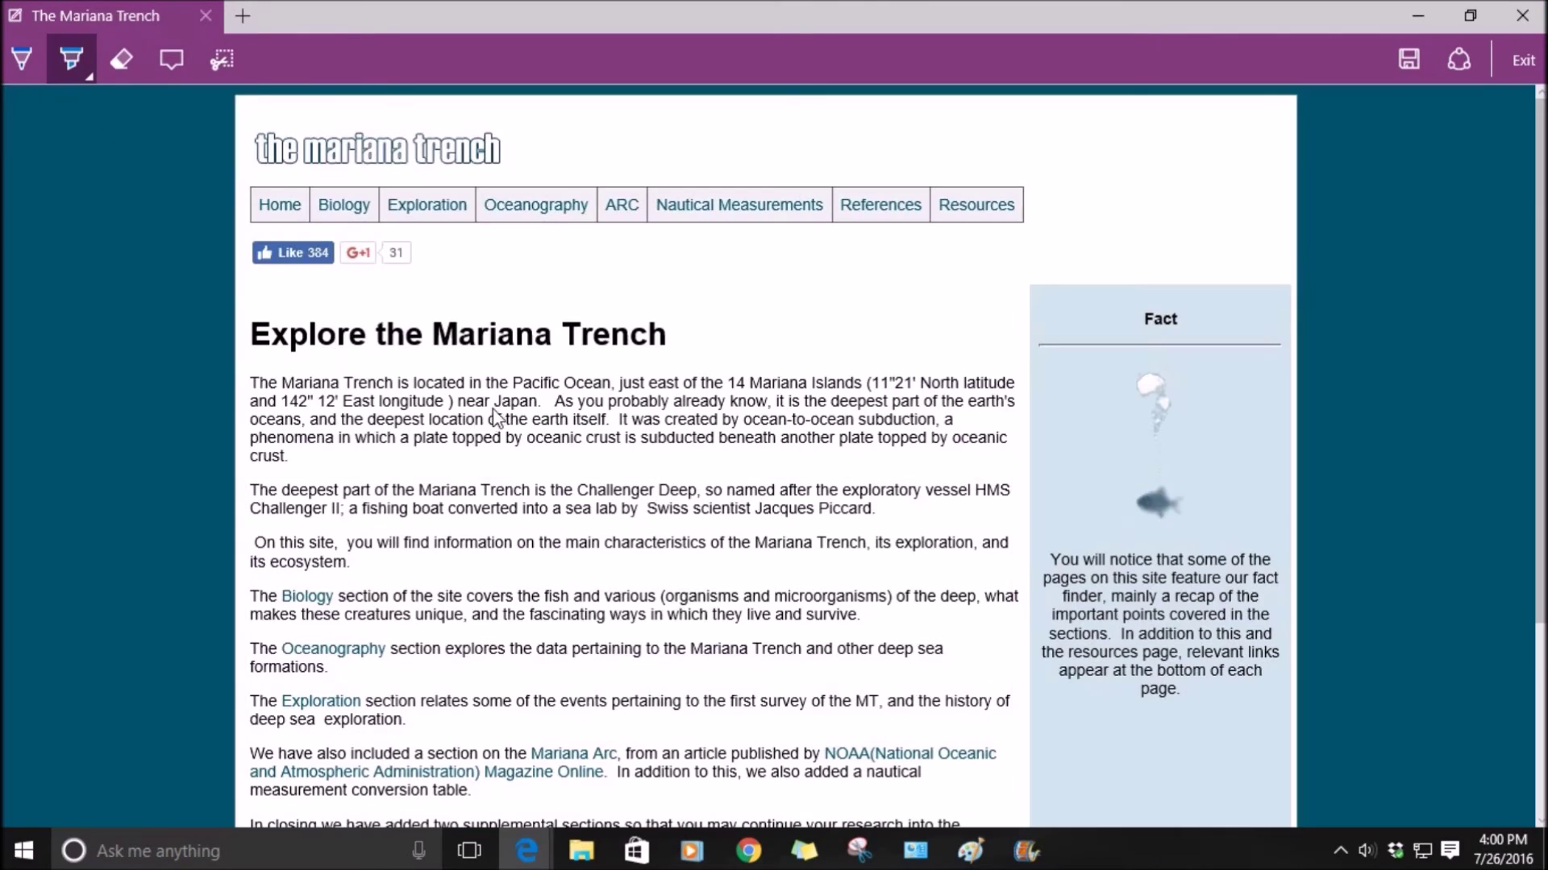
{"action": "left_click_drag", "start_coordinate": [684, 387], "coordinate": [687, 580]}
{"action": "left_click_drag", "start_coordinate": [778, 363], "coordinate": [794, 539]}
{"action": "mouse_move", "coordinate": [681, 467]}
{"action": "left_mouse_down"}
{"action": "mouse_move", "coordinate": [806, 449]}
{"action": "mouse_move", "coordinate": [875, 523]}
{"action": "left_mouse_up"}
{"action": "mouse_move", "coordinate": [1121, 310]}
{"action": "left_mouse_down"}
{"action": "mouse_move", "coordinate": [1146, 516]}
{"action": "mouse_move", "coordinate": [1111, 316]}
{"action": "left_mouse_up"}
{"action": "mouse_move", "coordinate": [1080, 415]}
{"action": "left_mouse_down"}
{"action": "mouse_move", "coordinate": [1106, 452]}
{"action": "mouse_move", "coordinate": [1270, 411]}
{"action": "left_mouse_up"}
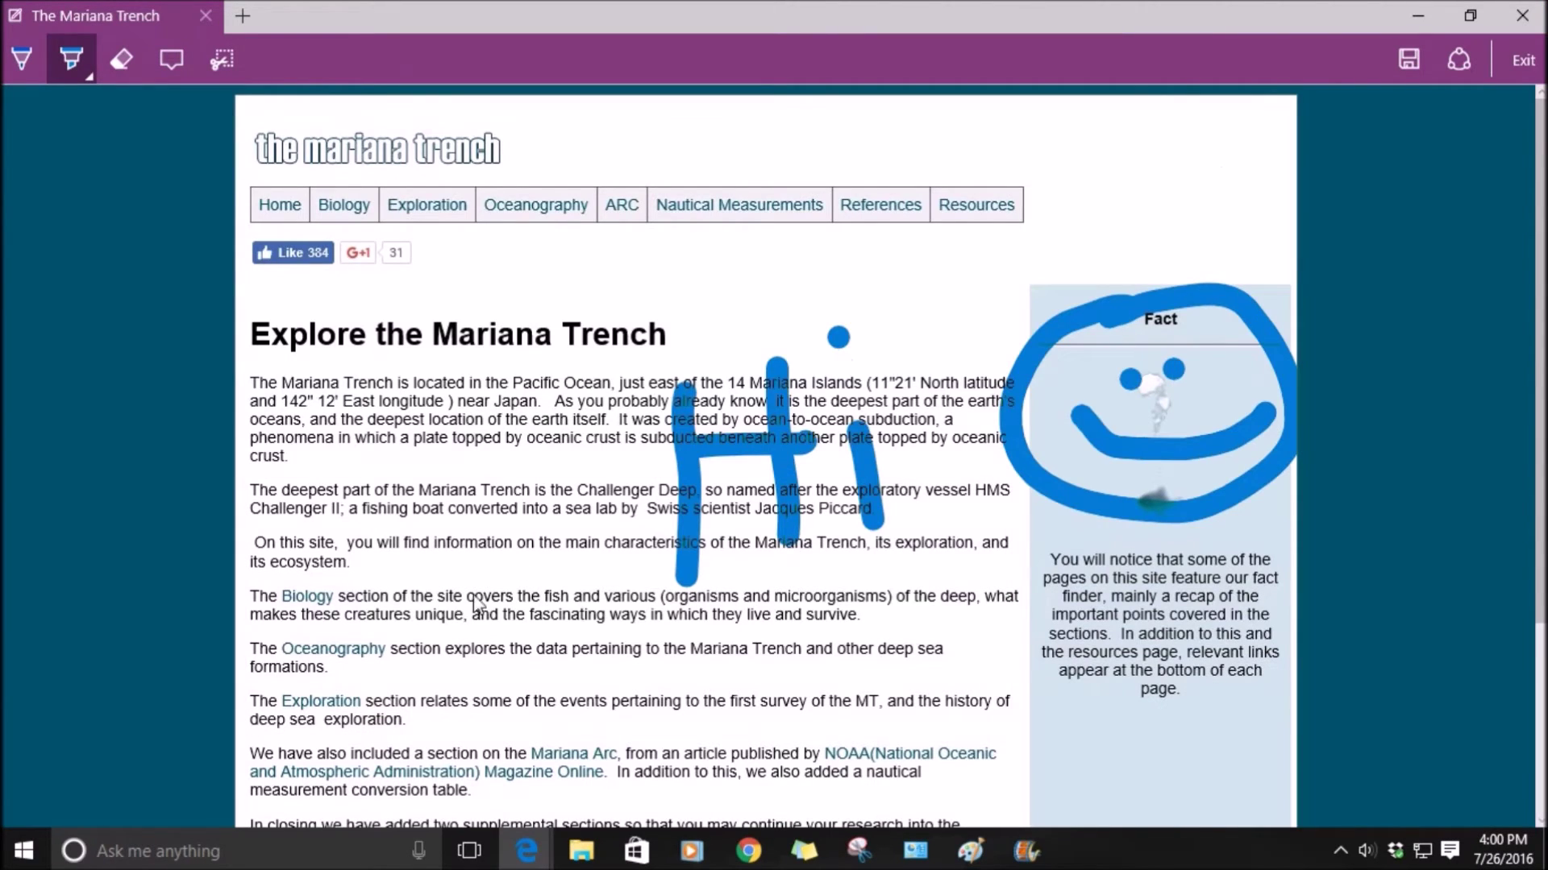
{"action": "left_click", "coordinate": [1527, 75]}
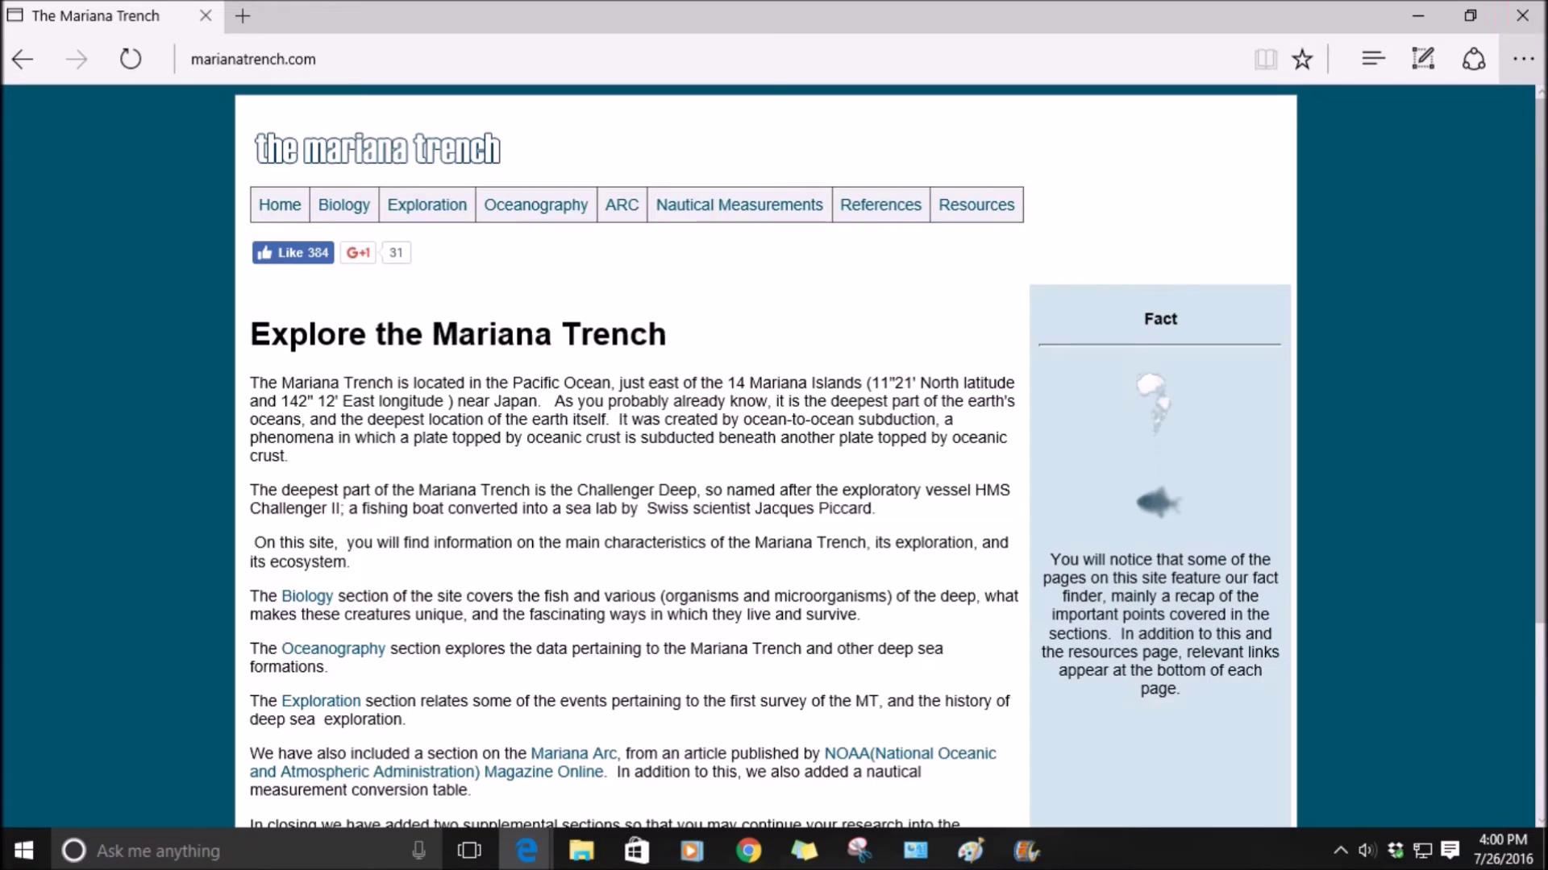
- Close the Mariana Trench window and open the 'Federer to miss Olympics and rest of season' story
{"action": "left_click", "coordinate": [1524, 26]}
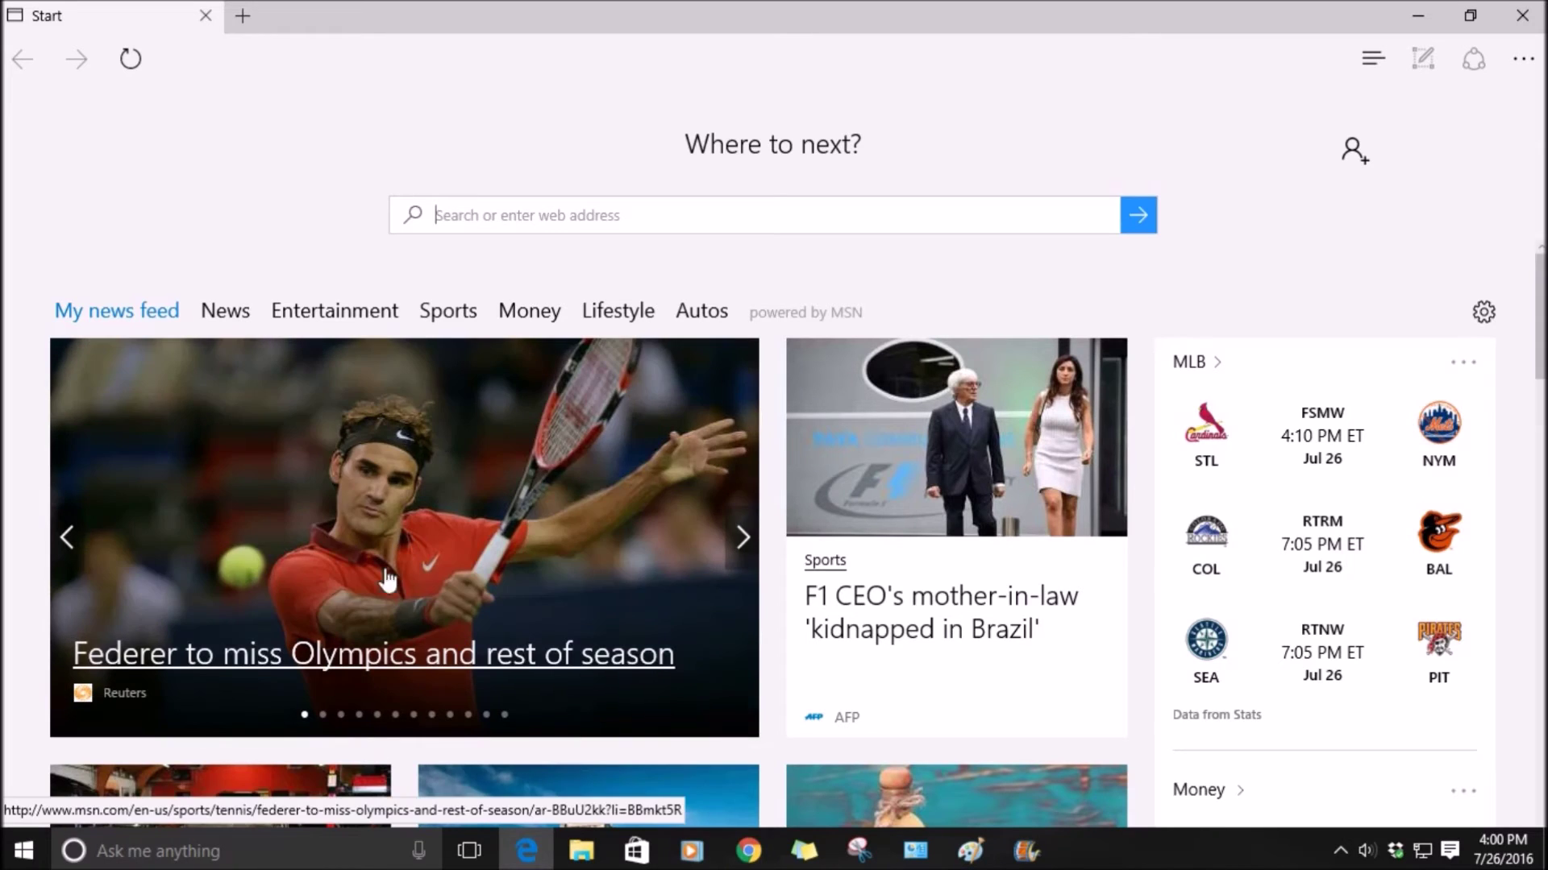
{"action": "left_click", "coordinate": [408, 657]}
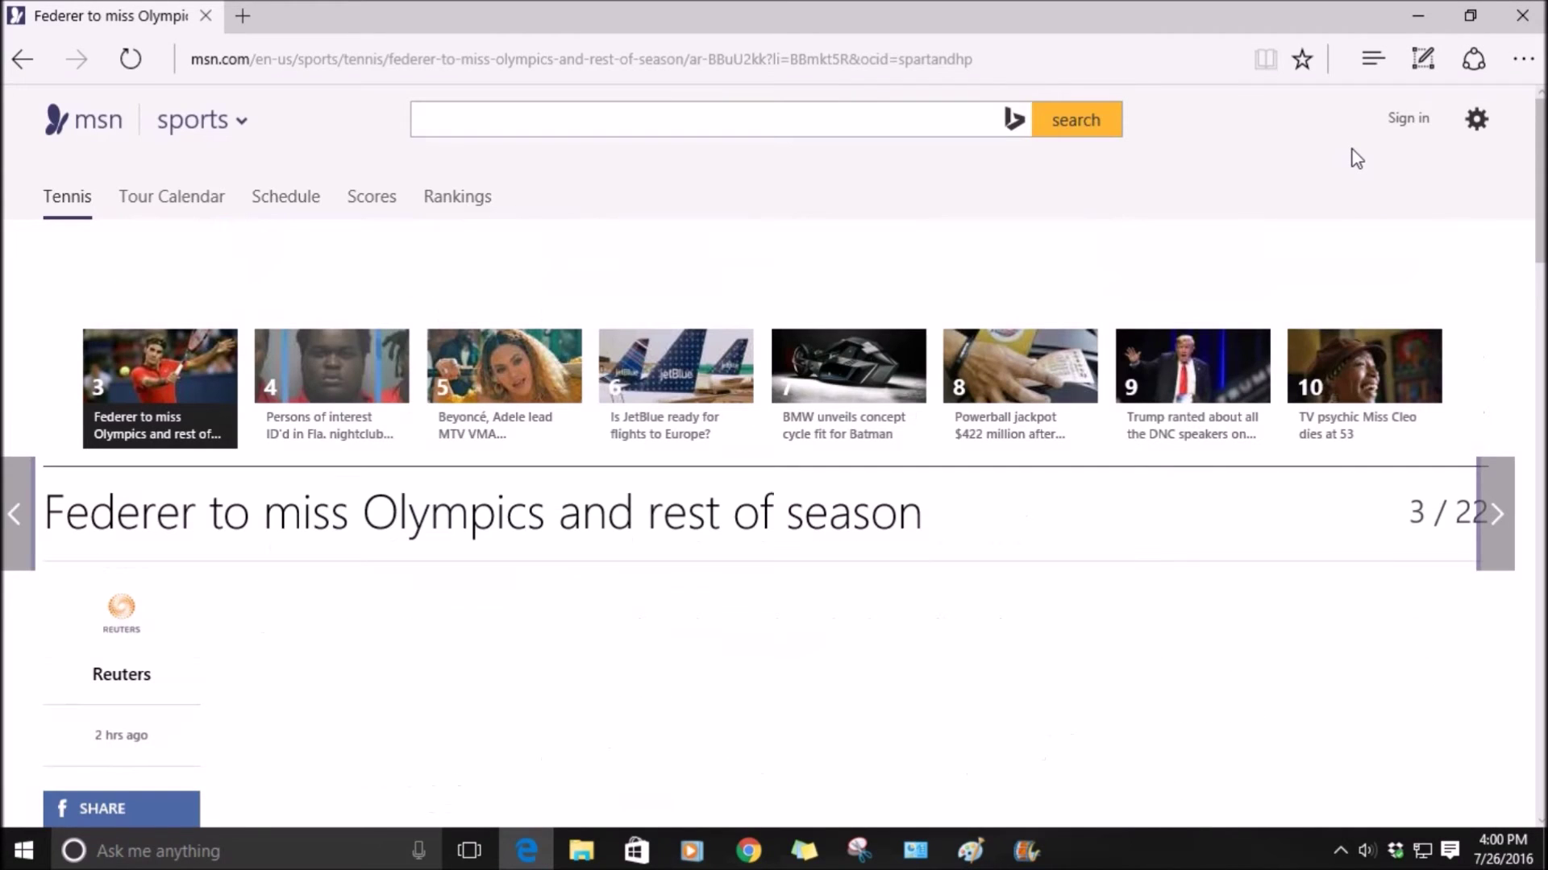
{"action": "scroll", "coordinate": [1208, 137], "scroll_direction": "down", "scroll_amount": 1}
{"action": "scroll", "coordinate": [1202, 129], "scroll_direction": "up", "scroll_amount": 3}
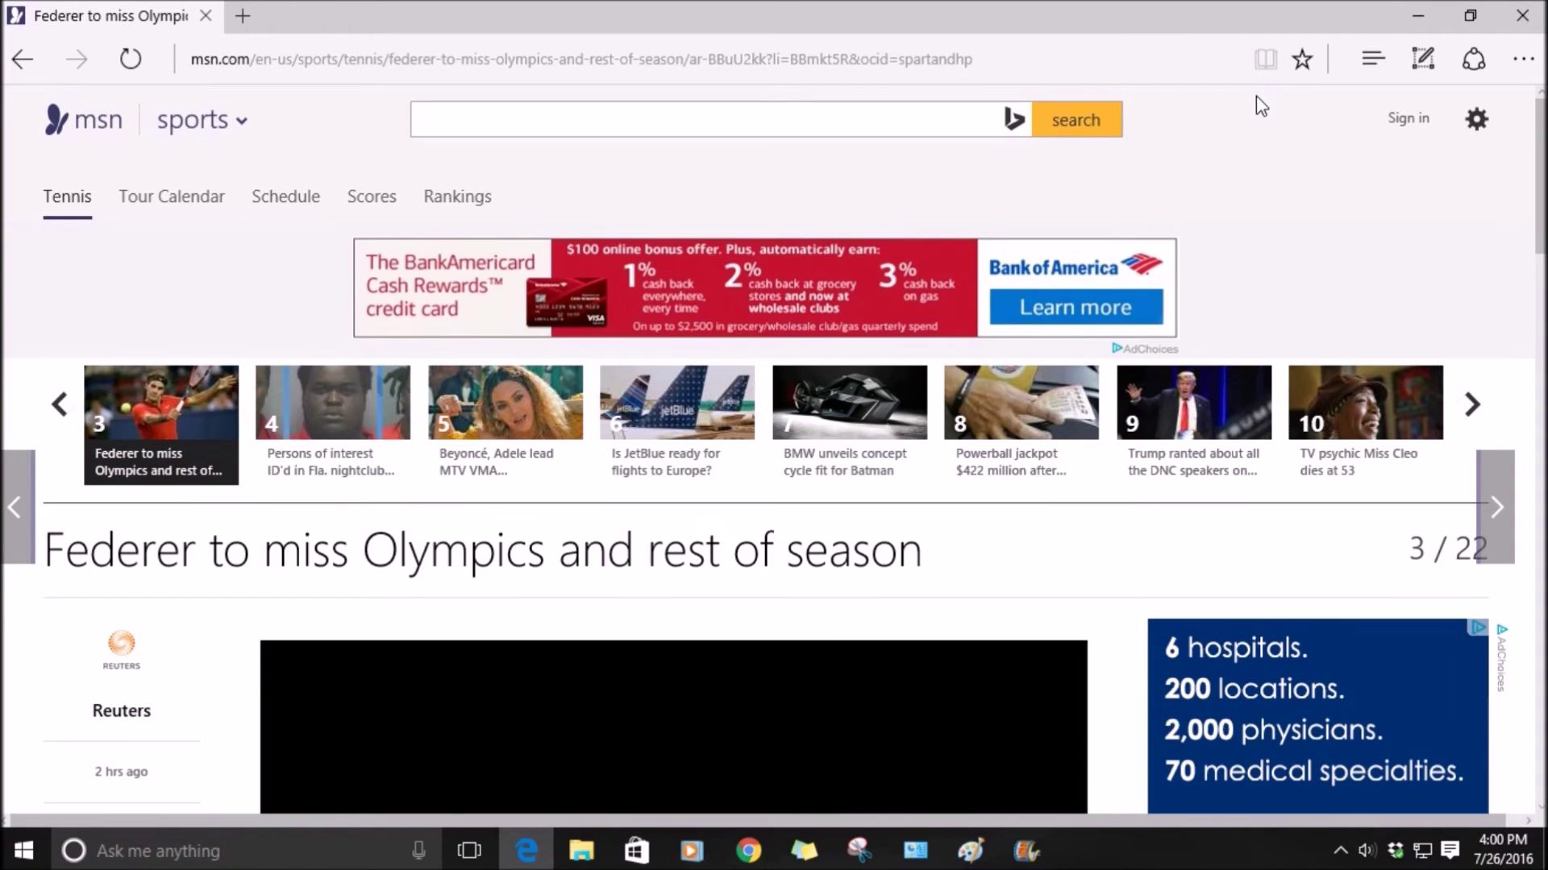
{"action": "scroll", "coordinate": [1258, 96], "scroll_direction": "down", "scroll_amount": 10}
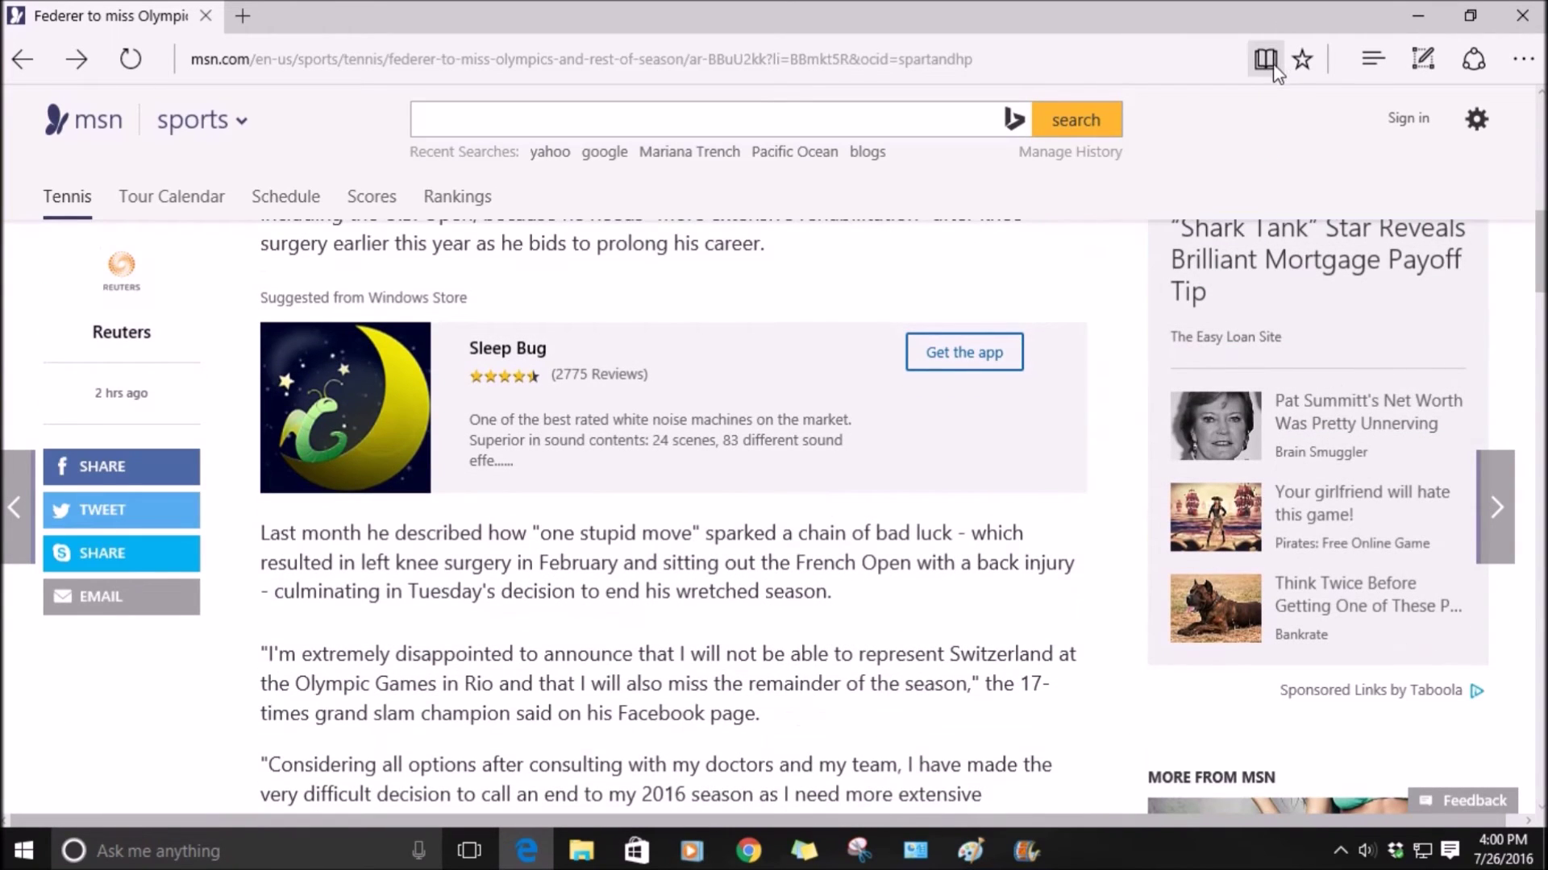
- Read the Federer article in Reading view, return to the full page, and bring up Share
{"action": "left_click", "coordinate": [1267, 65]}
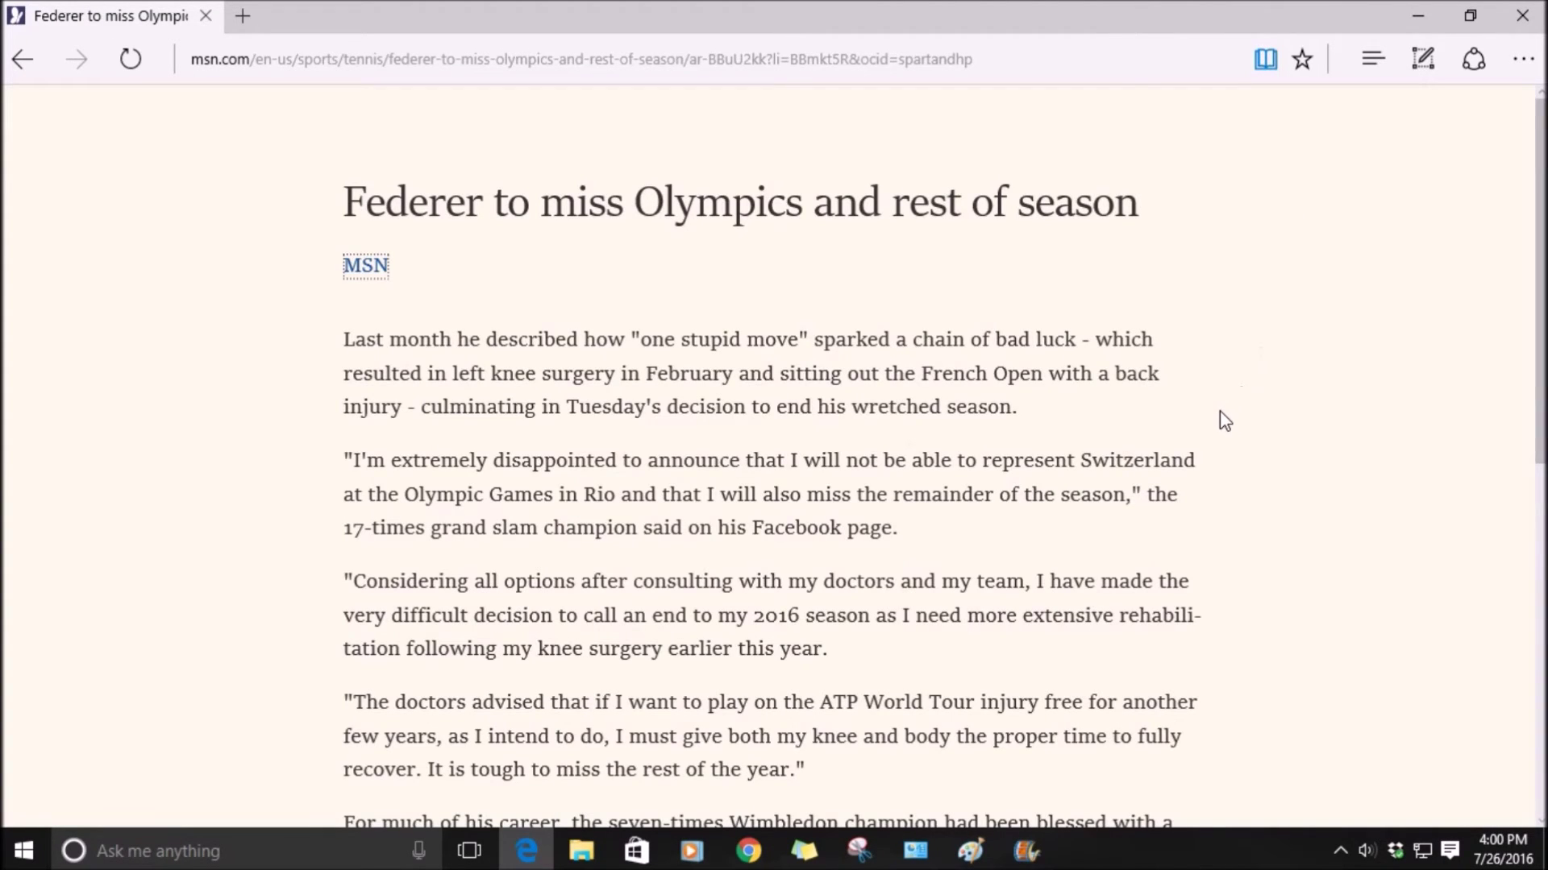
{"action": "scroll", "coordinate": [1199, 430], "scroll_direction": "down", "scroll_amount": 8}
{"action": "scroll", "coordinate": [1196, 432], "scroll_direction": "up", "scroll_amount": 8}
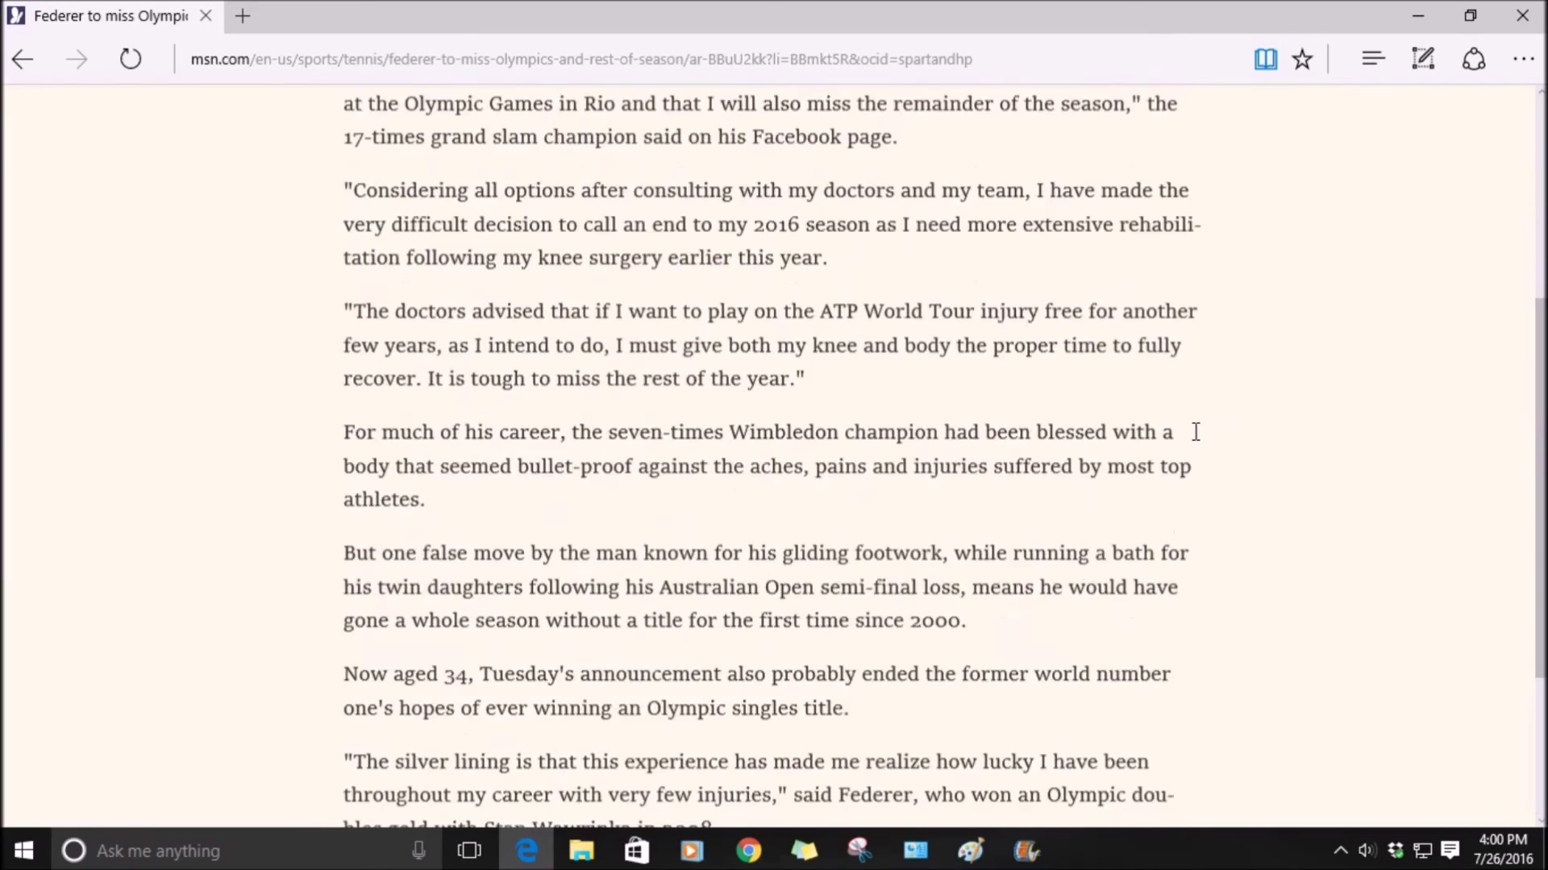
{"action": "left_click", "coordinate": [1266, 60]}
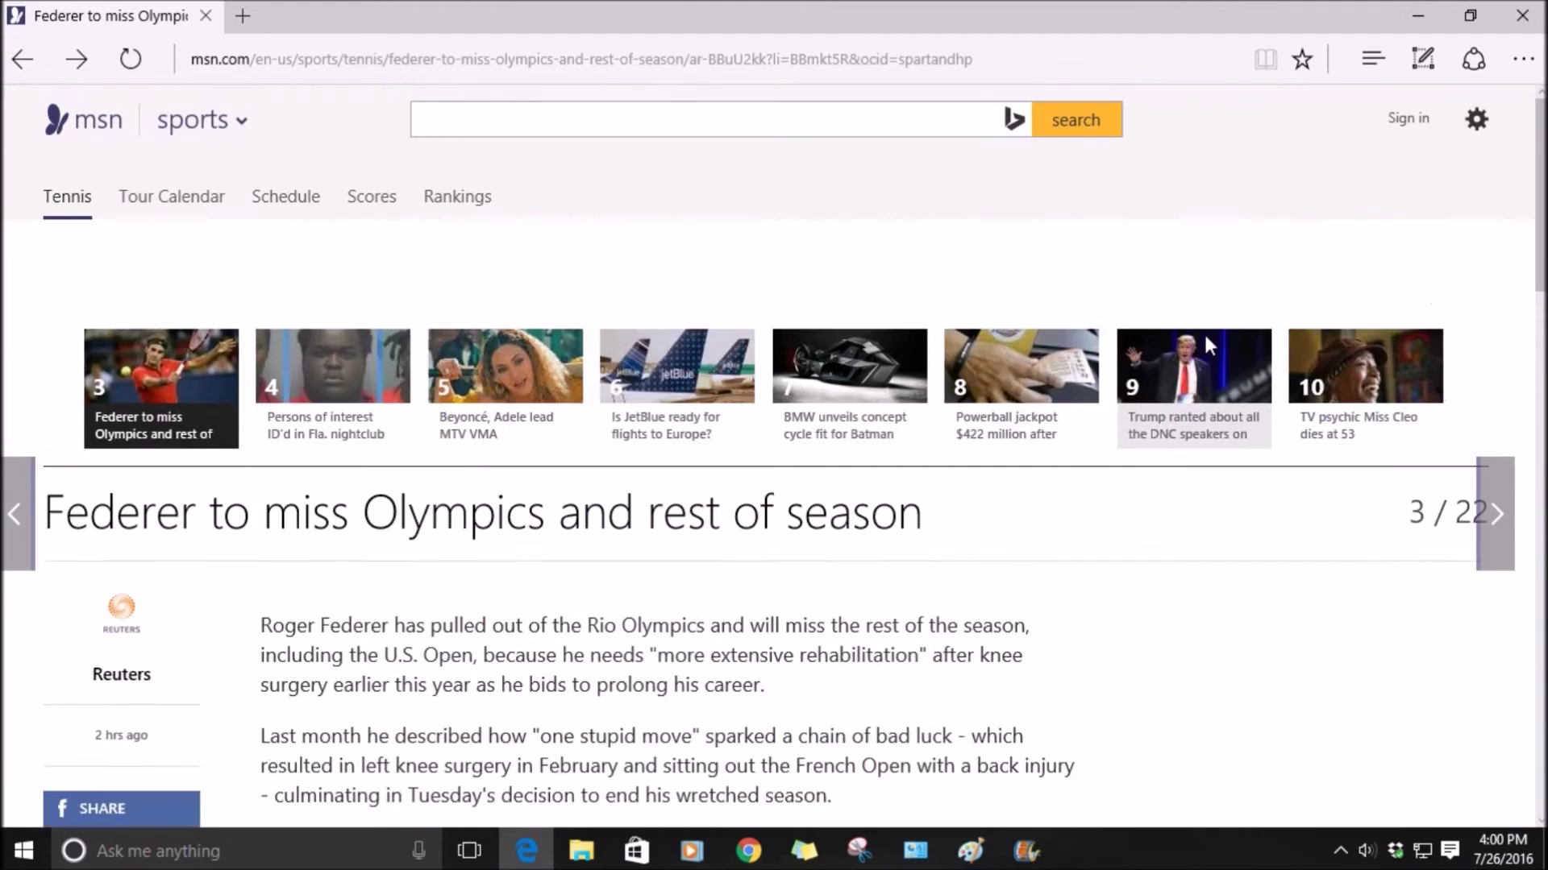
{"action": "scroll", "coordinate": [1203, 332], "scroll_direction": "down", "scroll_amount": 4}
{"action": "left_click", "coordinate": [1473, 60]}
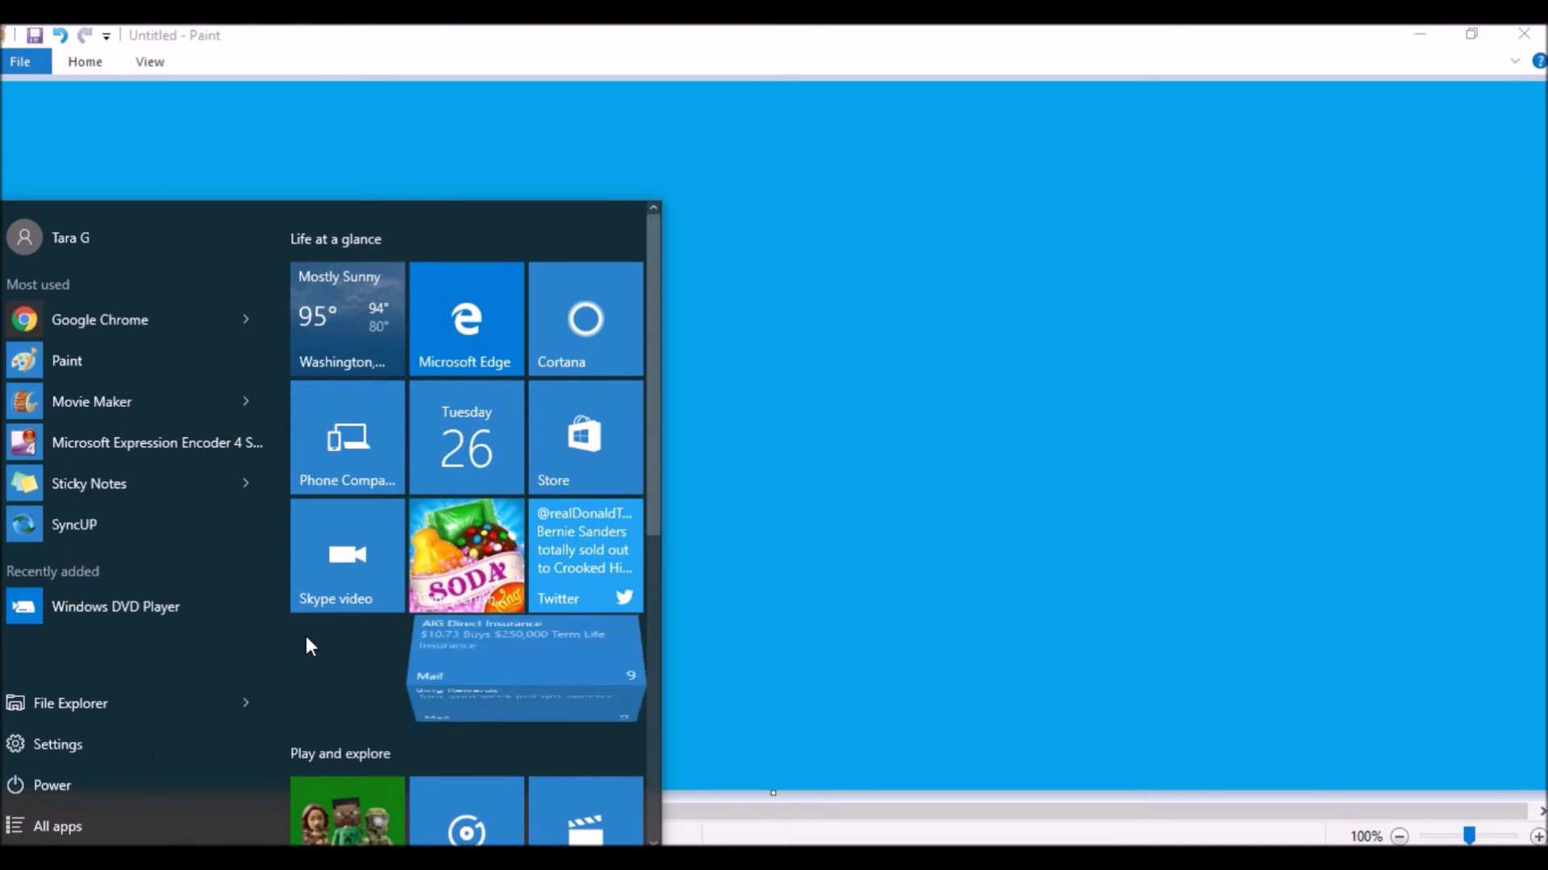
- Search 'xbox', launch the Xbox app, and close the Choose an account dialog
{"action": "left_click", "coordinate": [302, 793]}
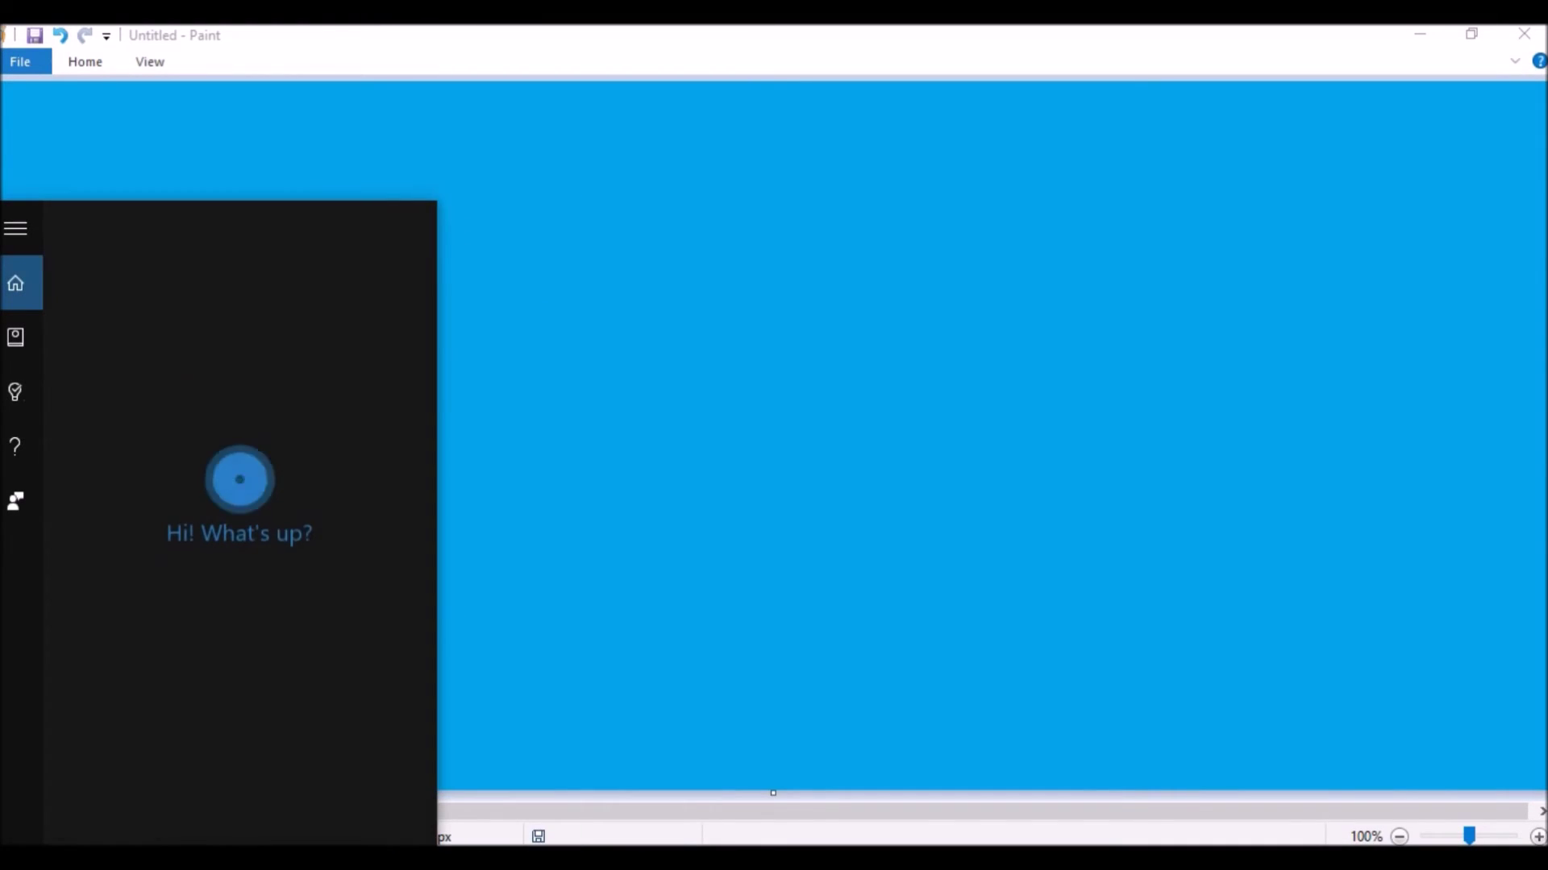
{"action": "type", "text": "xbox"}
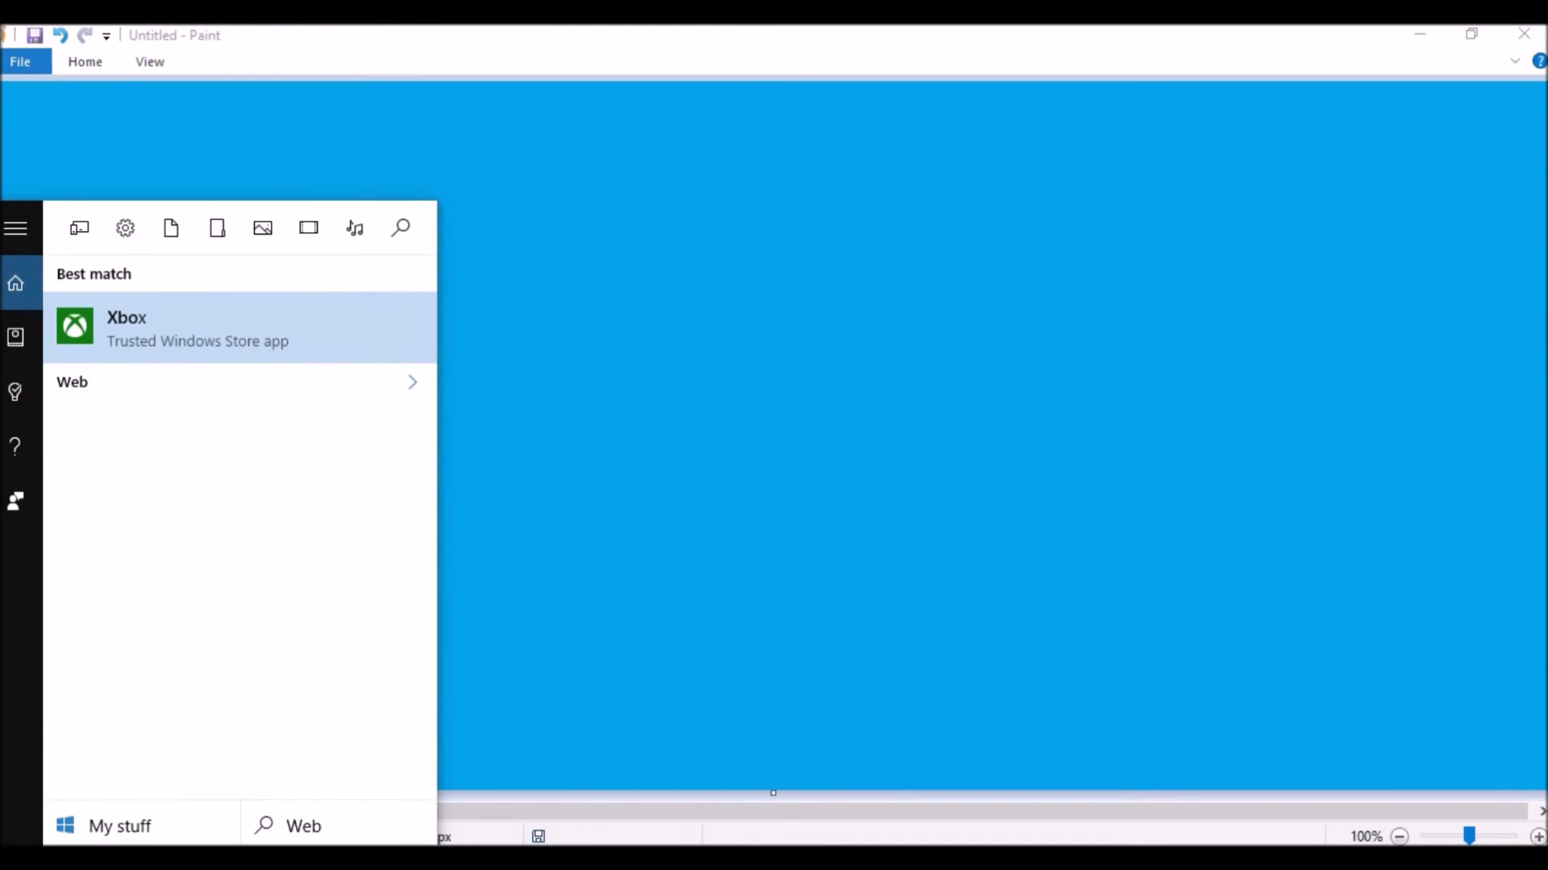
{"action": "left_click", "coordinate": [191, 358]}
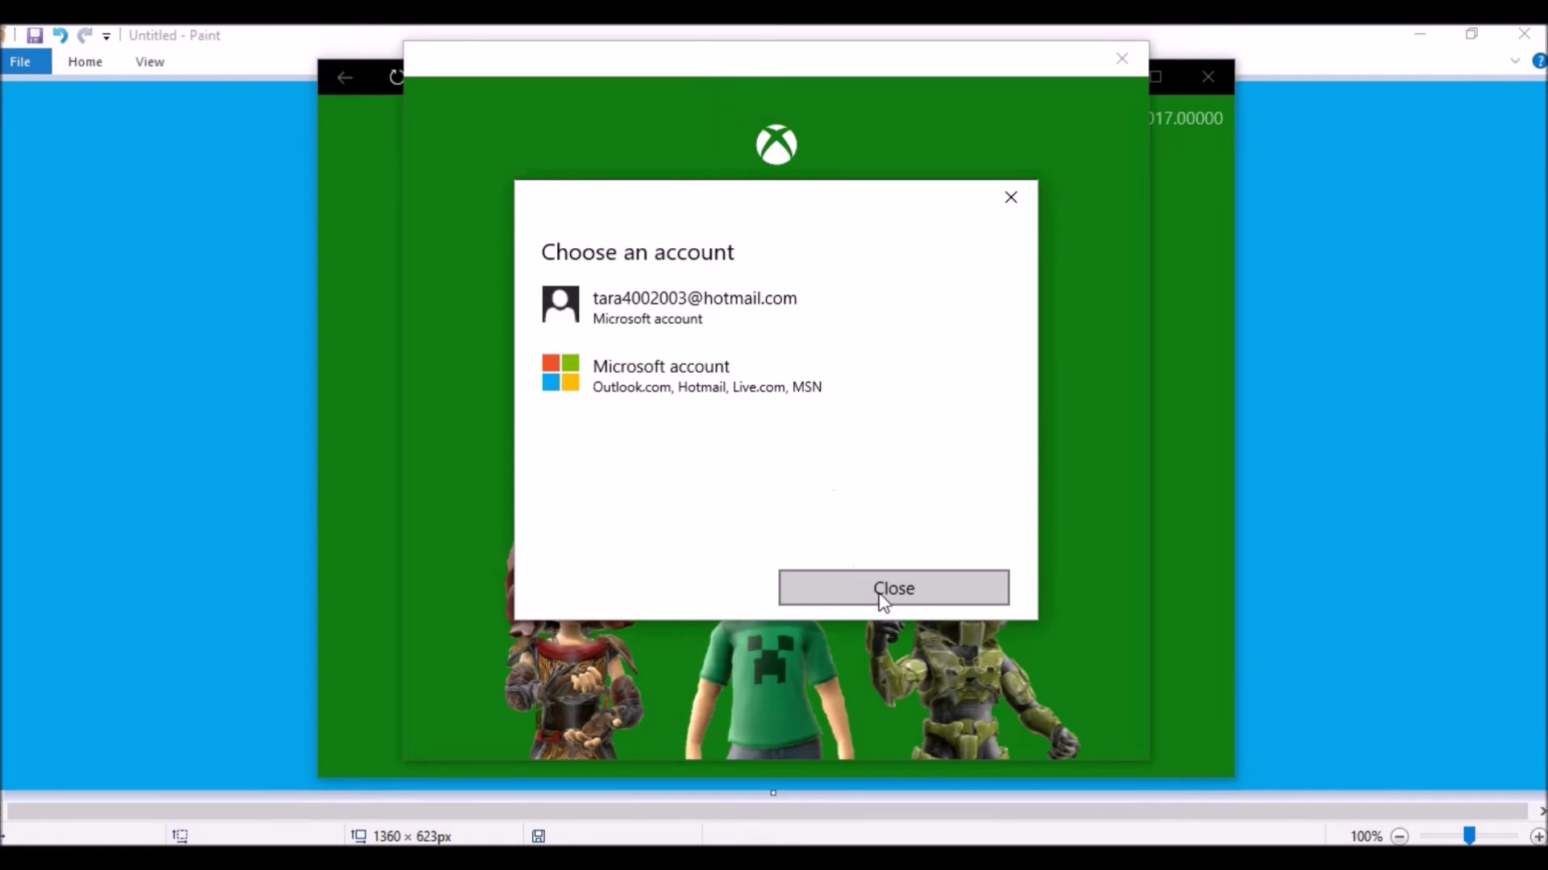
{"action": "left_click", "coordinate": [880, 594]}
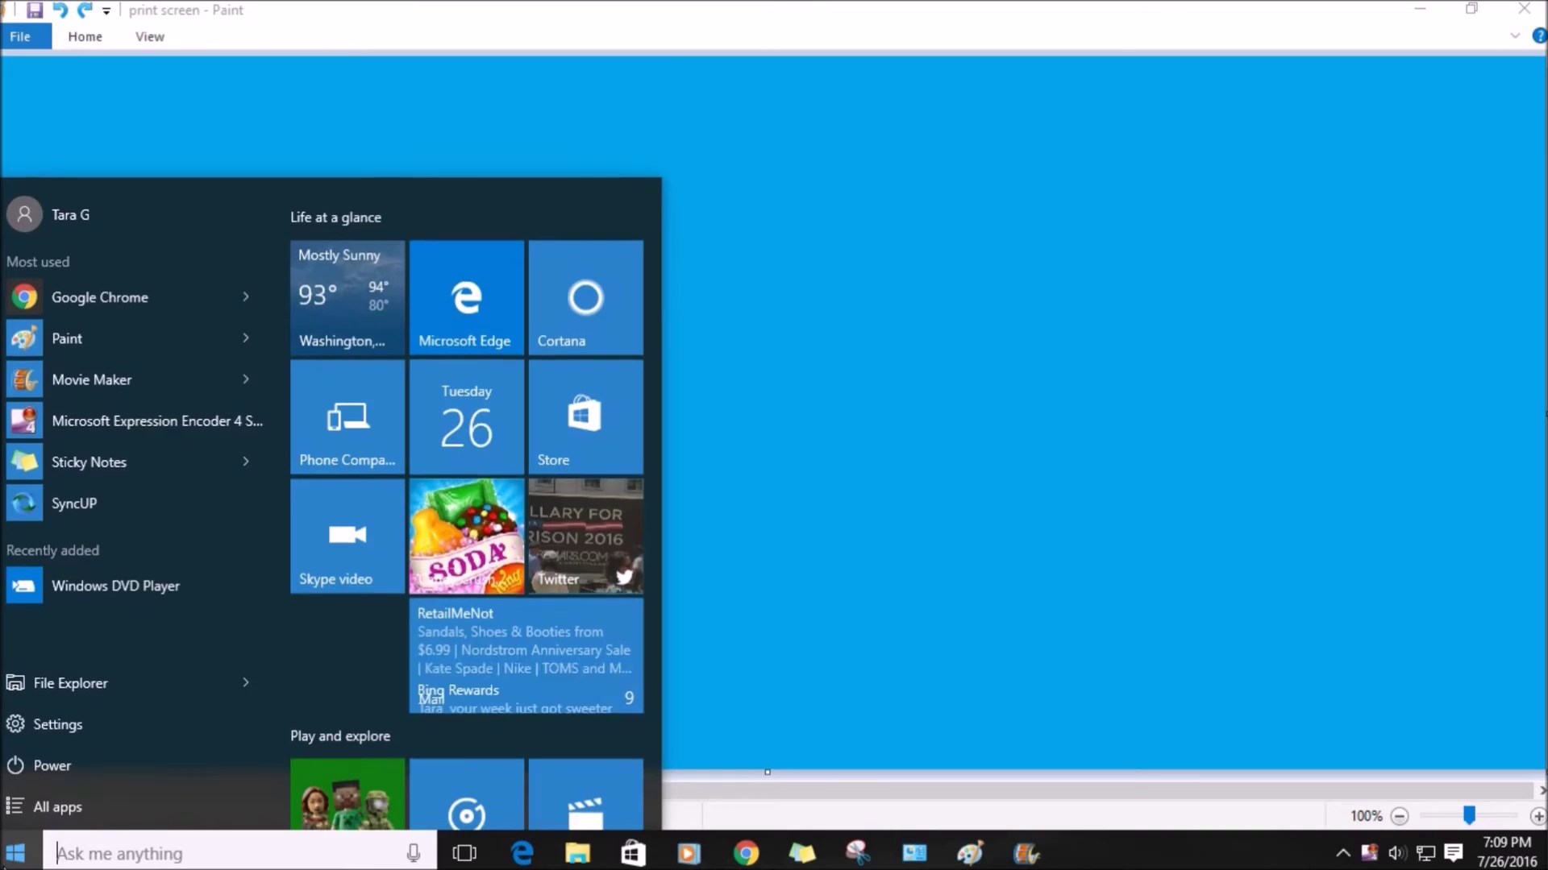
- Go to Settings > Update & security > Windows Defender and try Open Windows Defender
{"action": "left_click", "coordinate": [42, 725]}
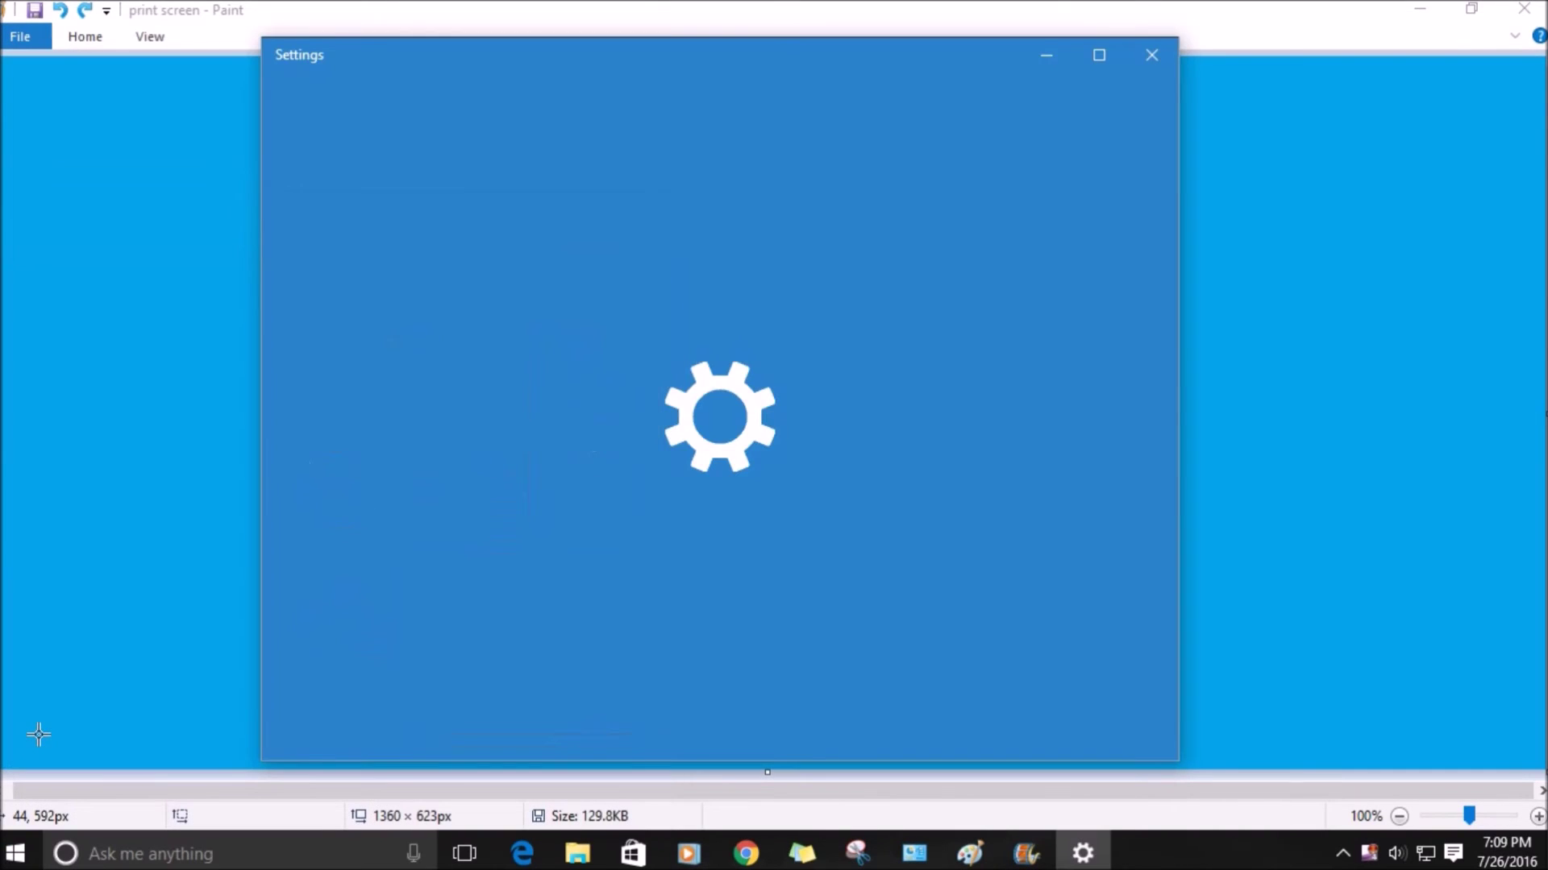
{"action": "left_click", "coordinate": [375, 689]}
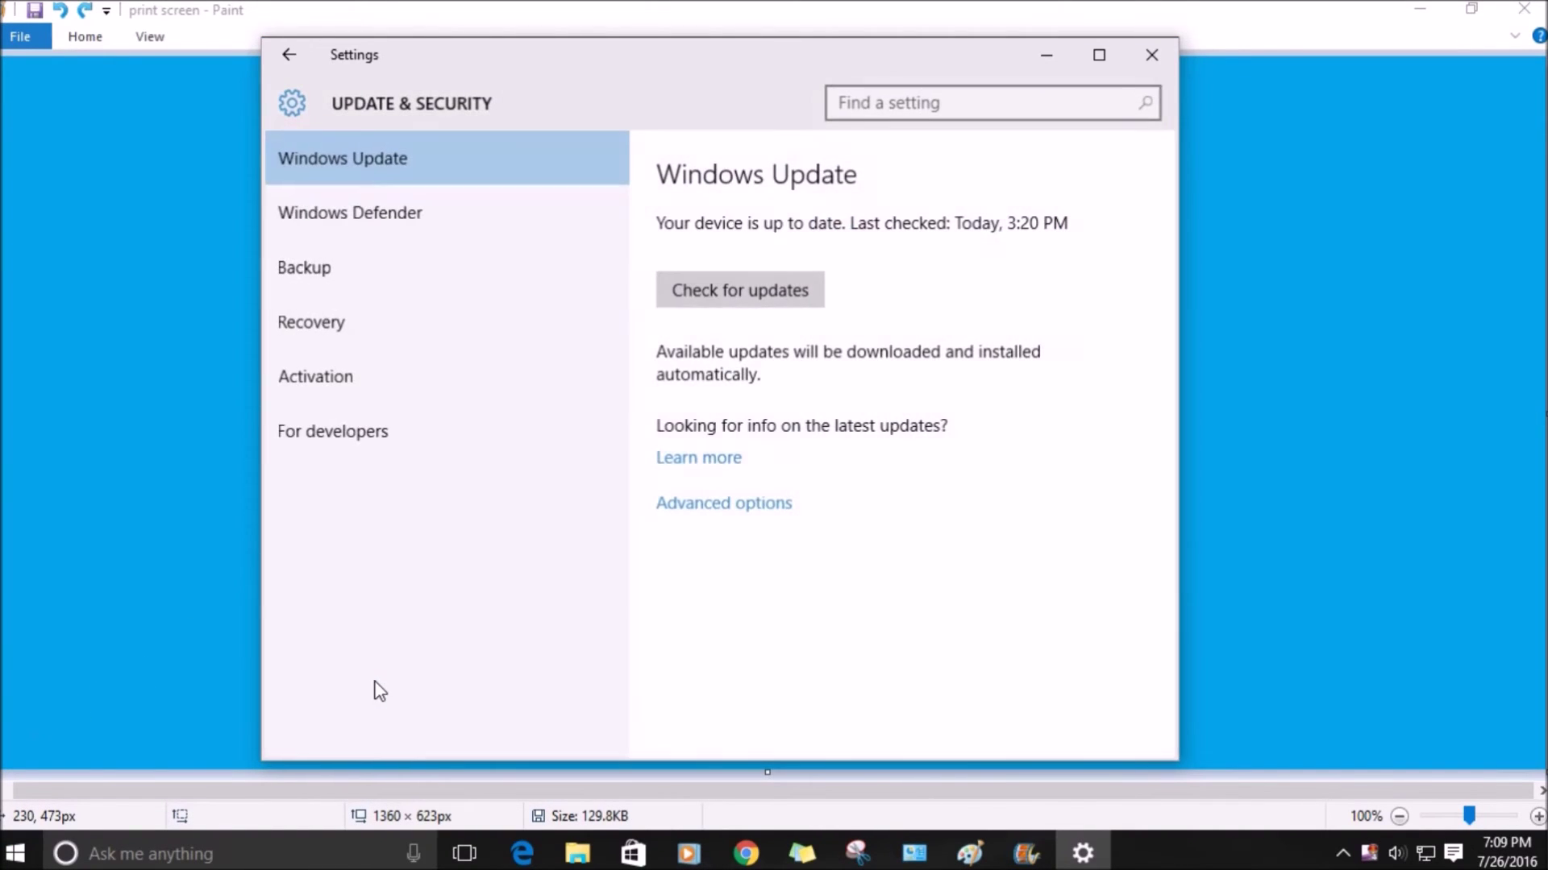
{"action": "left_click", "coordinate": [384, 210]}
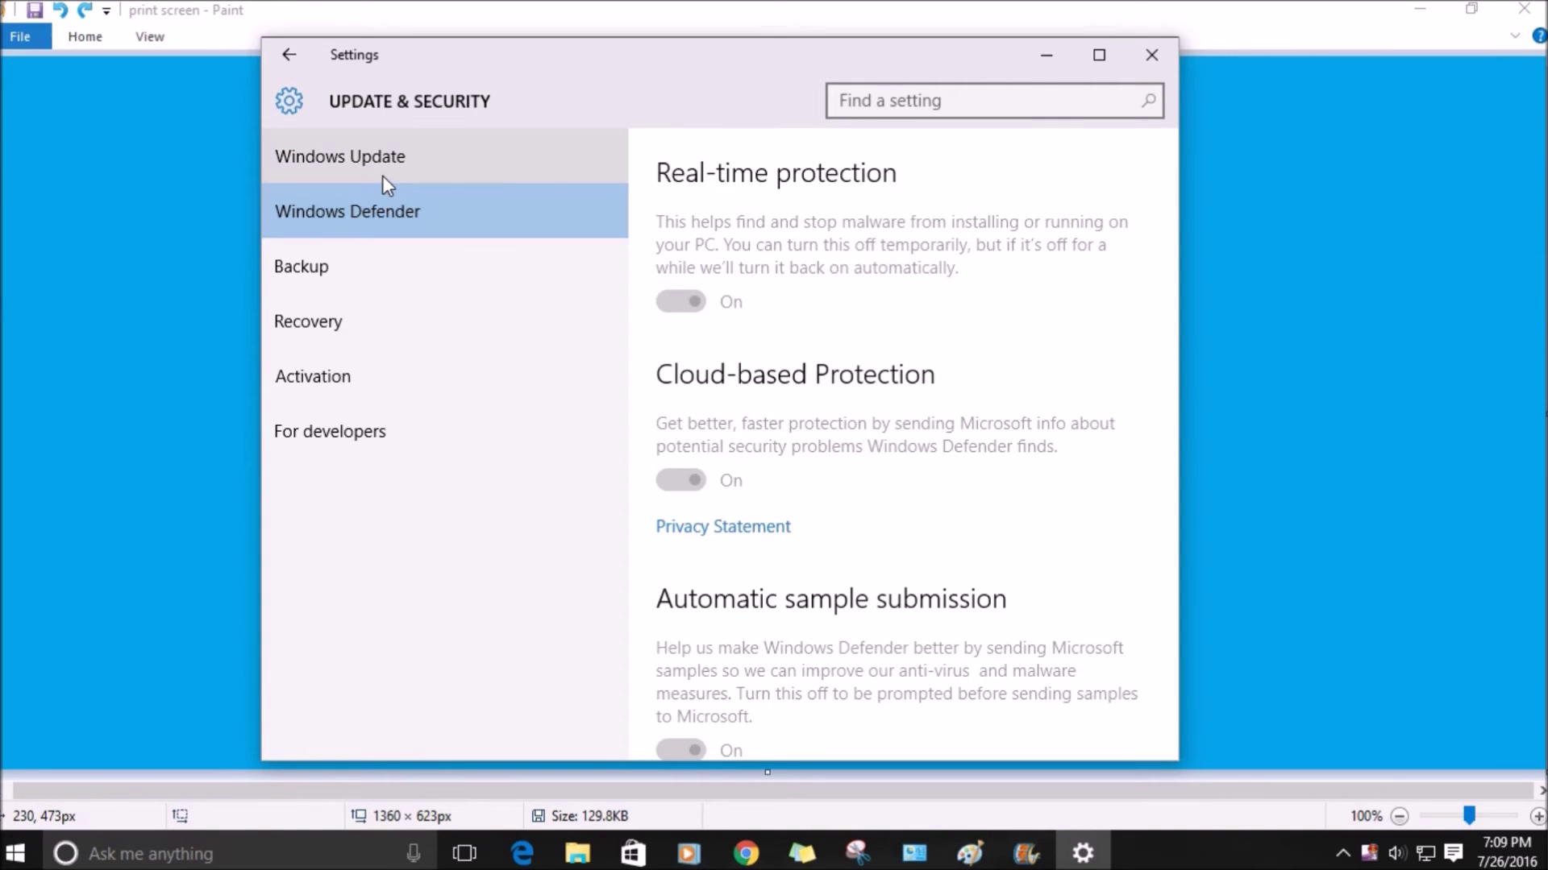
{"action": "scroll", "coordinate": [733, 217], "scroll_direction": "down", "scroll_amount": 4}
{"action": "scroll", "coordinate": [742, 229], "scroll_direction": "down", "scroll_amount": 5}
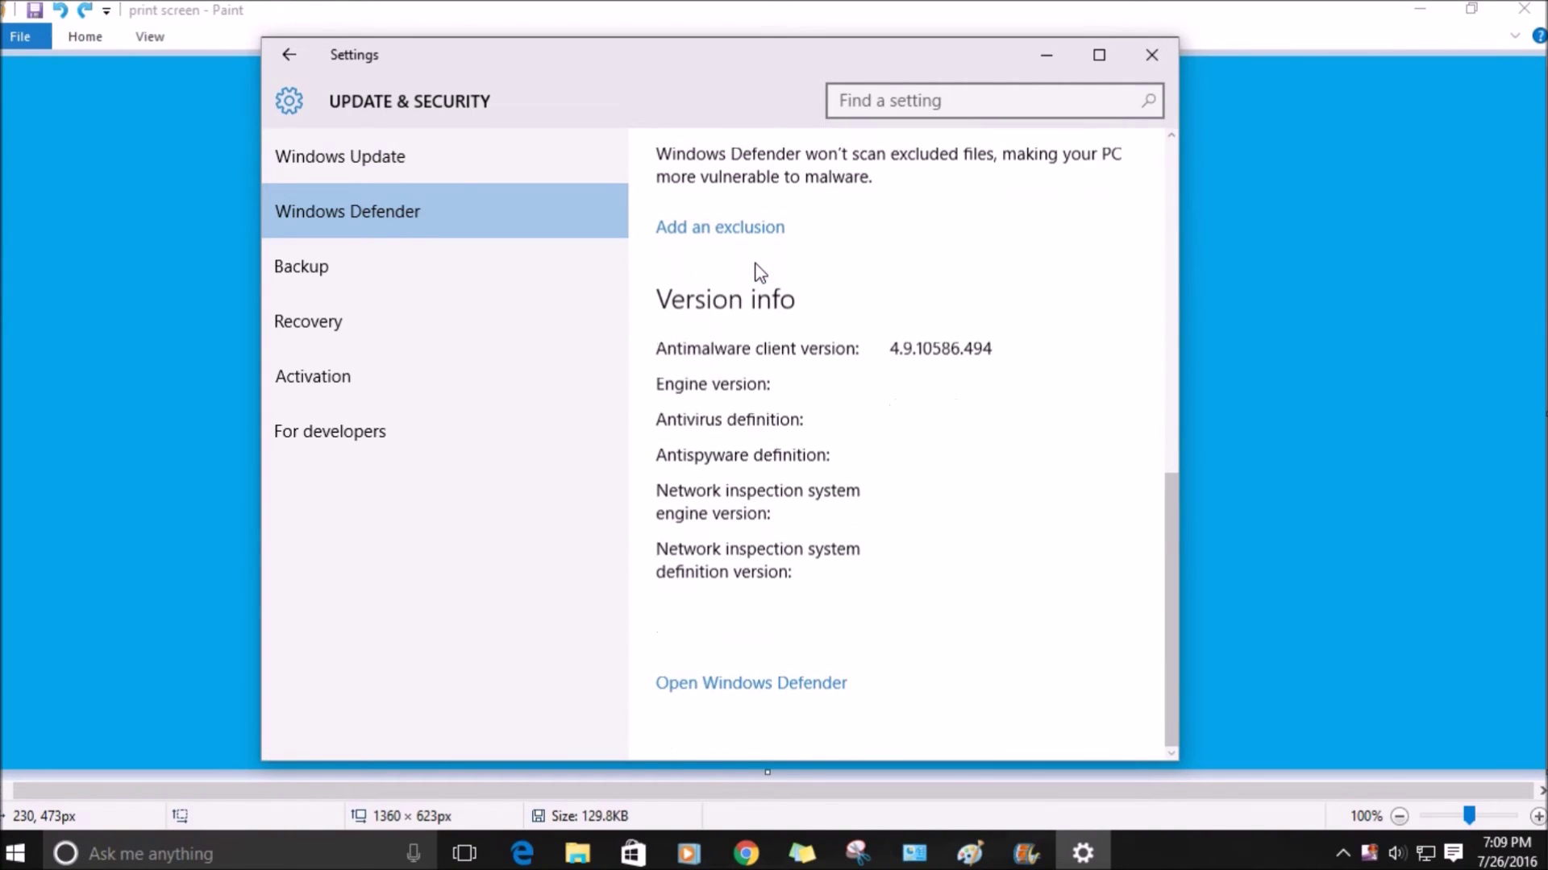
{"action": "left_click", "coordinate": [736, 682]}
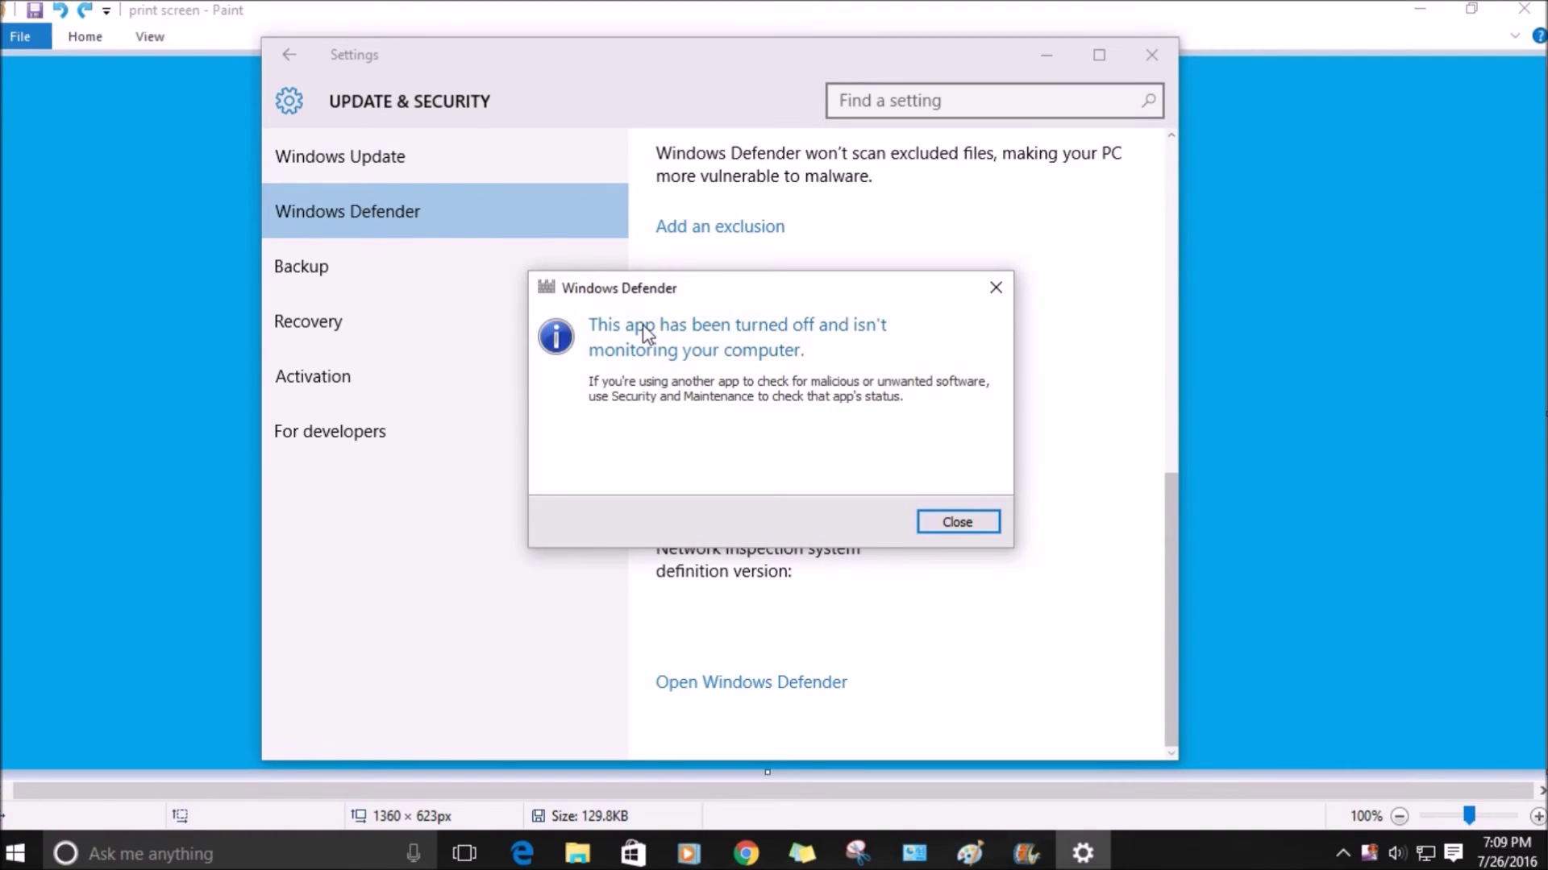
- Dismiss the turned-off notice and reopen Windows Defender to its Protected home page
{"action": "left_click", "coordinate": [941, 524]}
{"action": "left_click", "coordinate": [786, 685]}
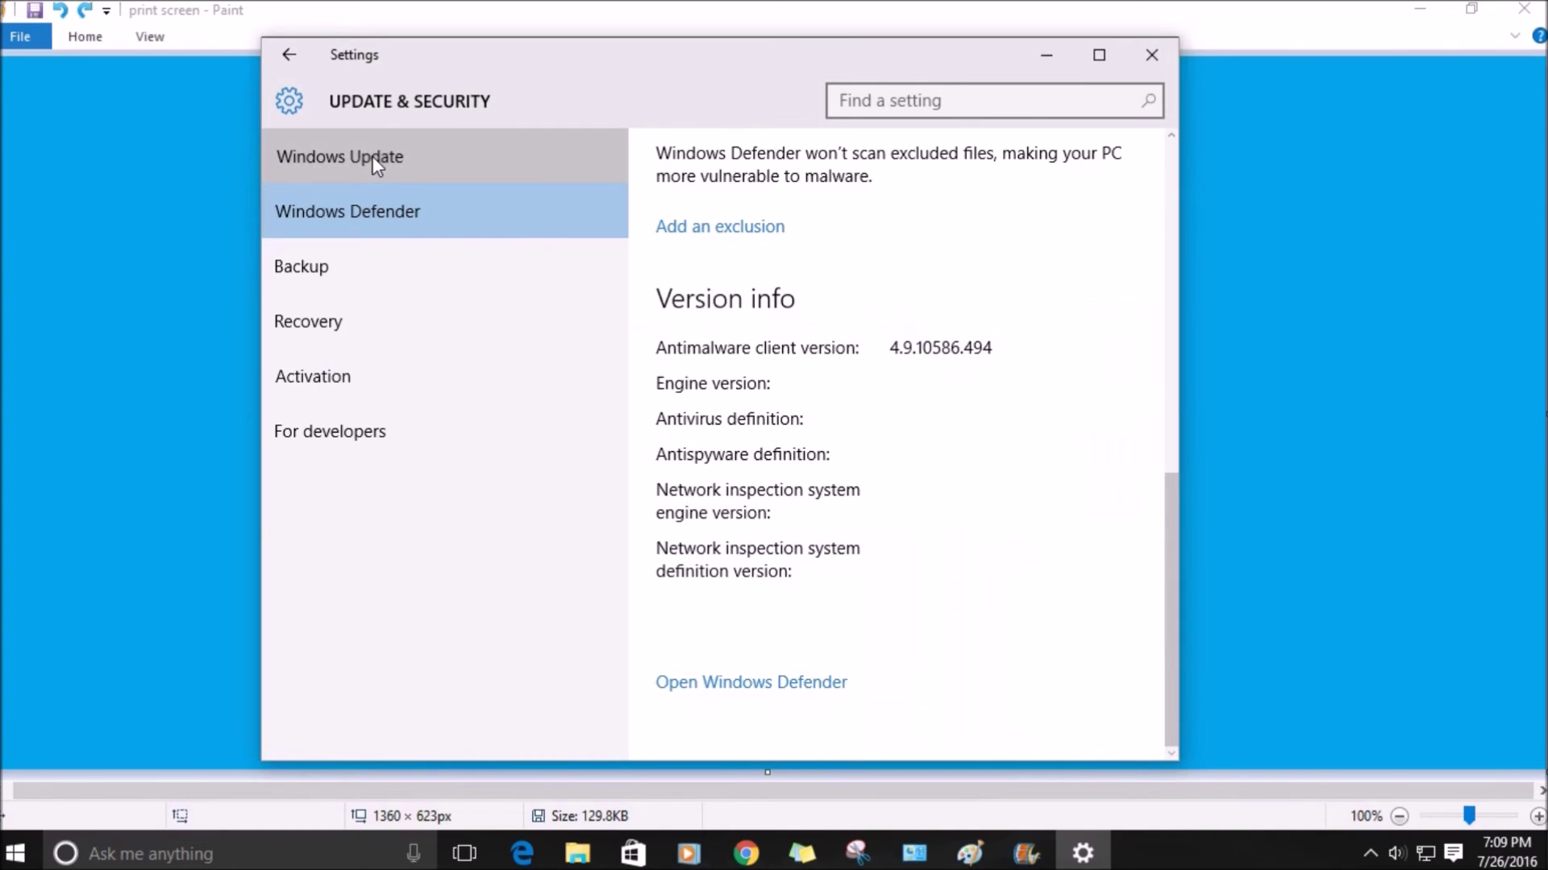
- Browse the Windows Update, Backup, Recovery, Activation and For developers pages, then close Settings
{"action": "left_click", "coordinate": [371, 156]}
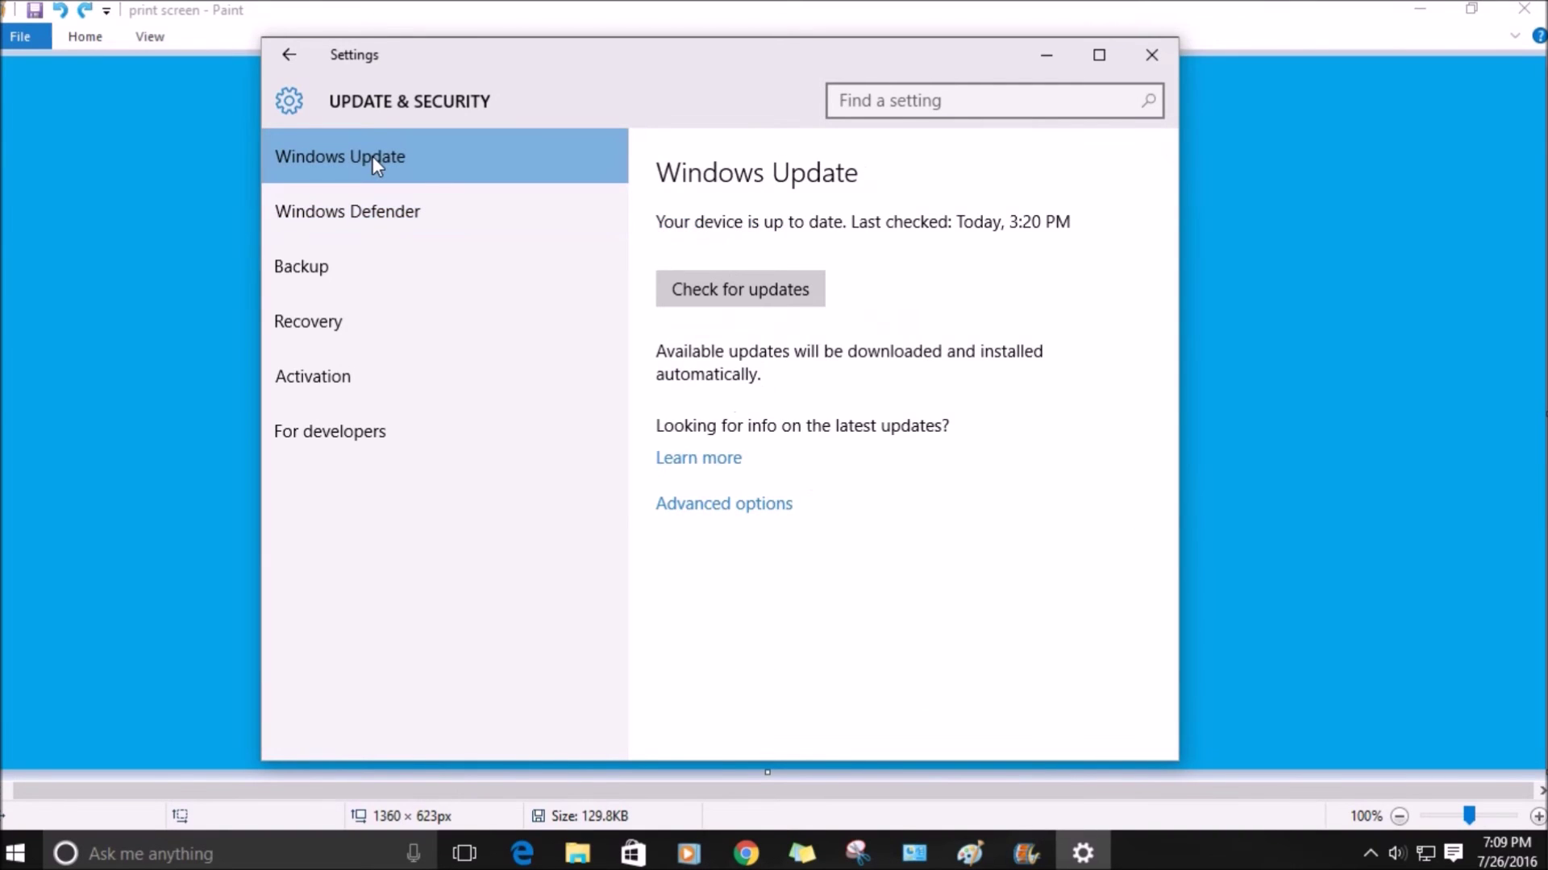
{"action": "left_click", "coordinate": [317, 286]}
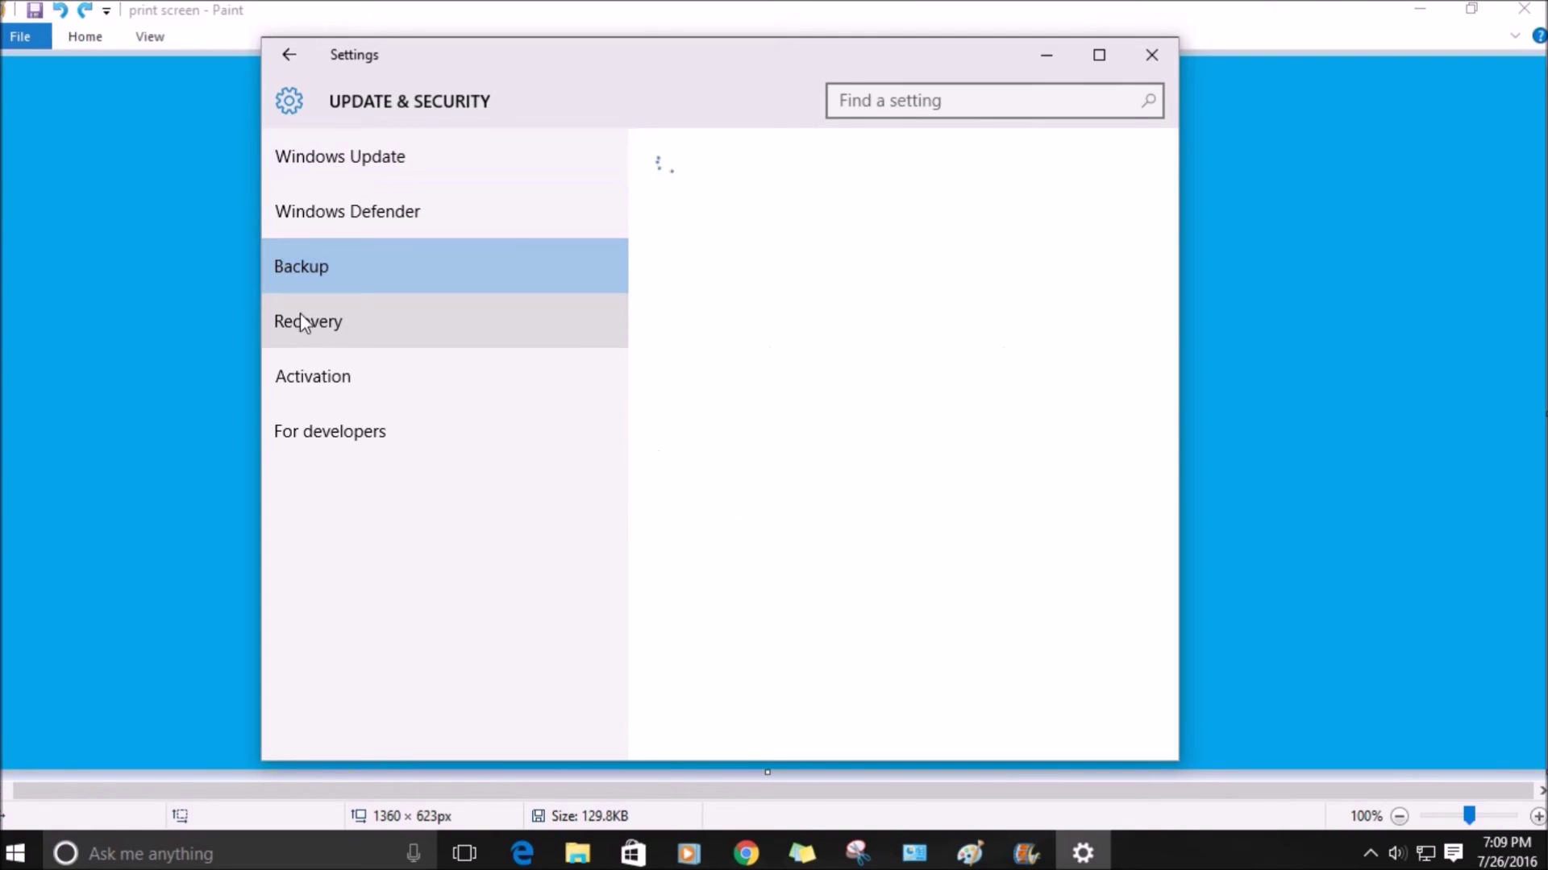
{"action": "left_click", "coordinate": [305, 339]}
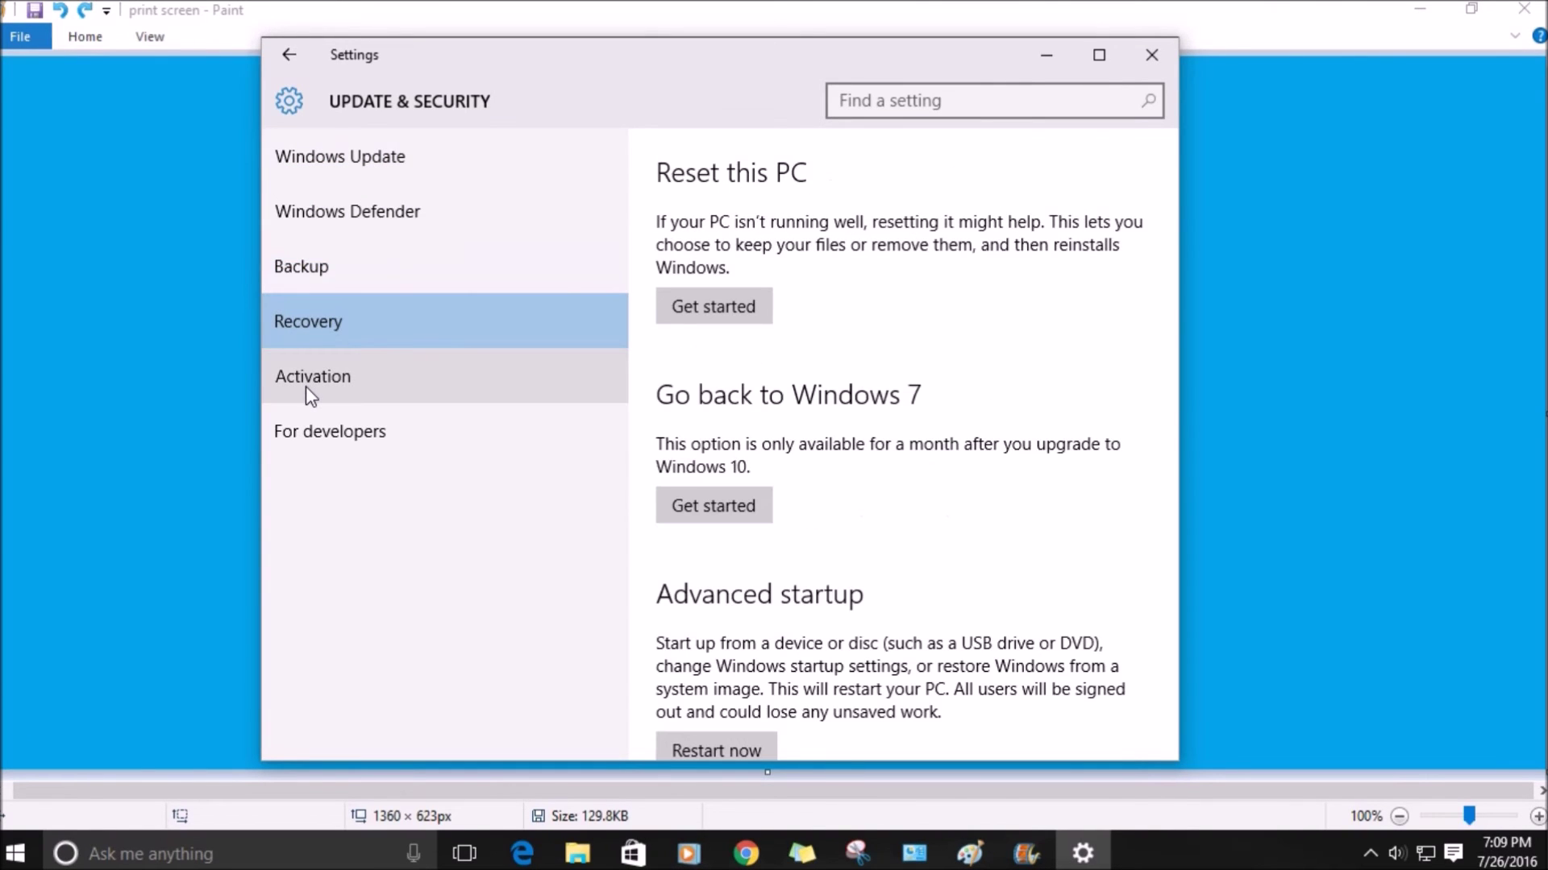
{"action": "scroll", "coordinate": [960, 421], "scroll_direction": "down", "scroll_amount": 2}
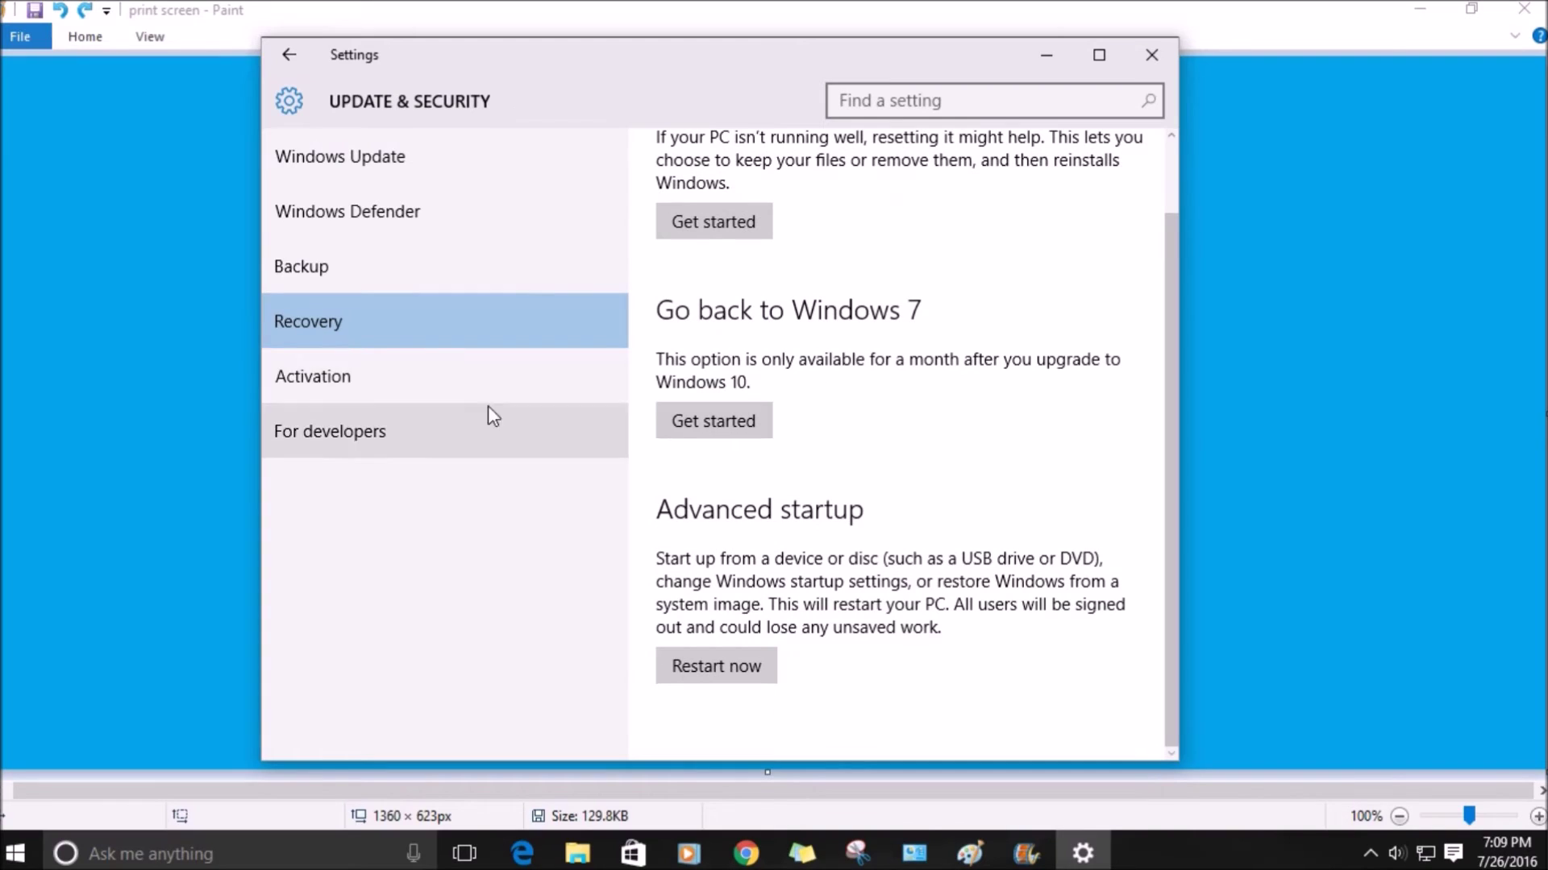
{"action": "left_click", "coordinate": [326, 385]}
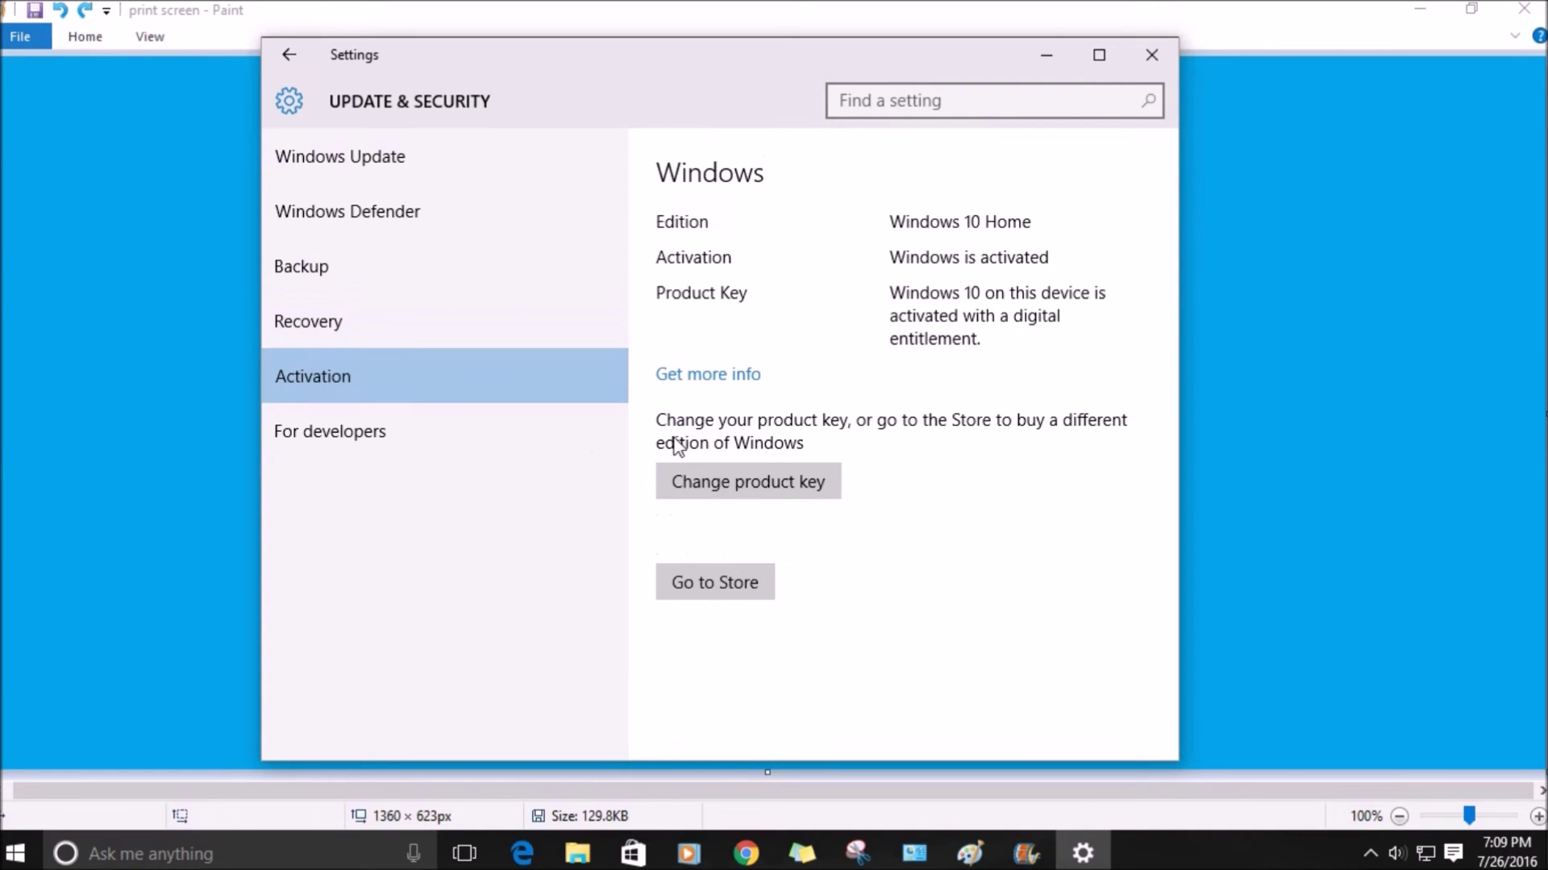
{"action": "left_click", "coordinate": [363, 441]}
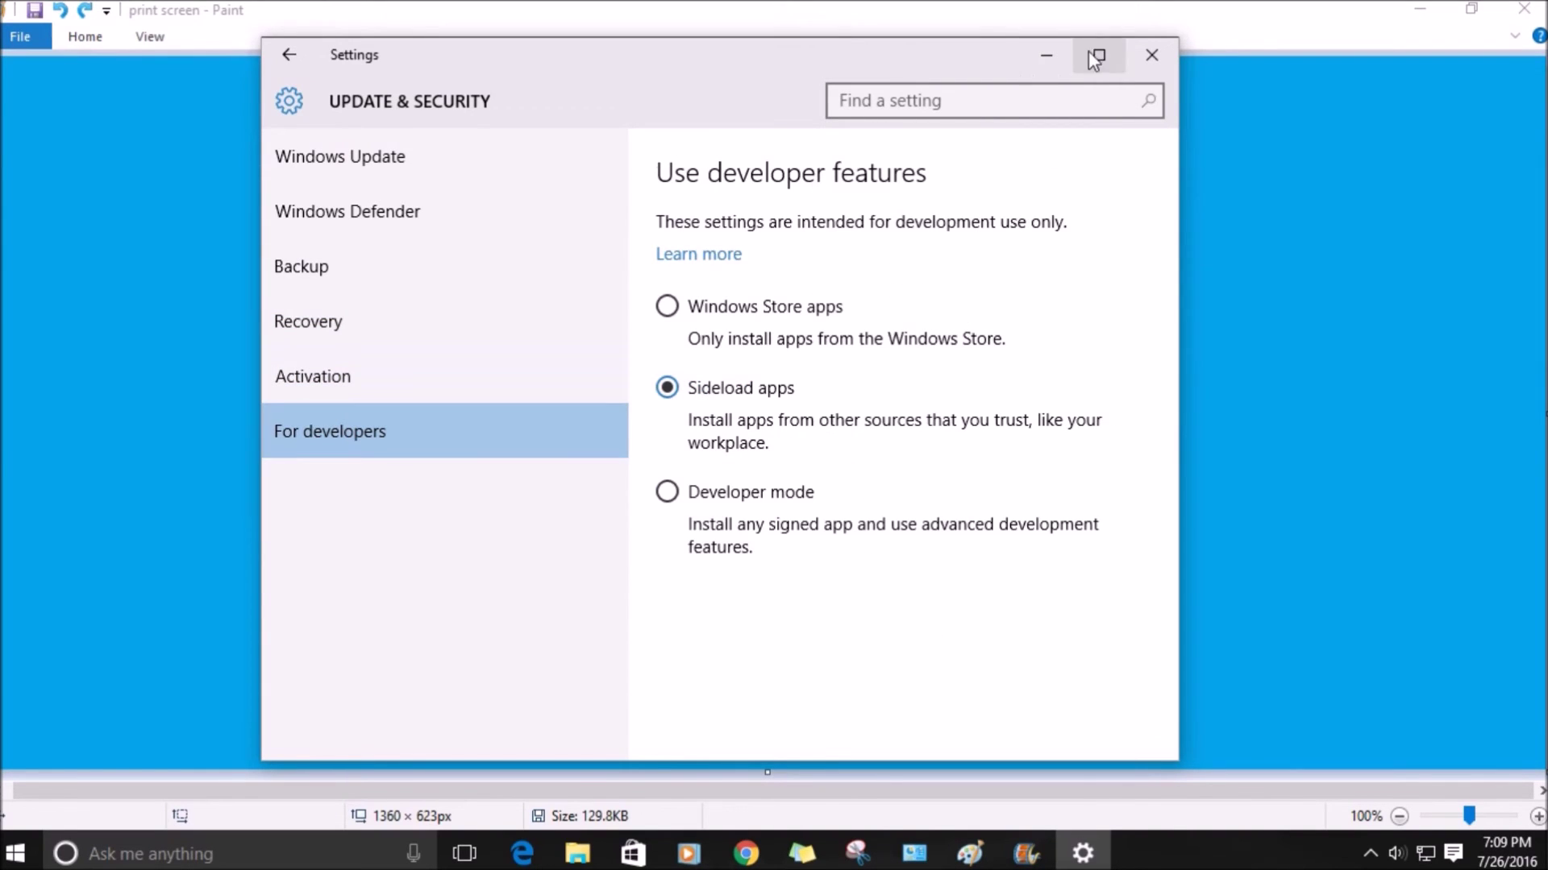
{"action": "left_click", "coordinate": [1151, 56]}
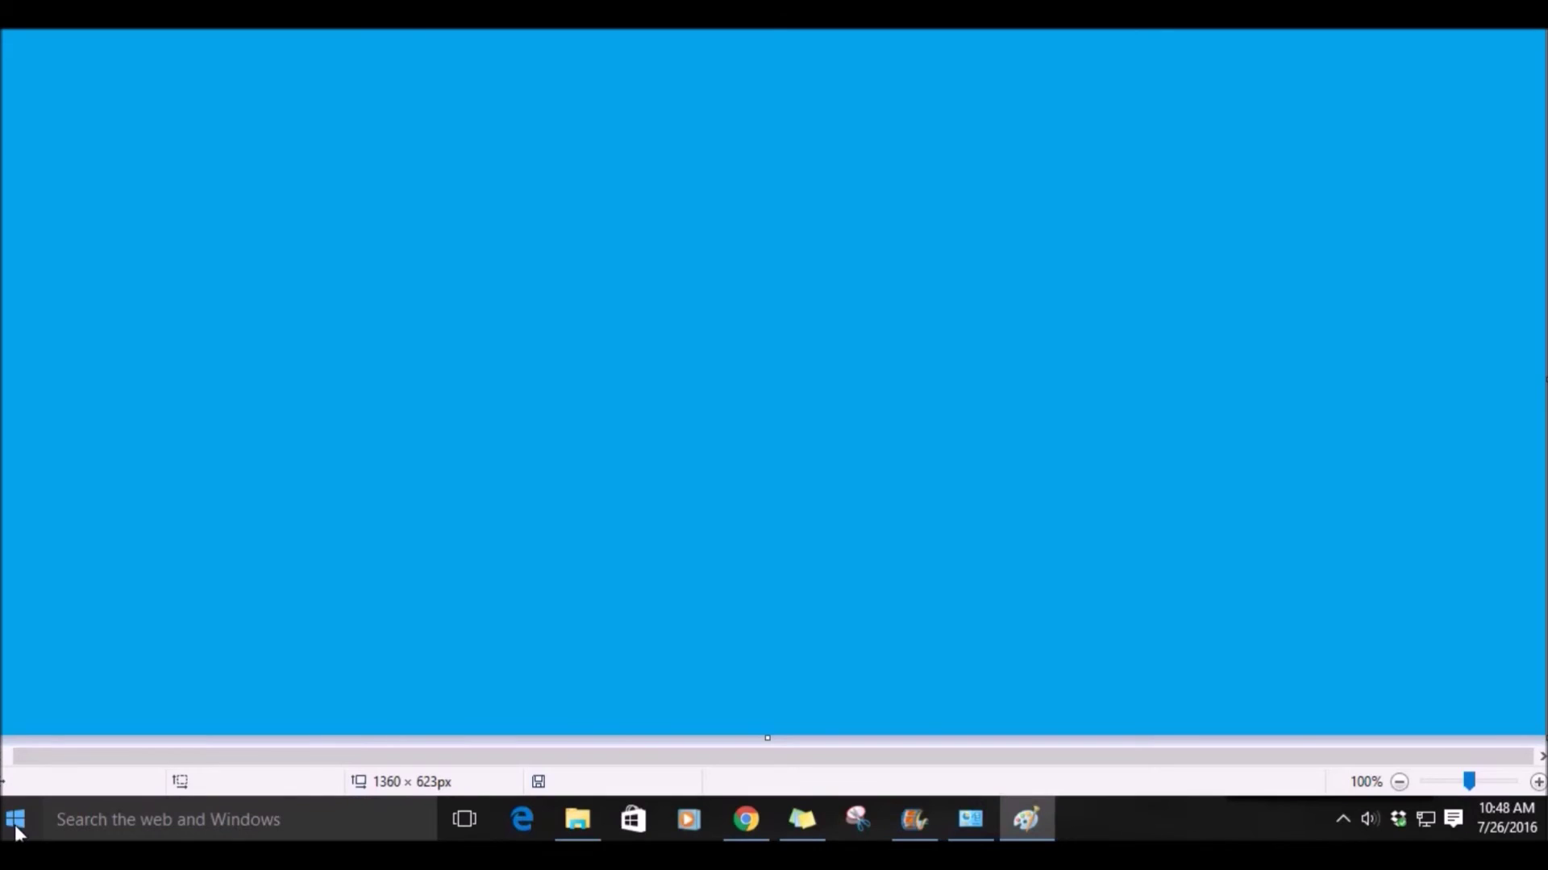
- Open the Start menu to show the Most used list and live tiles
{"action": "left_click", "coordinate": [17, 826]}
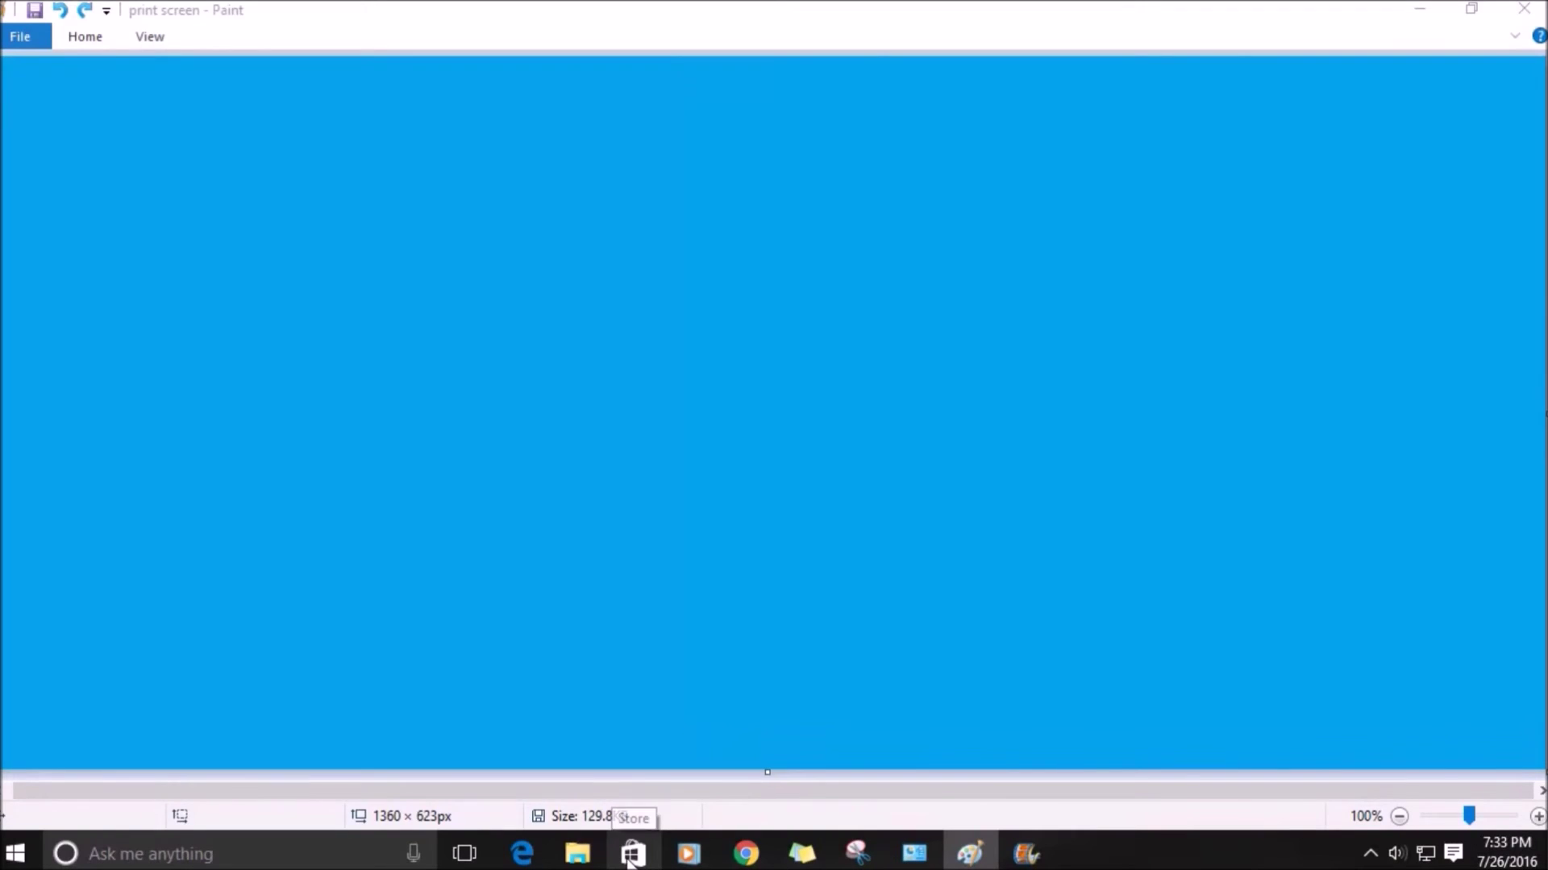
- Launch the Store from the taskbar and scroll through its Home page sections and back up
{"action": "left_click", "coordinate": [631, 856]}
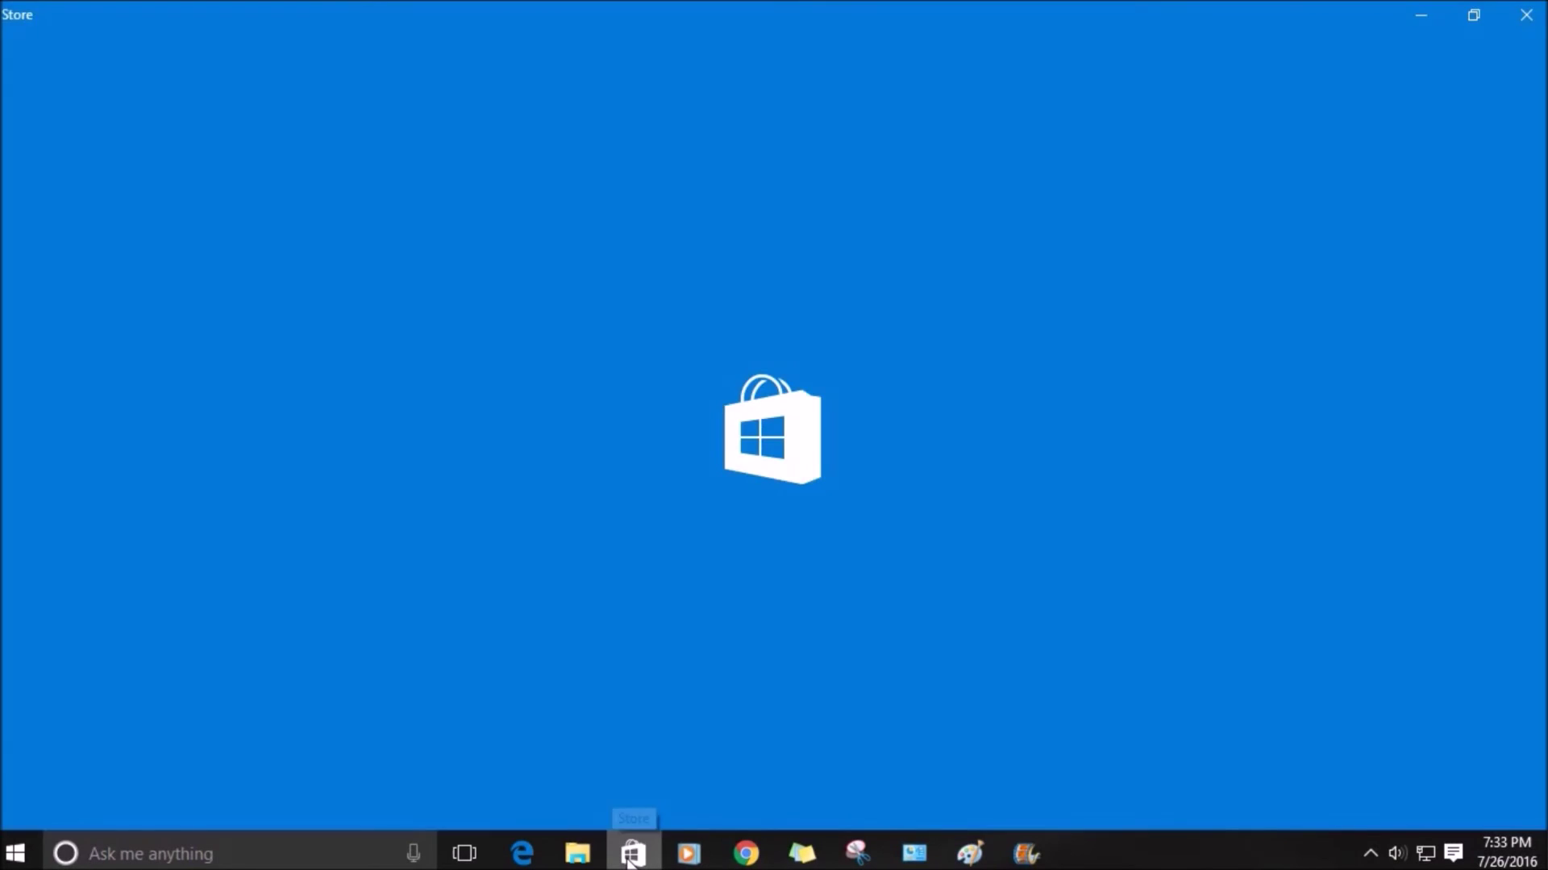
{"action": "scroll", "coordinate": [558, 601], "scroll_direction": "down", "scroll_amount": 5}
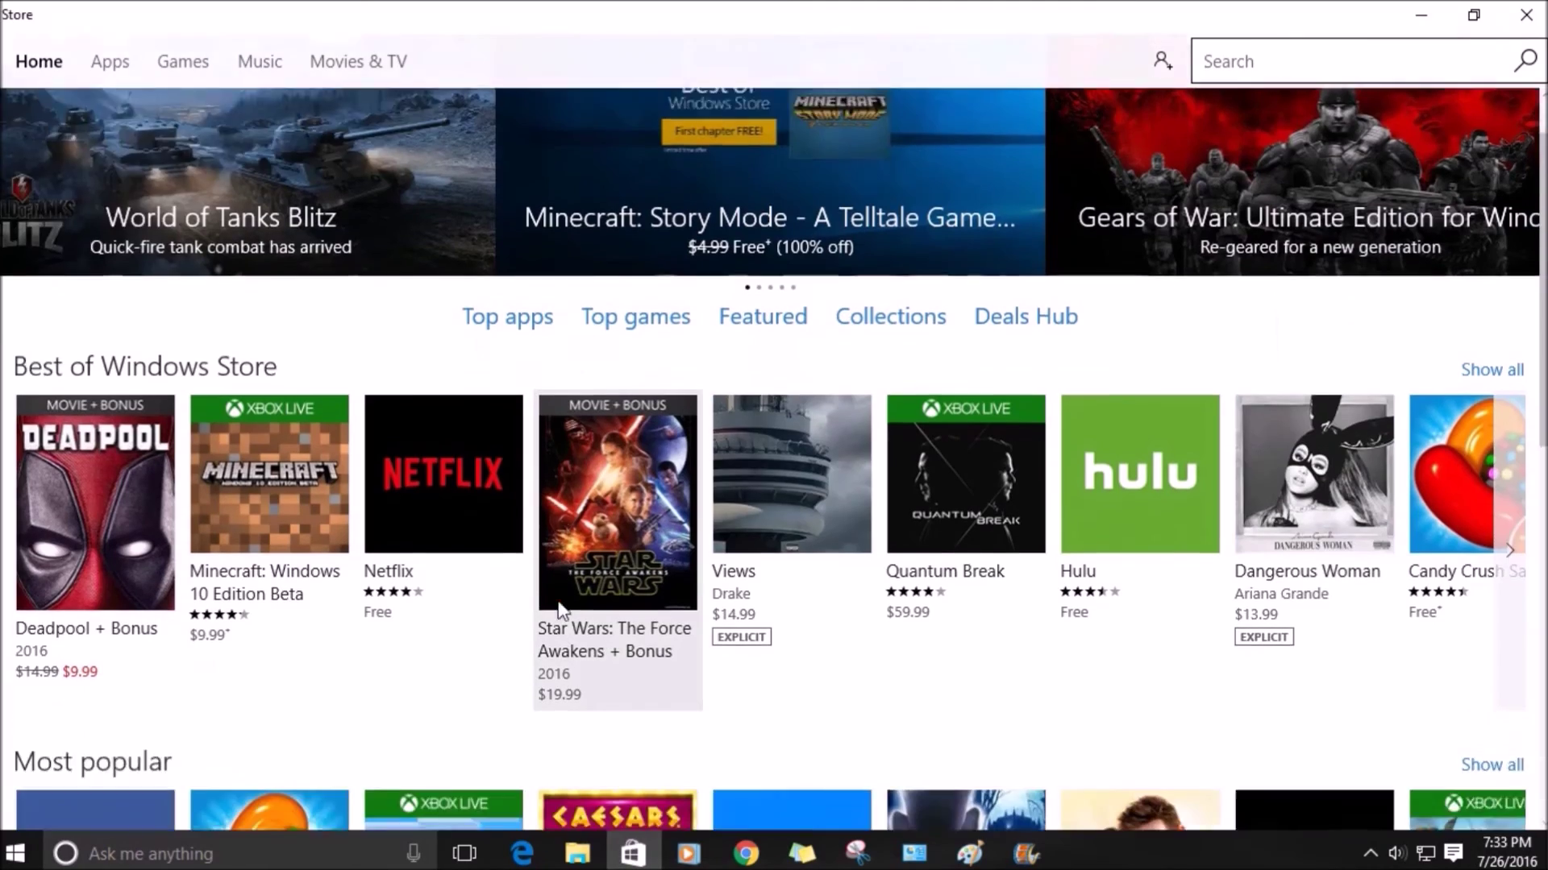
{"action": "scroll", "coordinate": [557, 601], "scroll_direction": "down", "scroll_amount": 10}
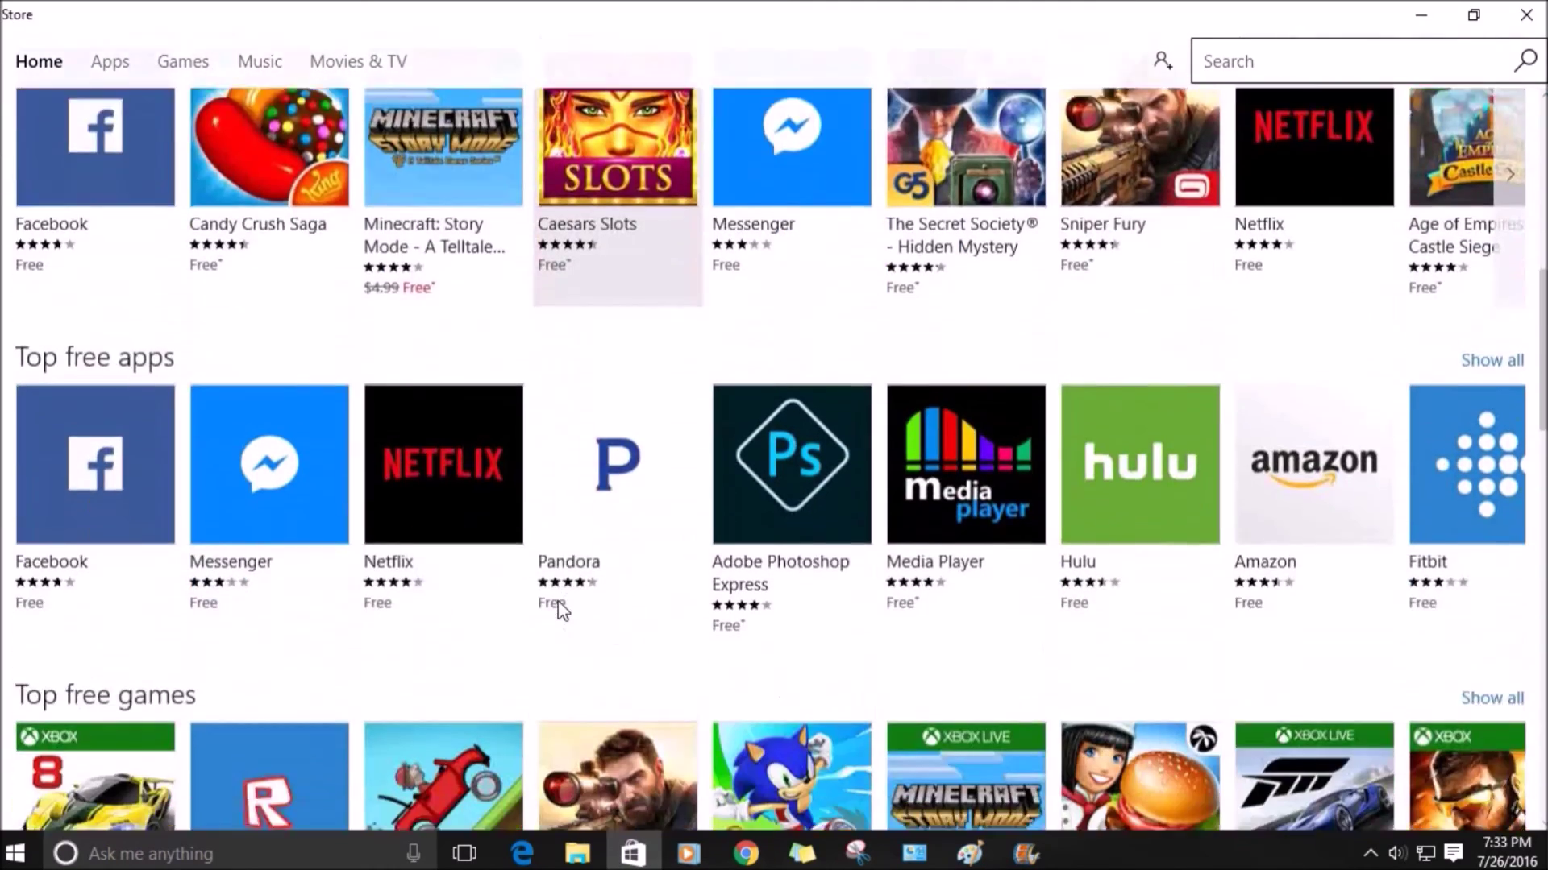
{"action": "scroll", "coordinate": [561, 610], "scroll_direction": "down", "scroll_amount": 8}
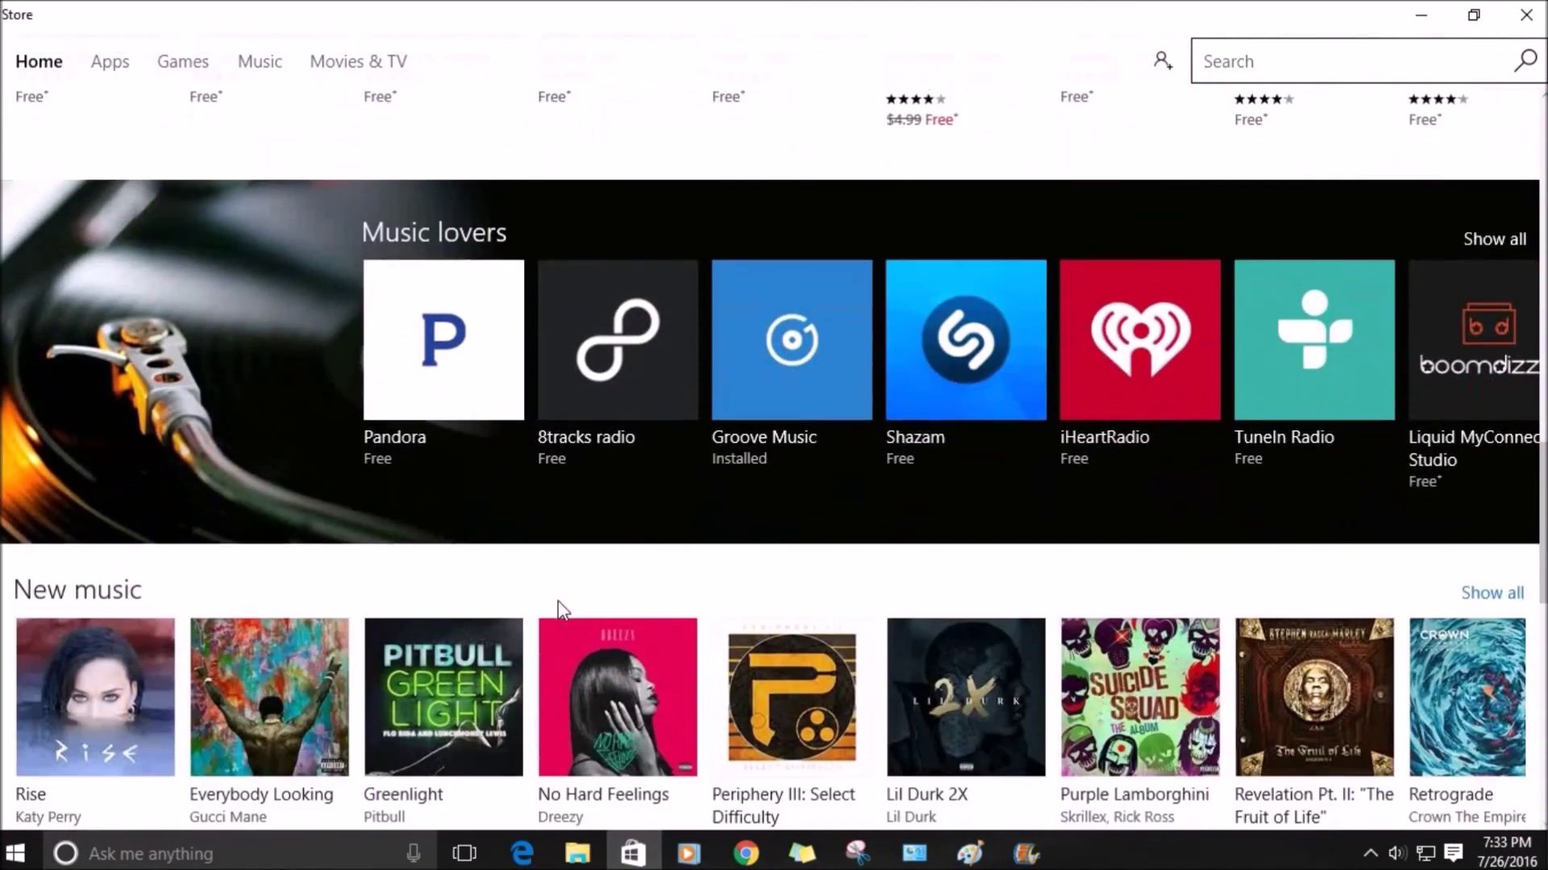
{"action": "scroll", "coordinate": [562, 610], "scroll_direction": "down", "scroll_amount": 4}
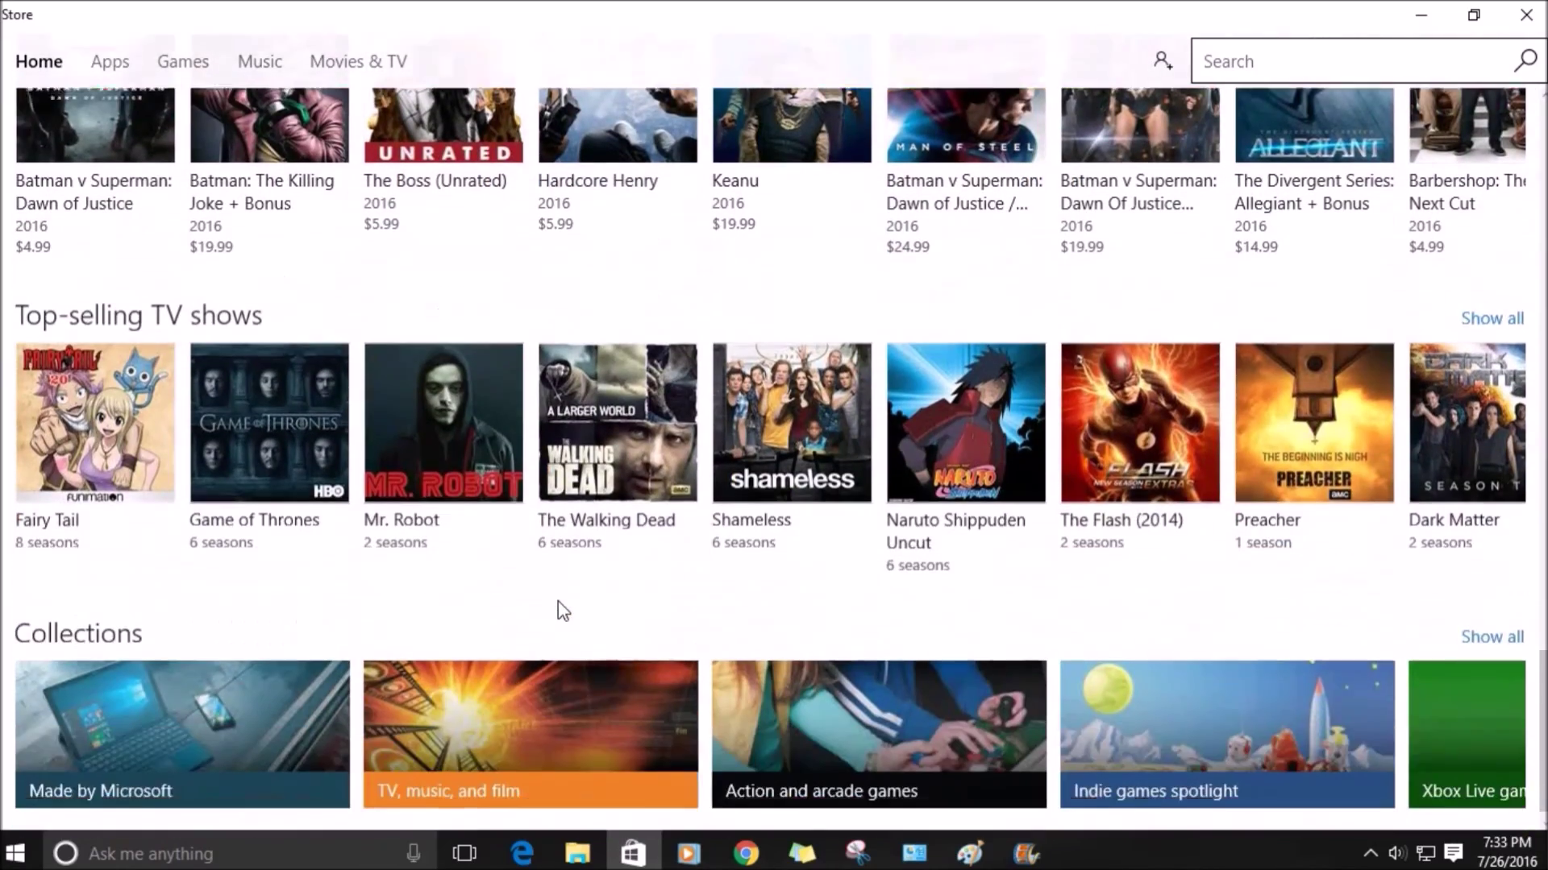
{"action": "scroll", "coordinate": [562, 610], "scroll_direction": "up", "scroll_amount": 20}
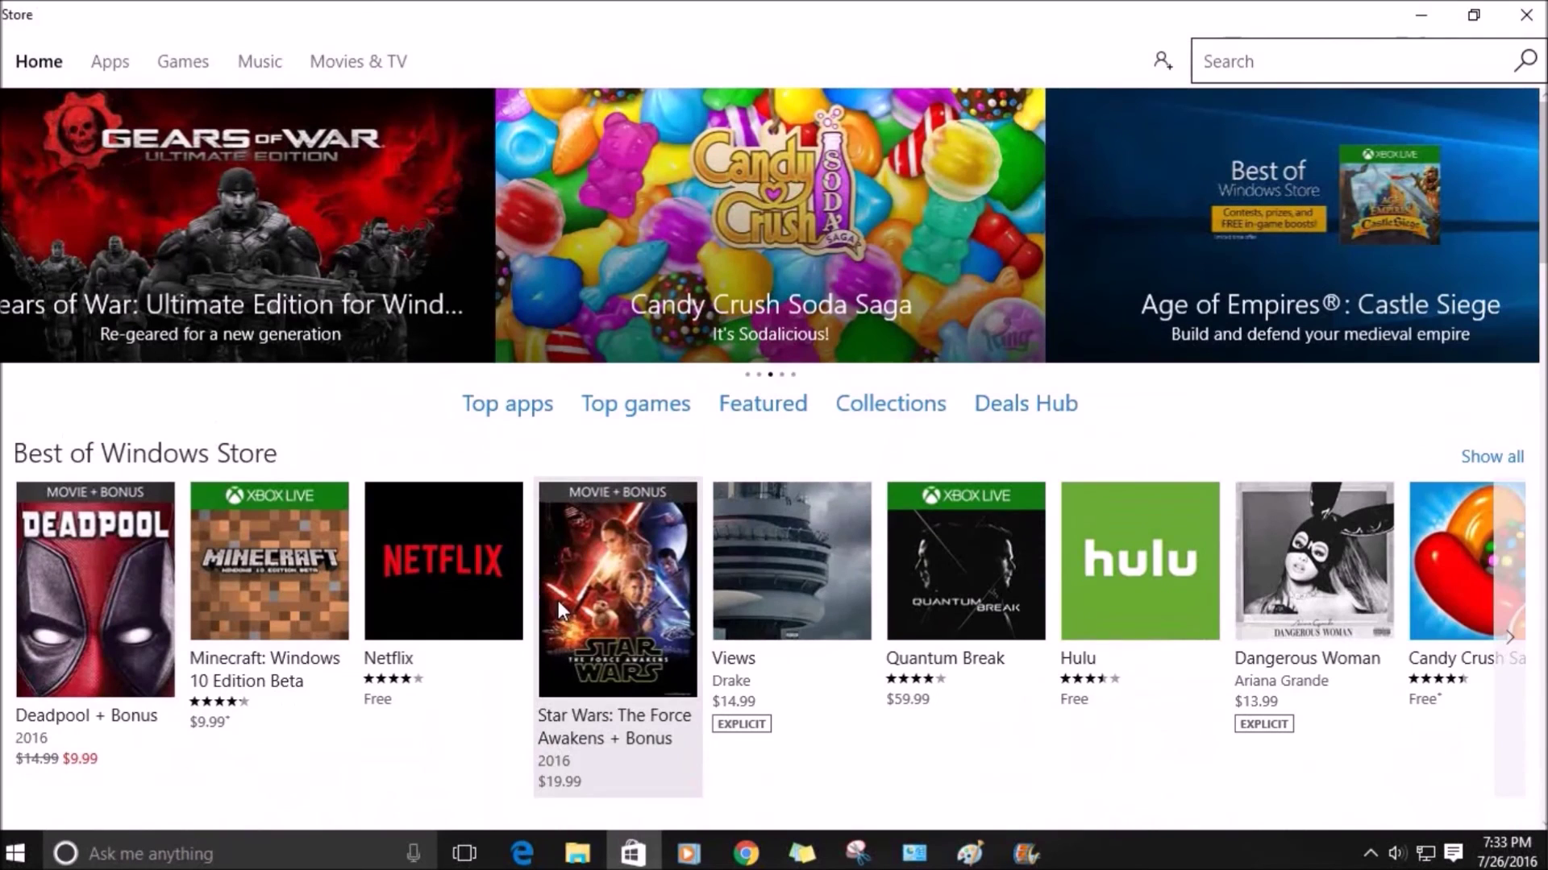
- Open Top games and view the Top paid and Best-rated charts
{"action": "left_click", "coordinate": [655, 407]}
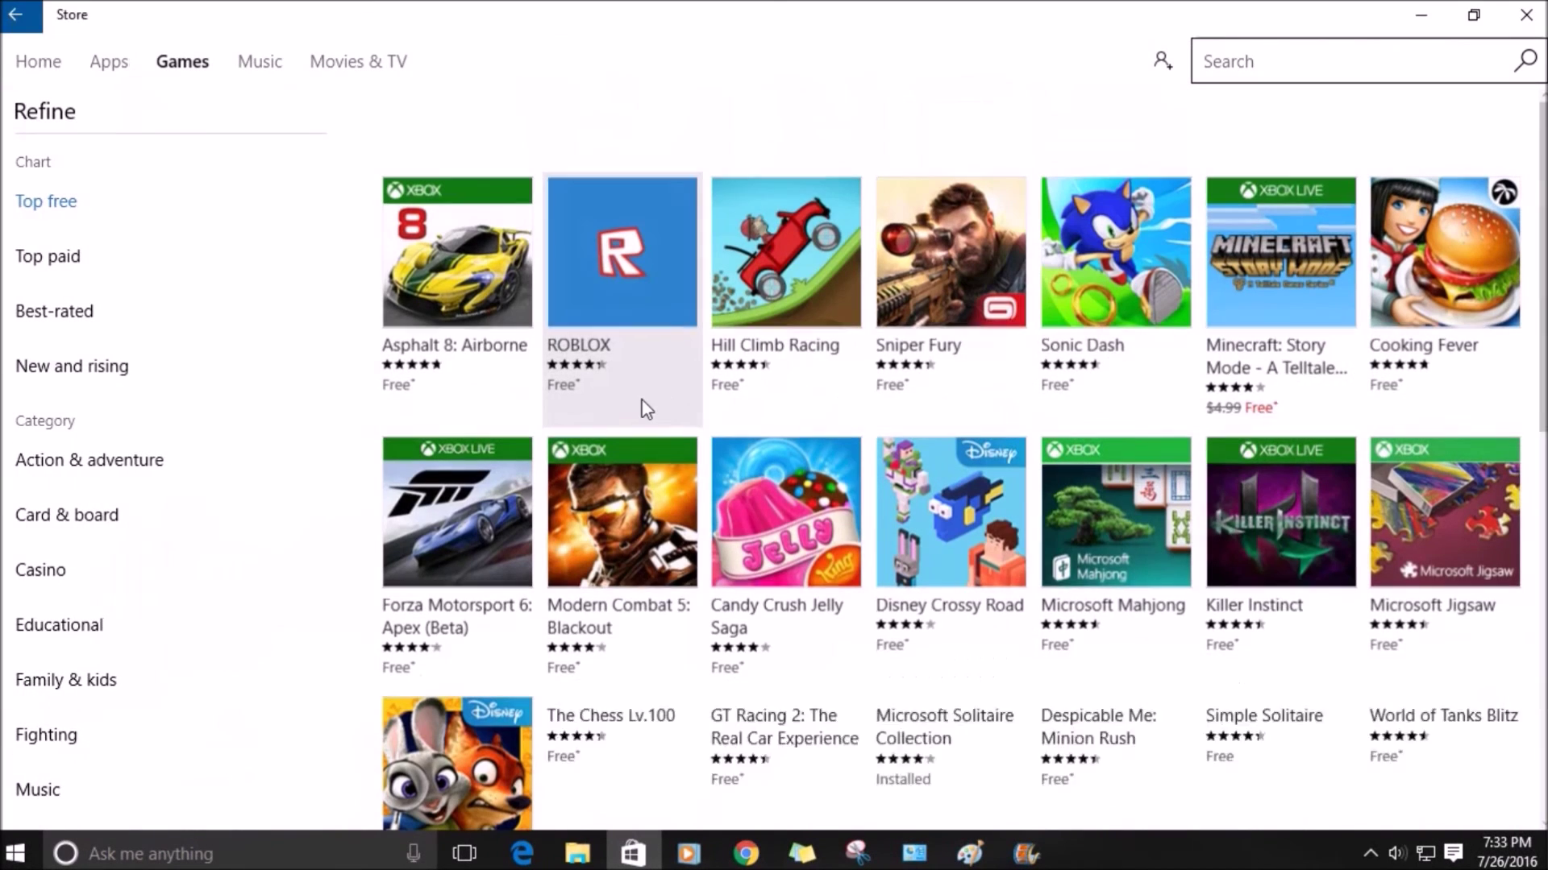
{"action": "left_click", "coordinate": [63, 272]}
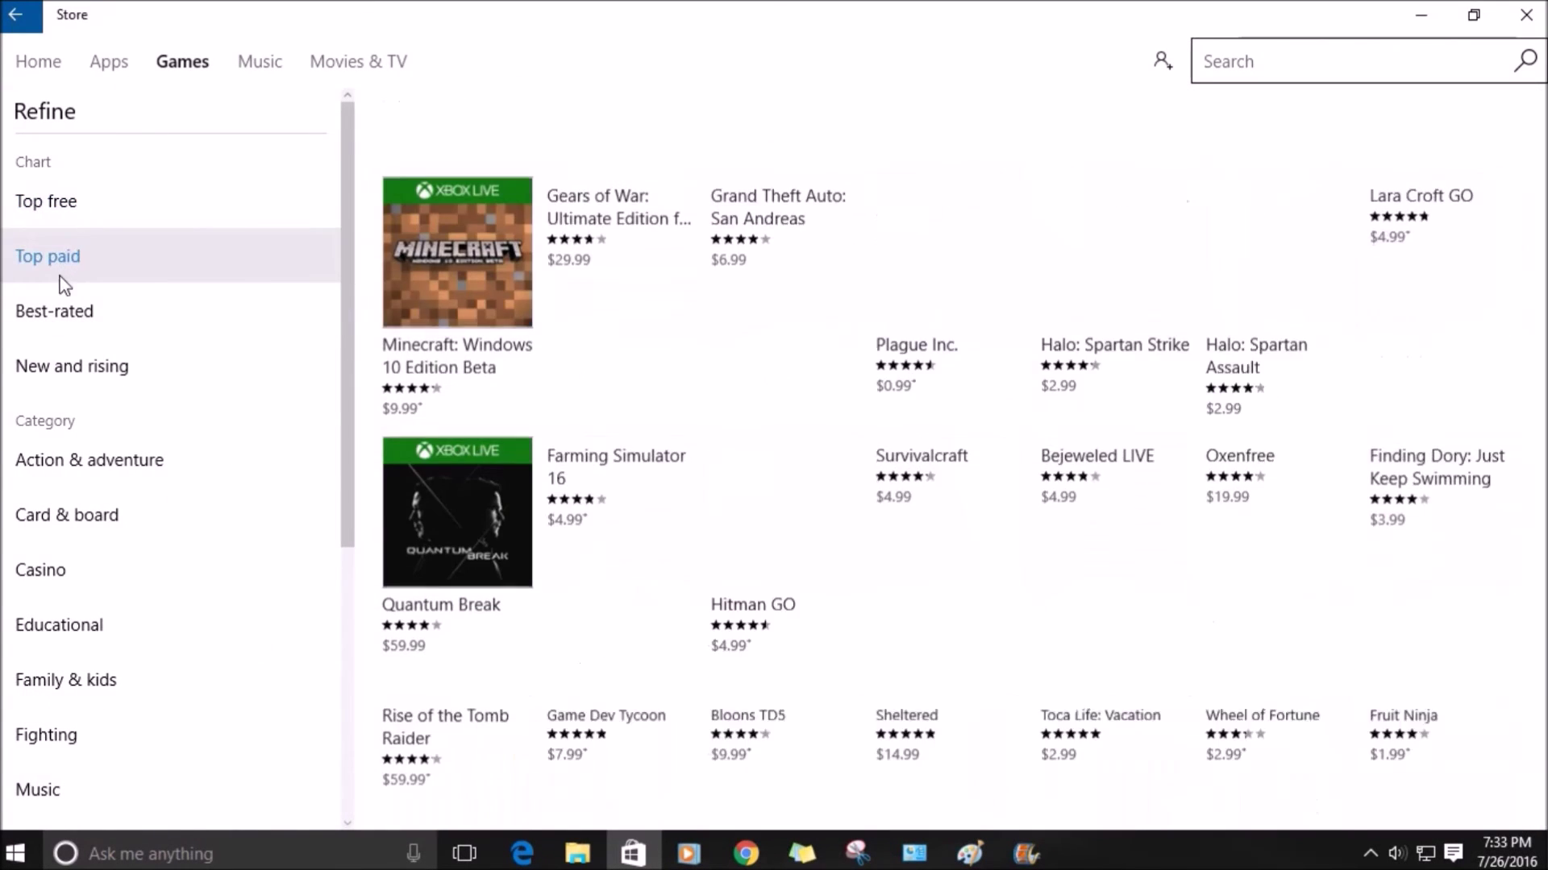
{"action": "left_click", "coordinate": [64, 315]}
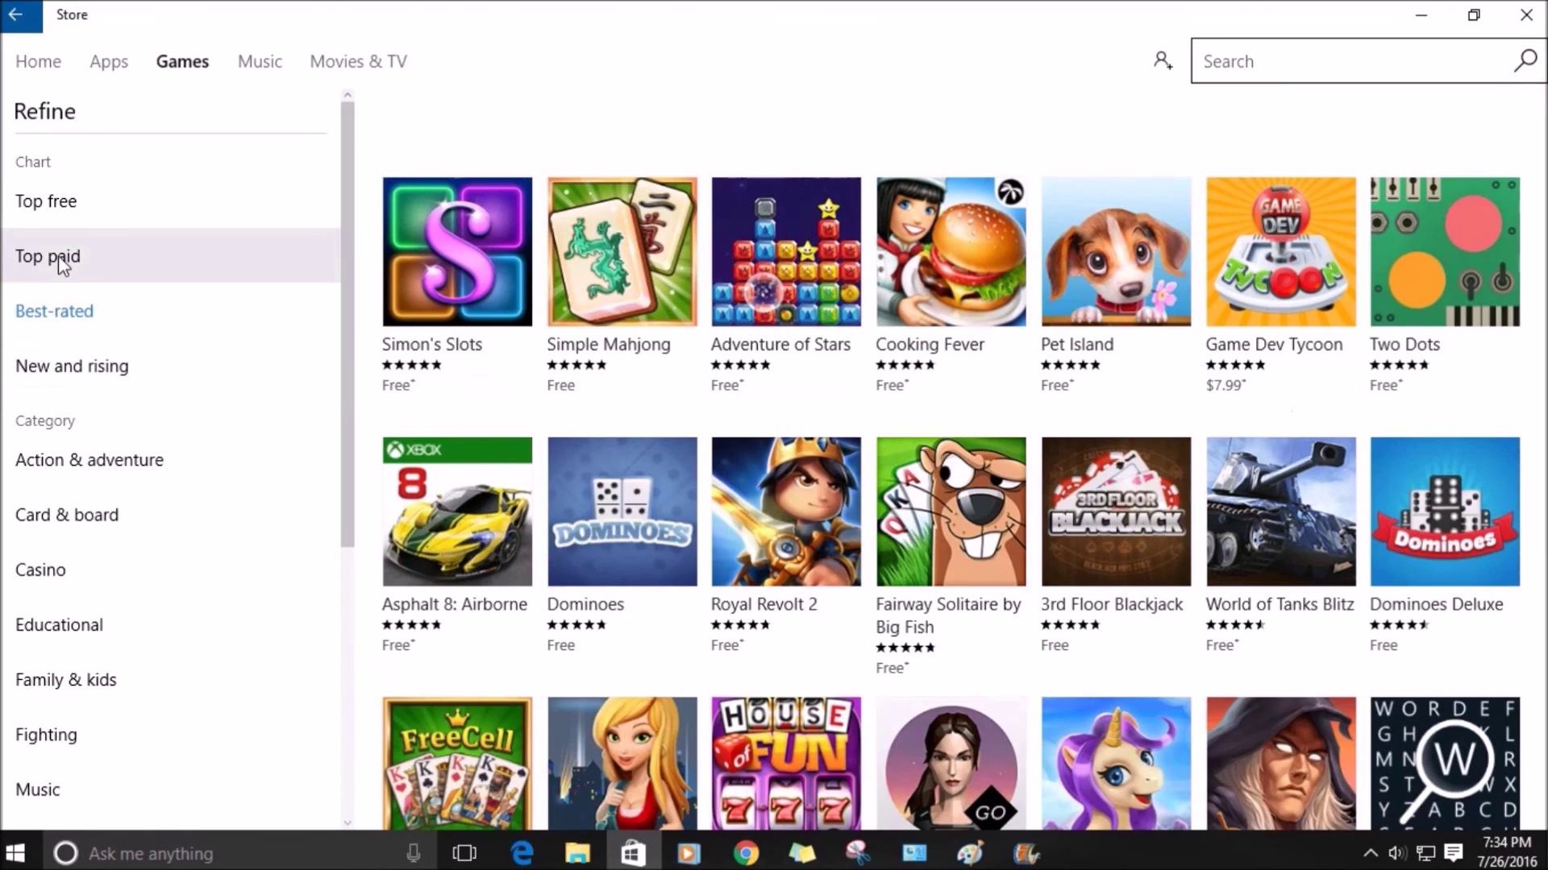
- Return Home, browse the Music and Movies & TV sections, and end on Games
{"action": "left_click", "coordinate": [40, 62]}
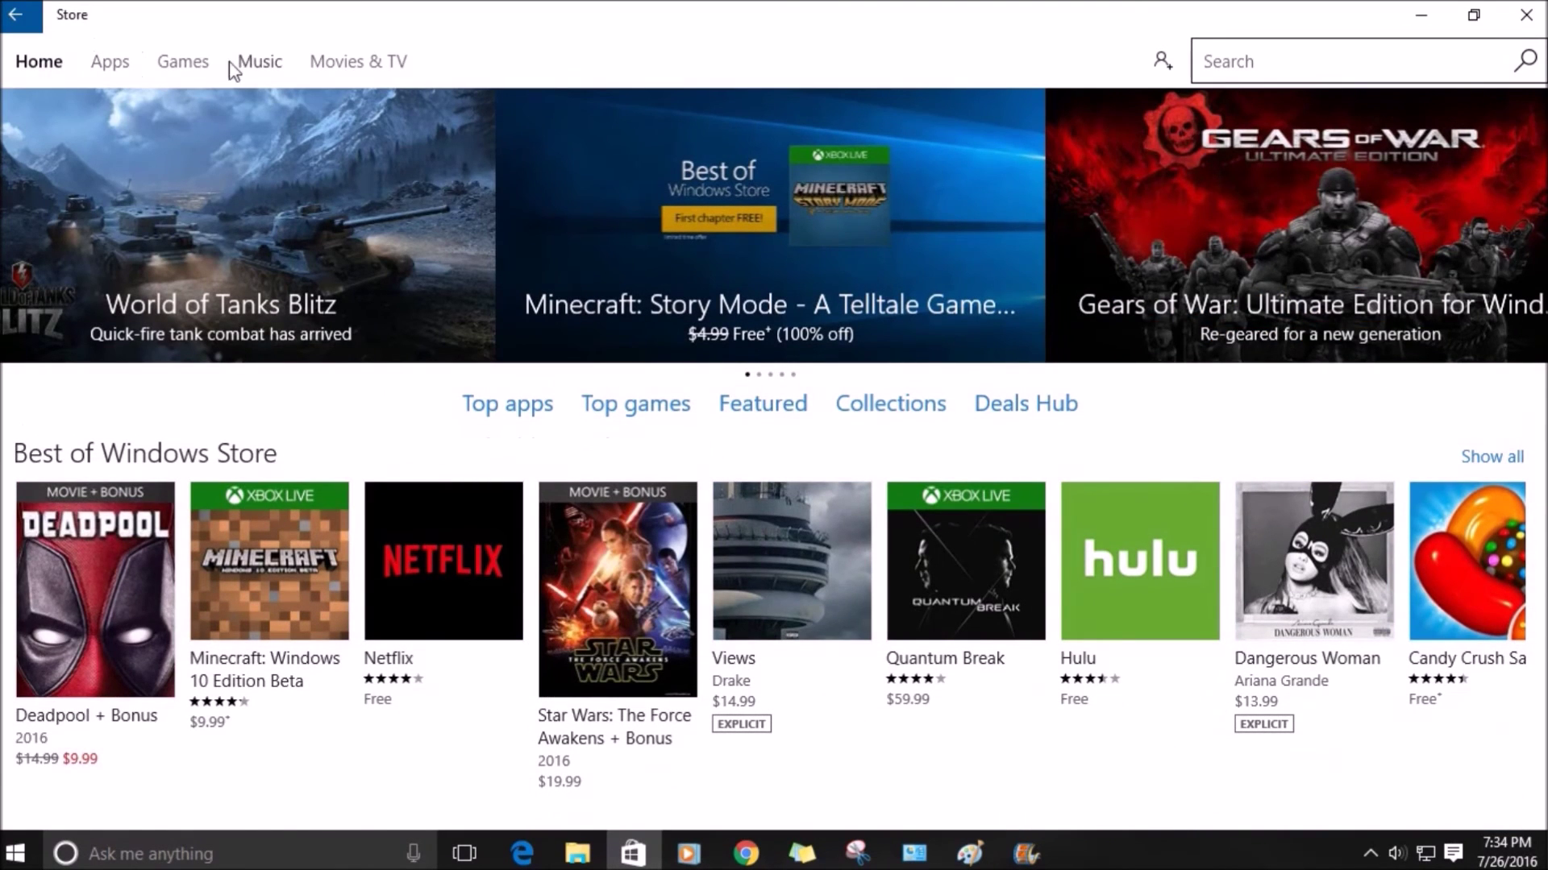
{"action": "left_click", "coordinate": [258, 64]}
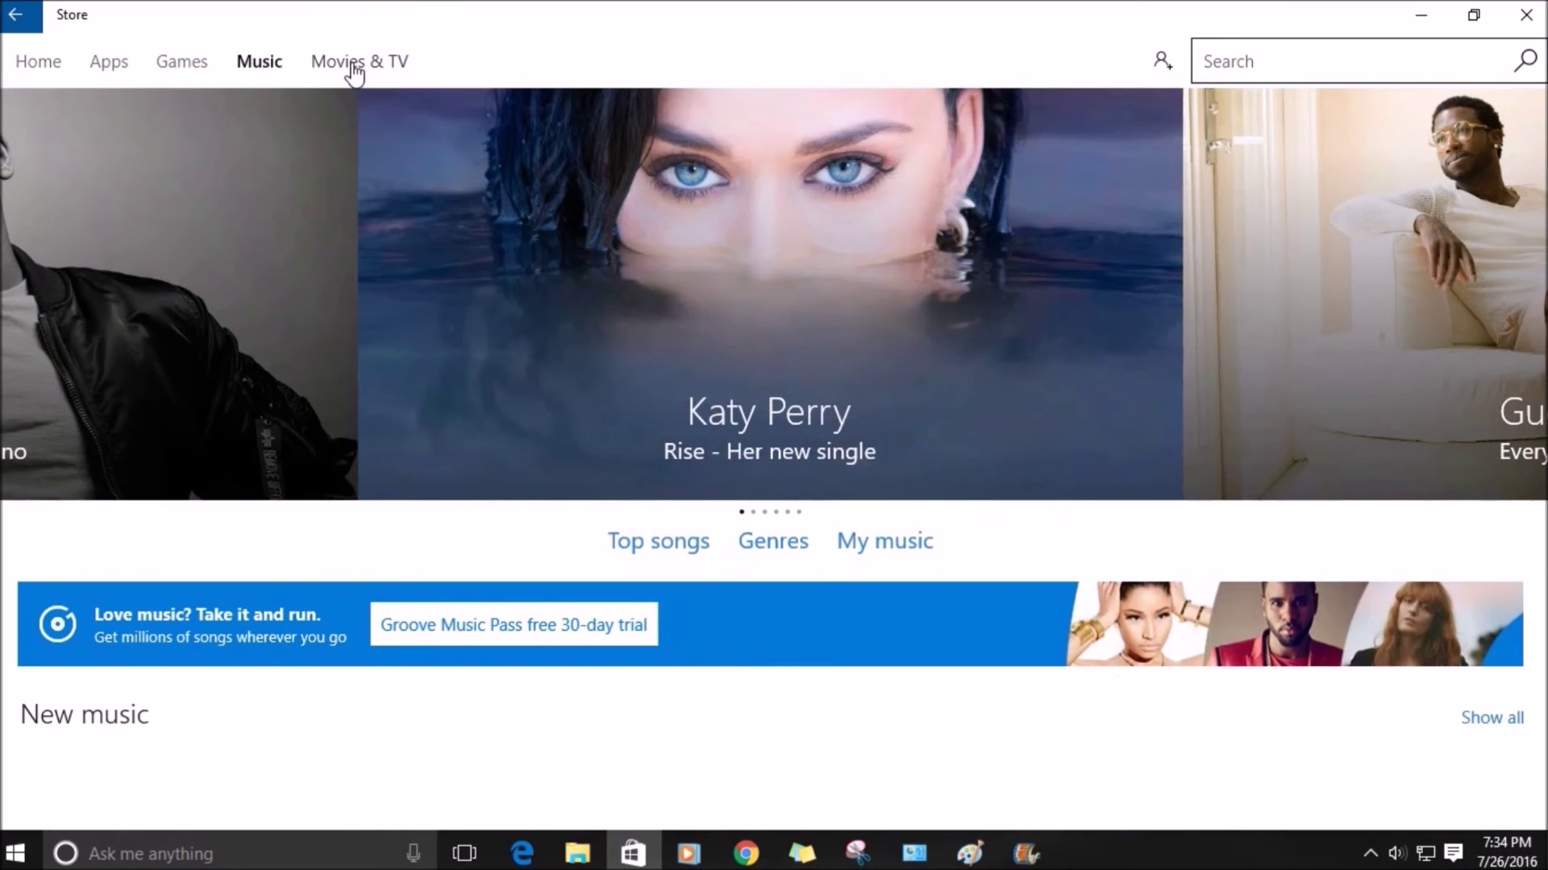
{"action": "left_click", "coordinate": [354, 65]}
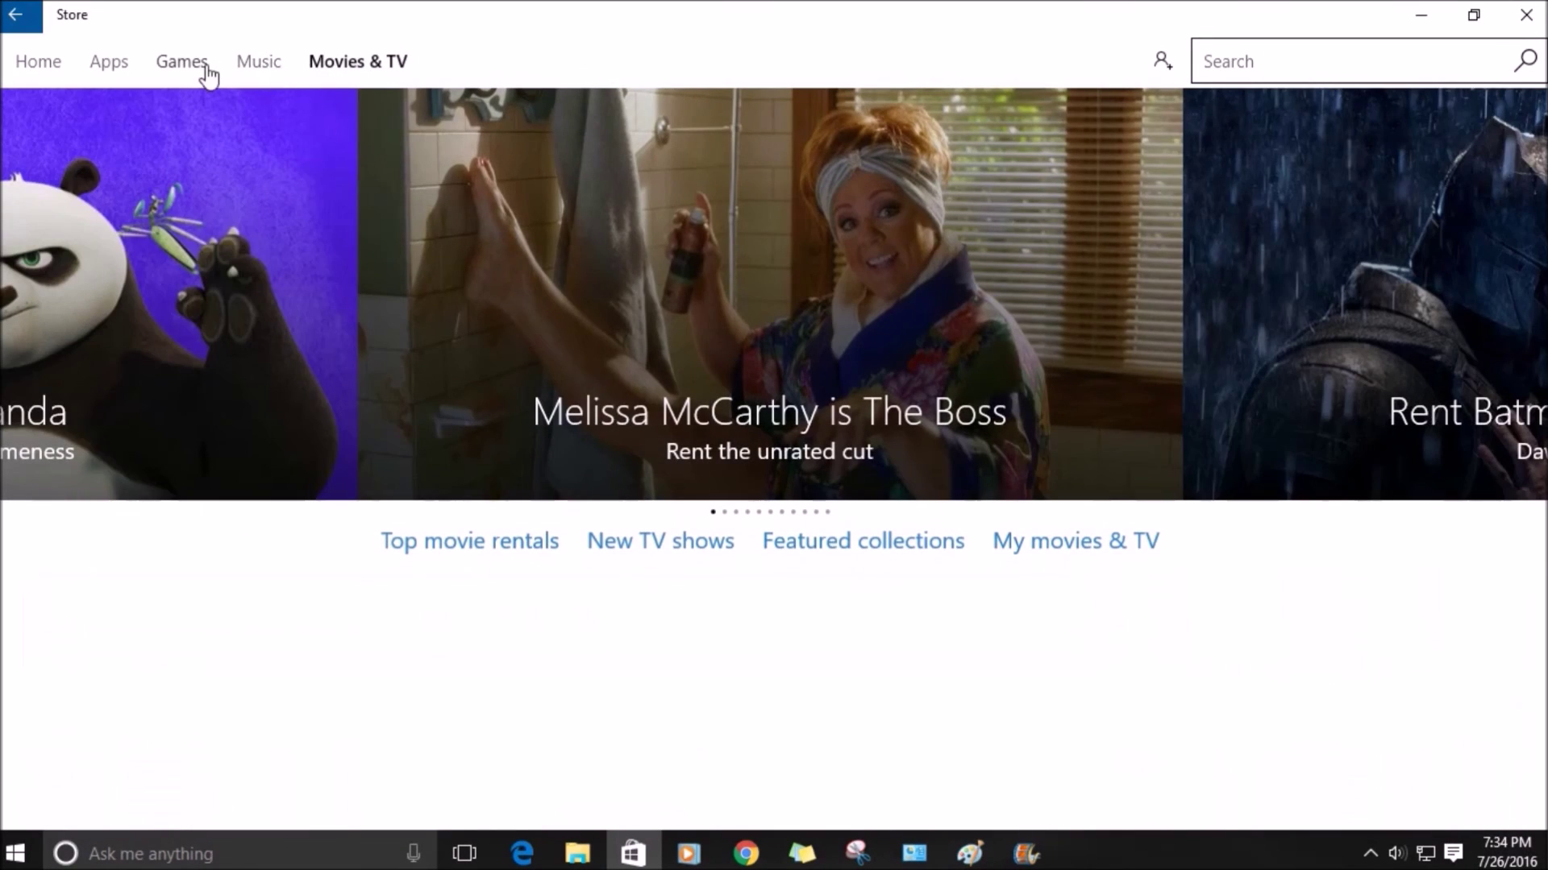
{"action": "left_click", "coordinate": [194, 71]}
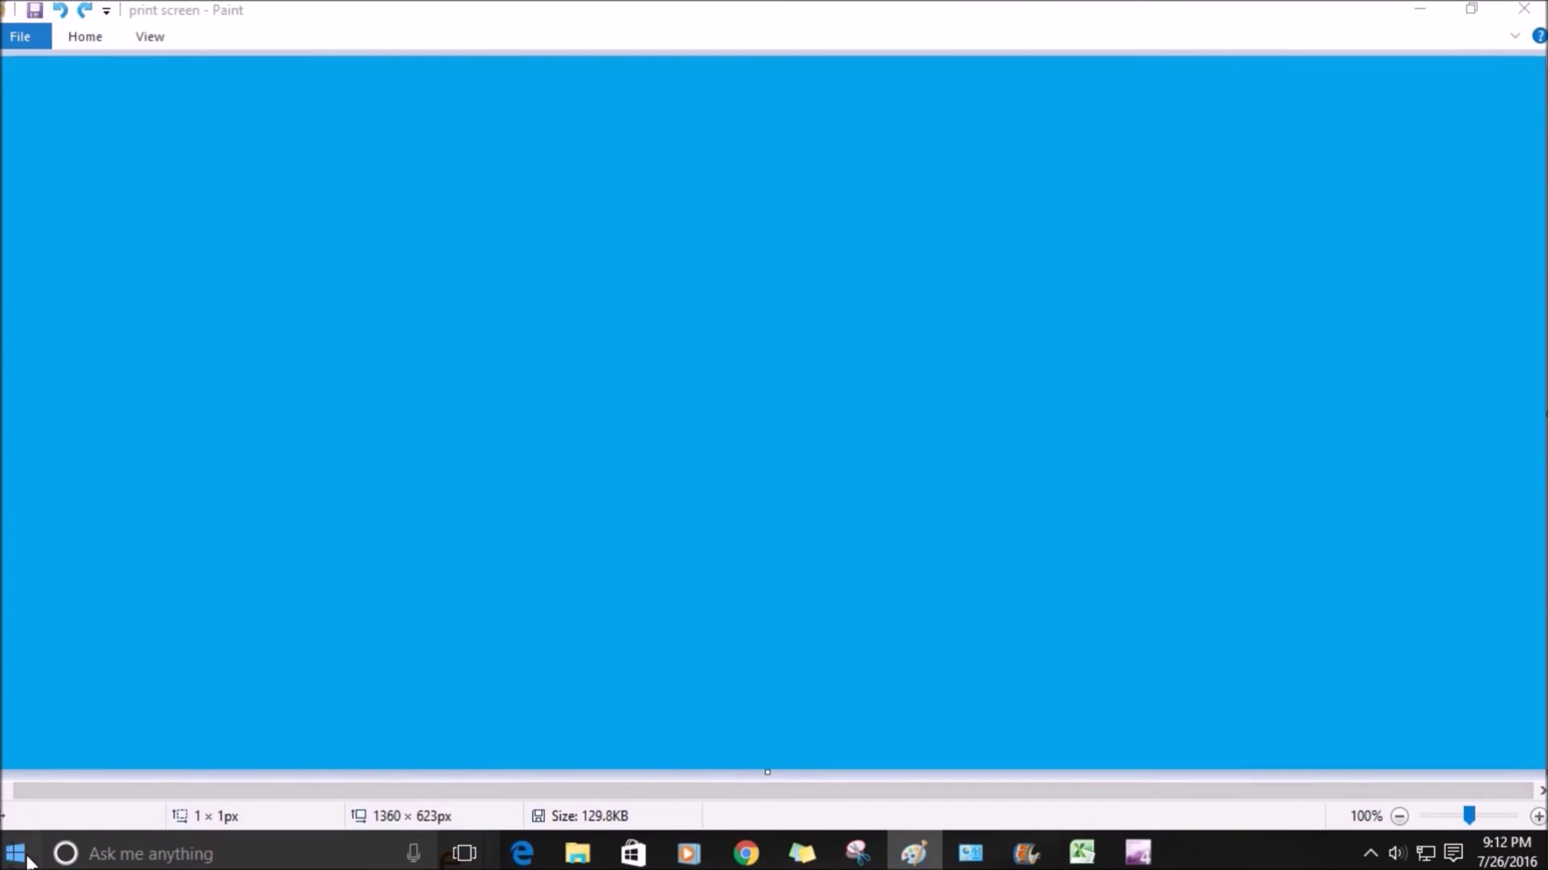
- Launch Excel Starter in a restored window and a new Paint window, then show Task View
{"action": "left_click", "coordinate": [27, 860]}
{"action": "type", "text": "exc"}
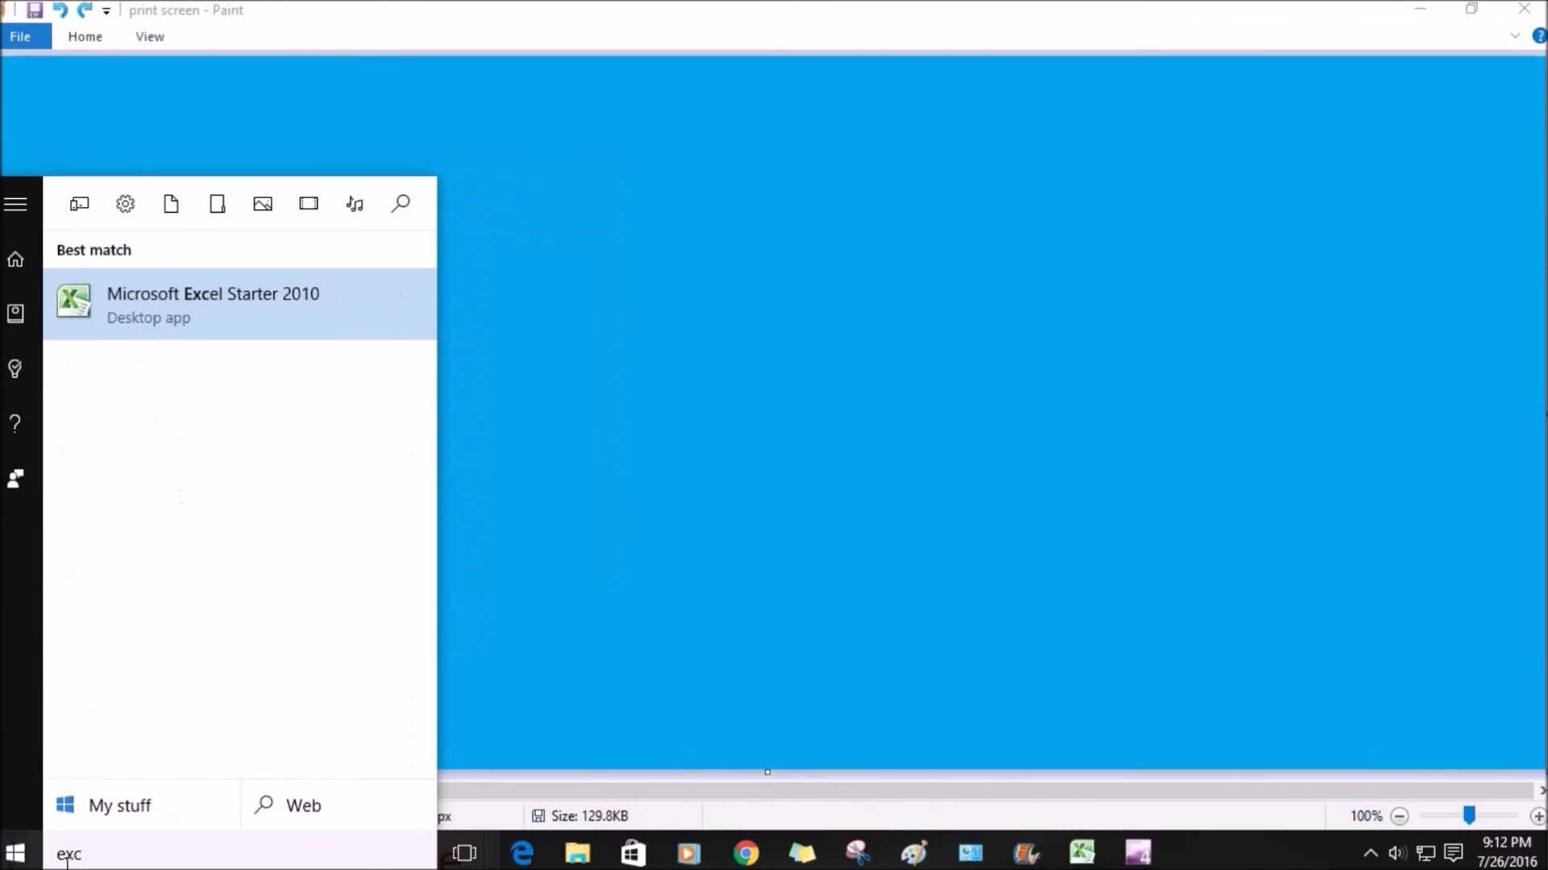
{"action": "left_click", "coordinate": [196, 318]}
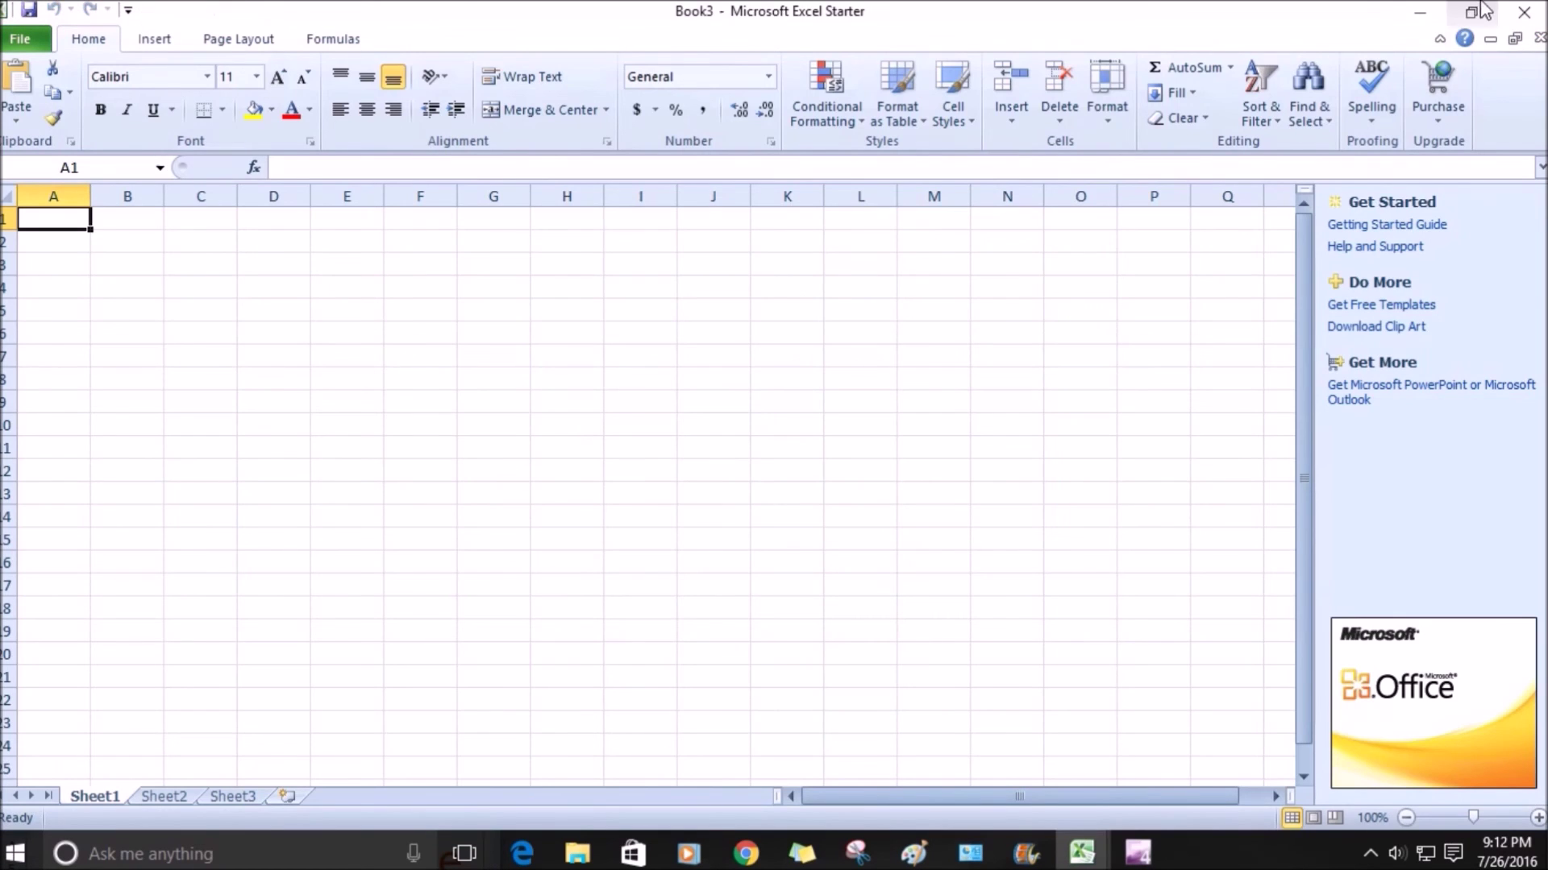
{"action": "left_click", "coordinate": [1477, 11]}
{"action": "key", "text": "super"}
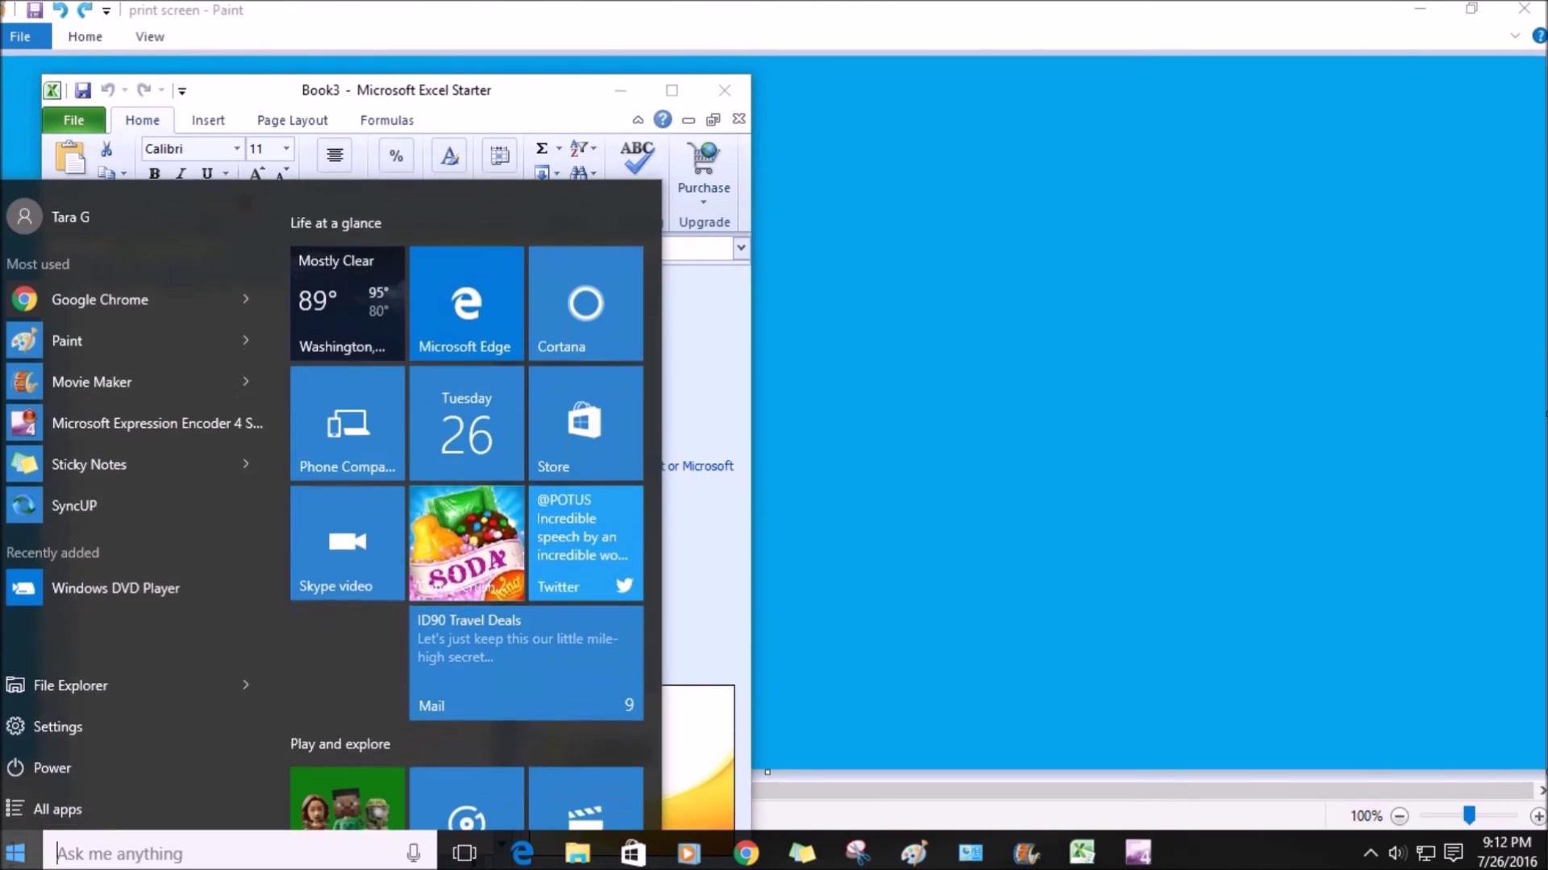
{"action": "left_click", "coordinate": [69, 343]}
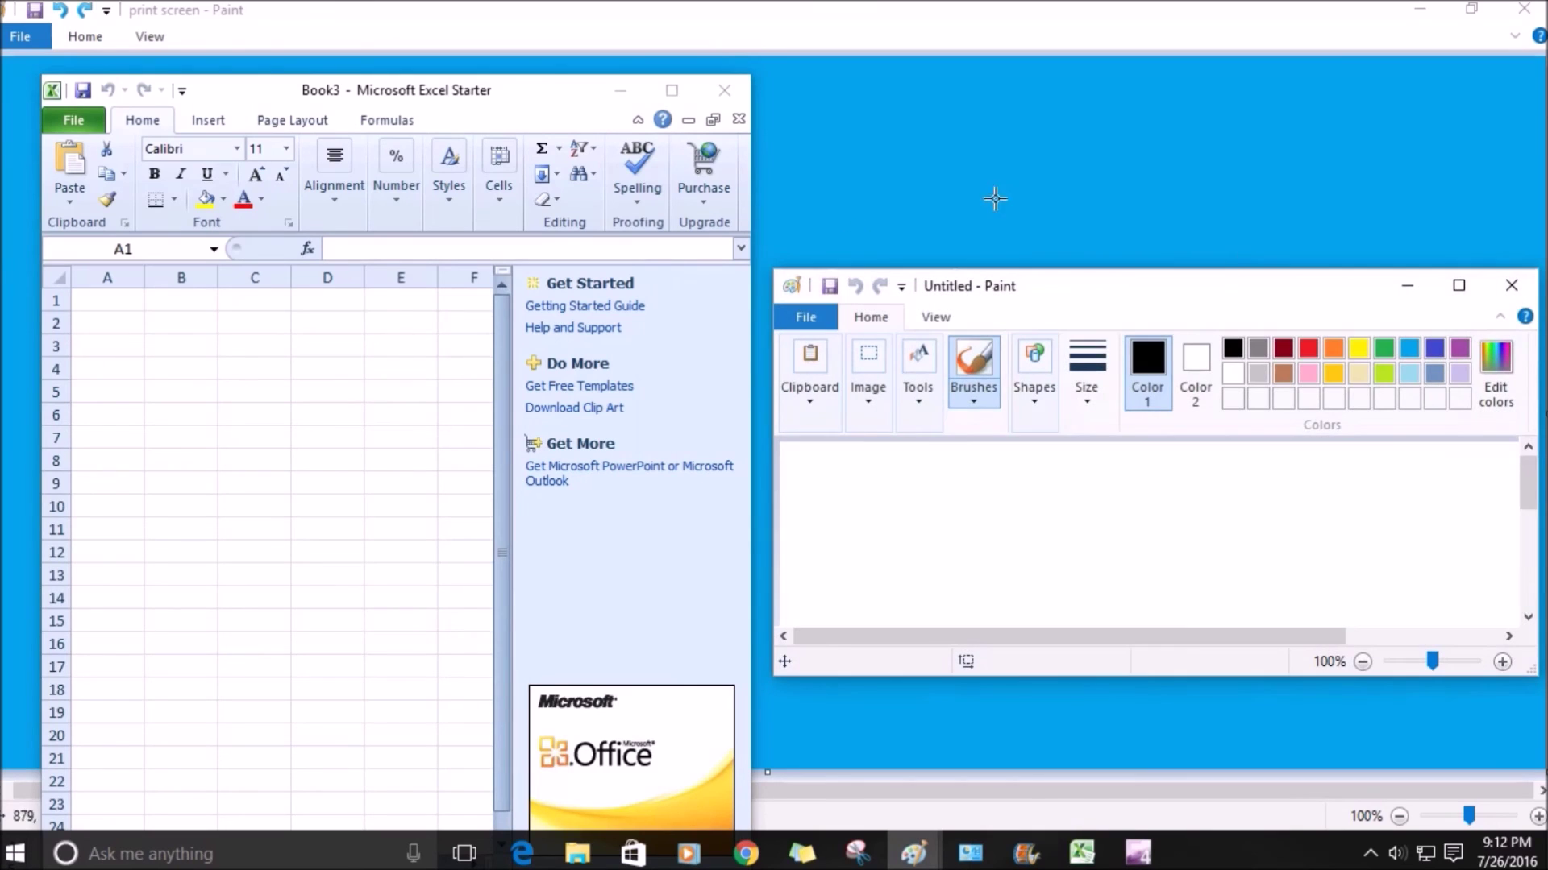
{"action": "left_click", "coordinate": [462, 853]}
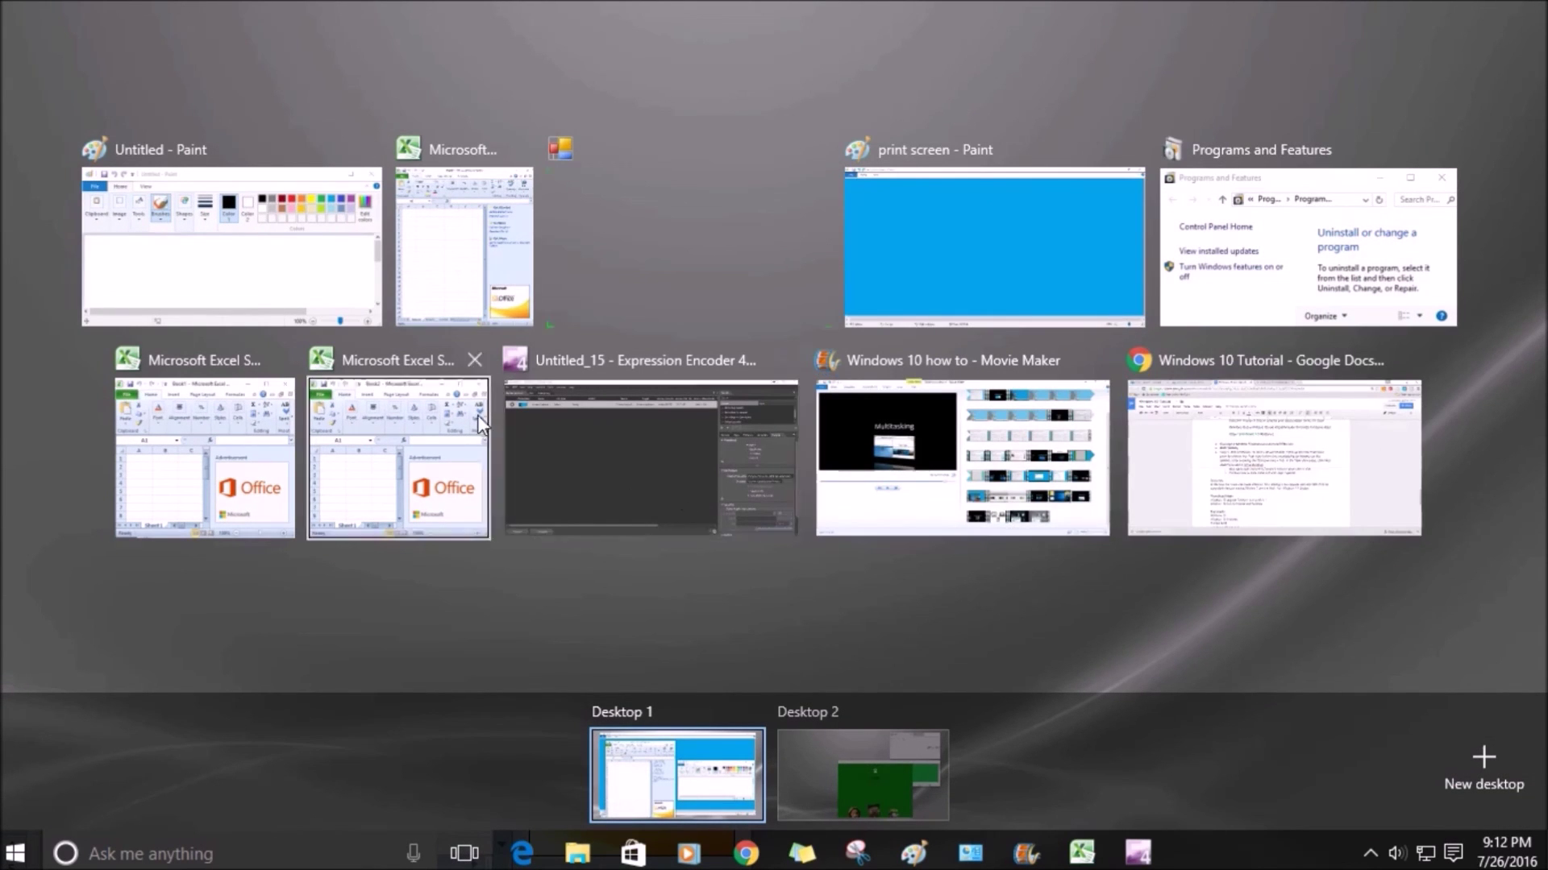
- Switch to the Excel workbook, then to the Expression Encoder window via Task View
{"action": "left_click", "coordinate": [405, 273]}
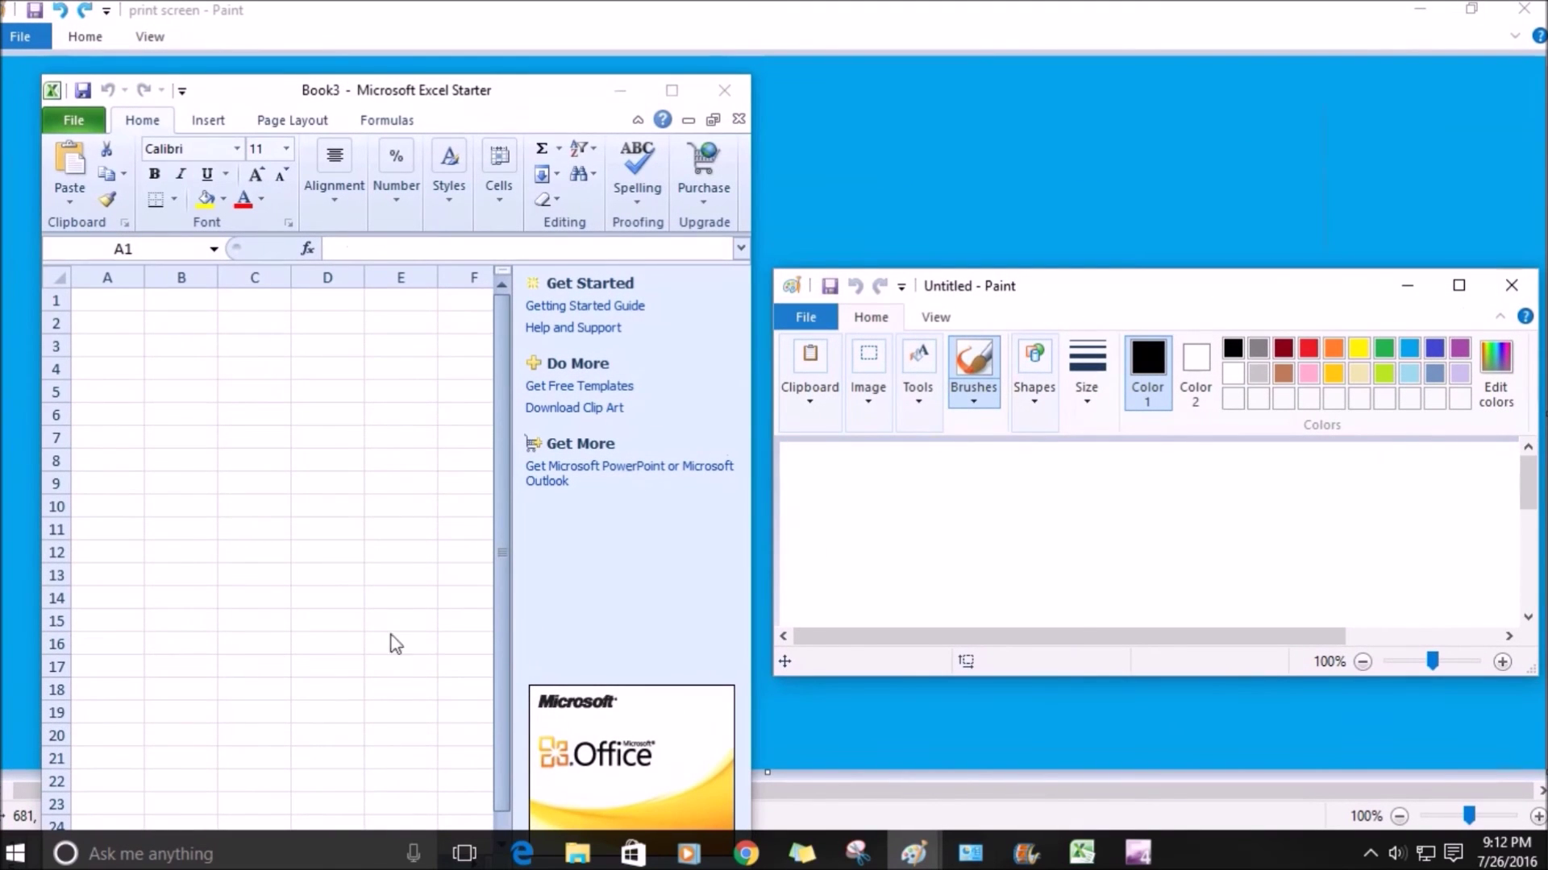
{"action": "left_click", "coordinate": [465, 853]}
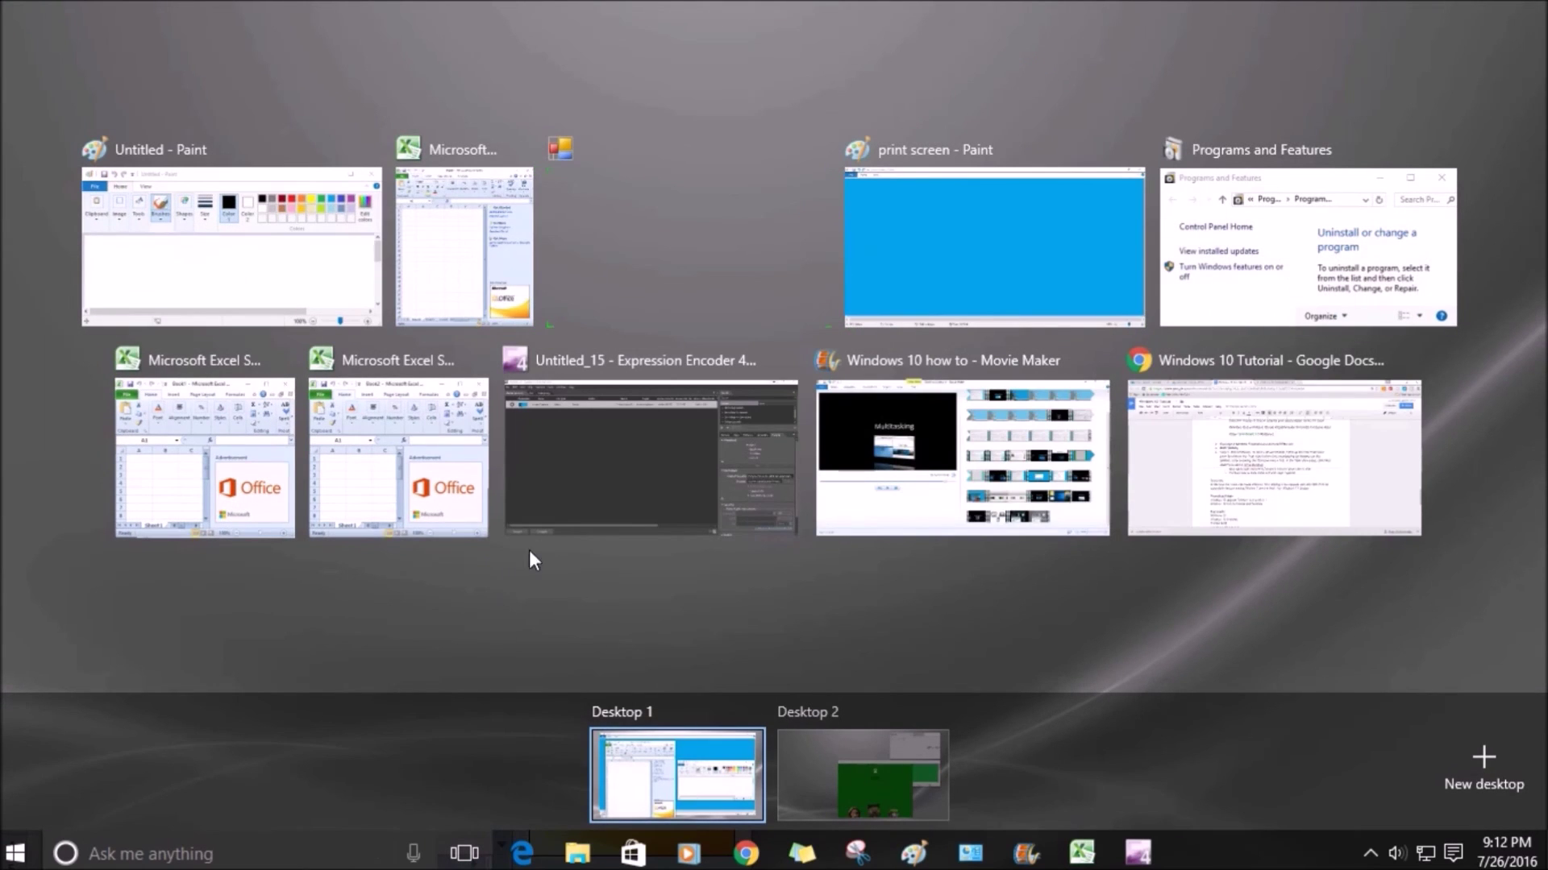
{"action": "left_click", "coordinate": [571, 516]}
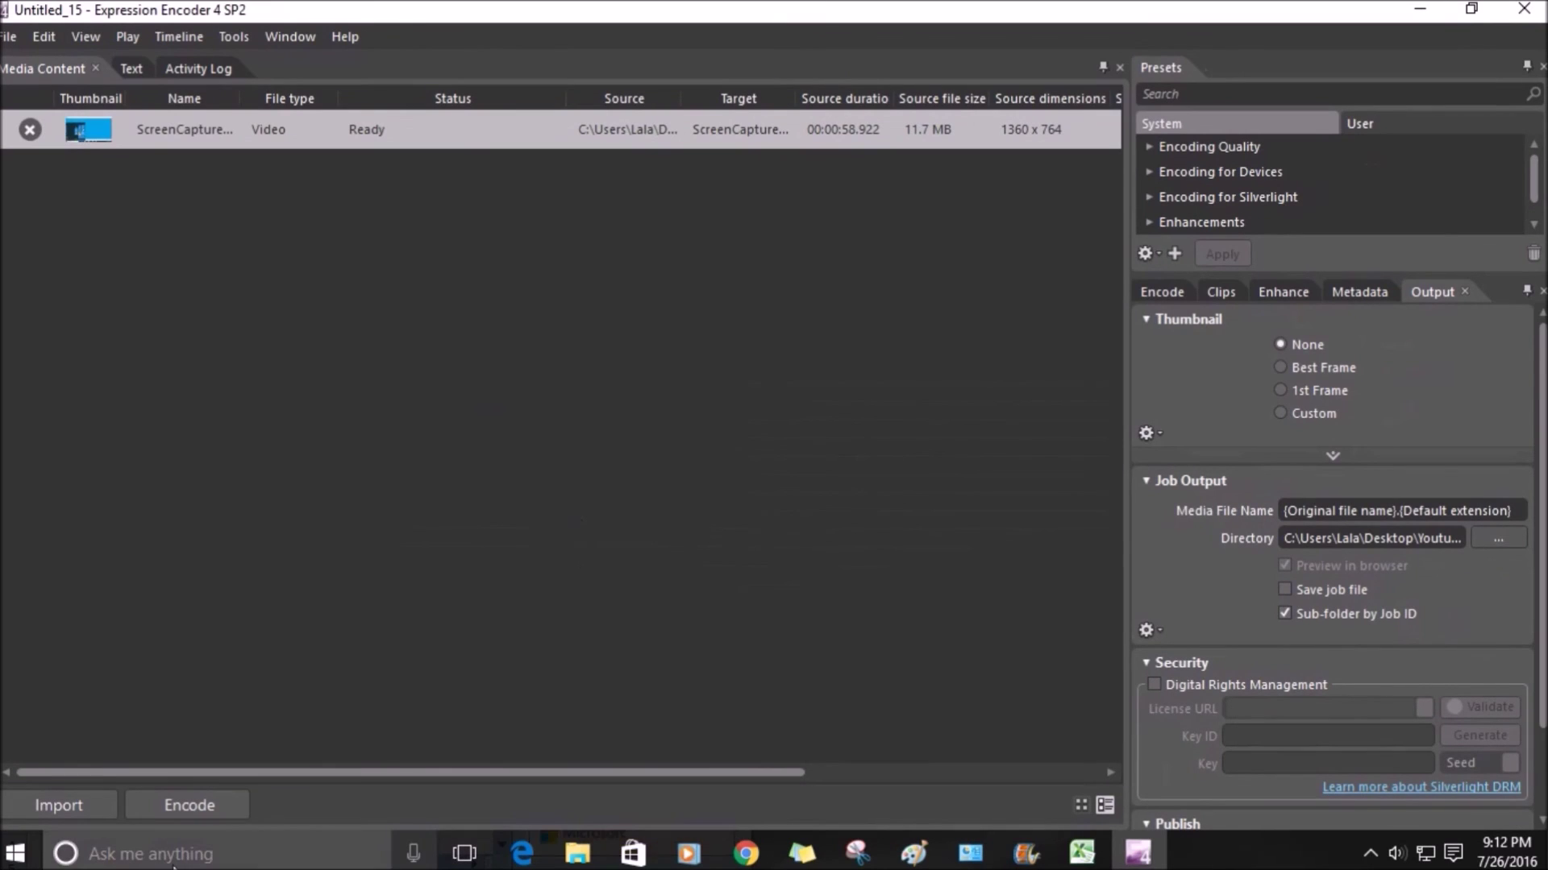
- Move to Desktop 2 and drag the Xbox sign-in window to the top-left
{"action": "left_click", "coordinate": [451, 859]}
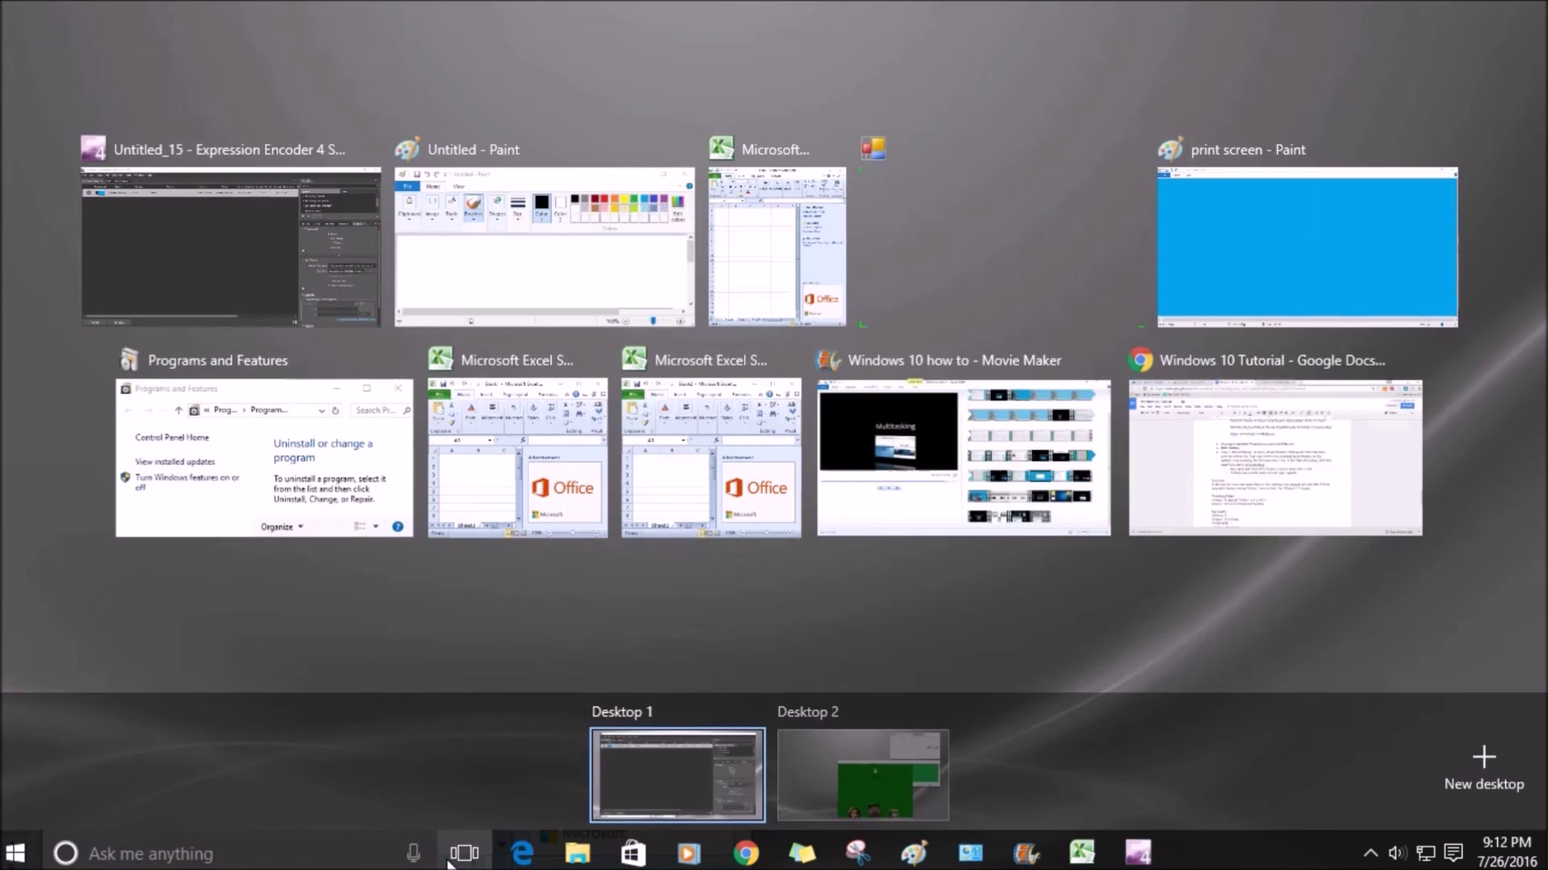
{"action": "mouse_move", "coordinate": [865, 742]}
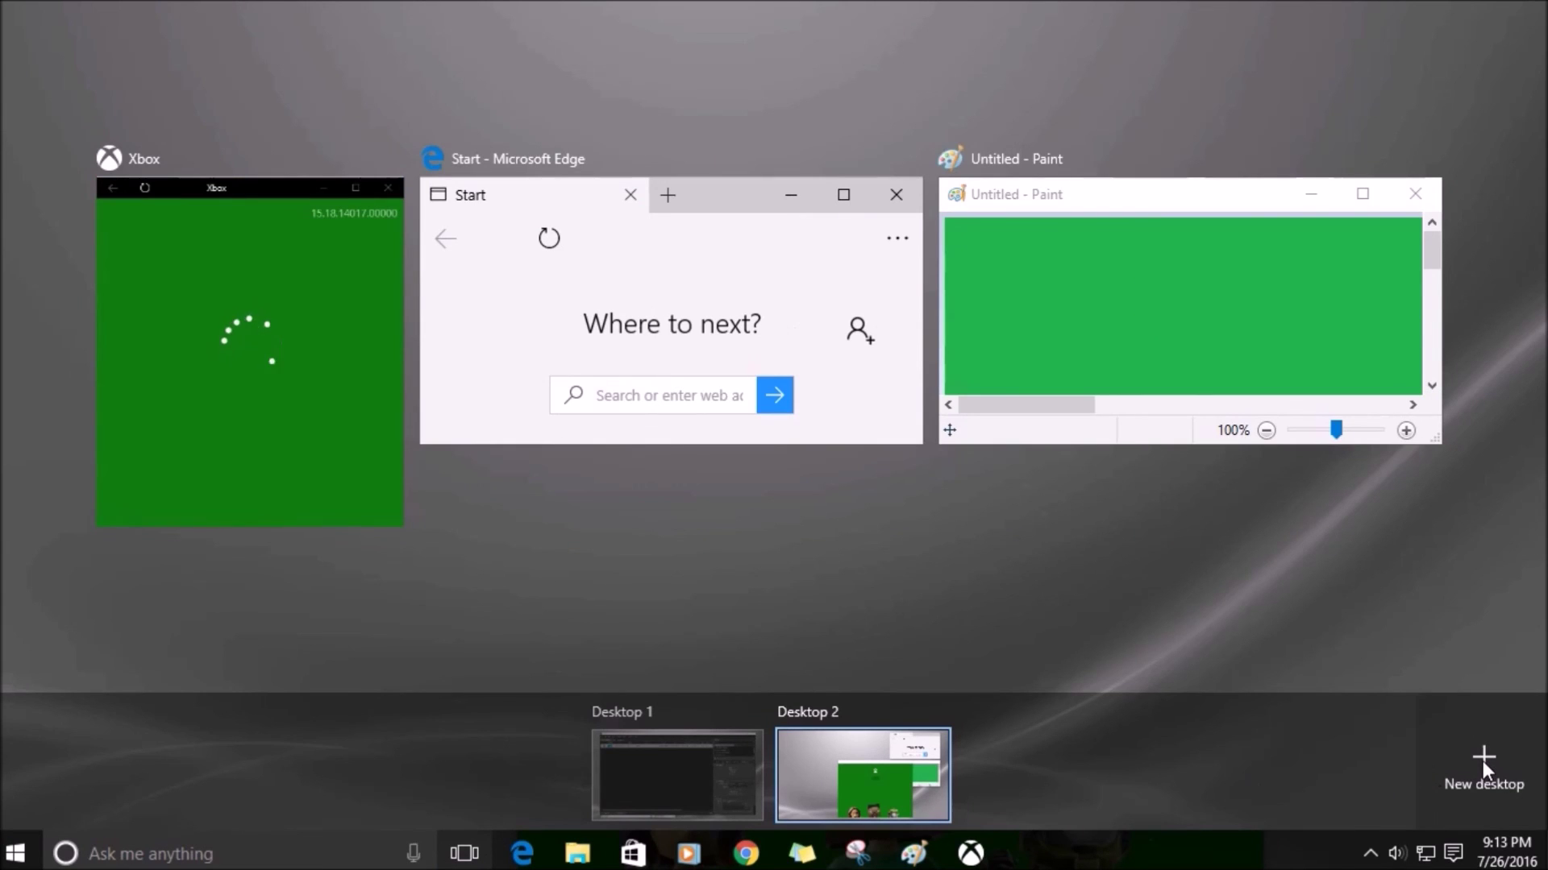
{"action": "left_click", "coordinate": [917, 775]}
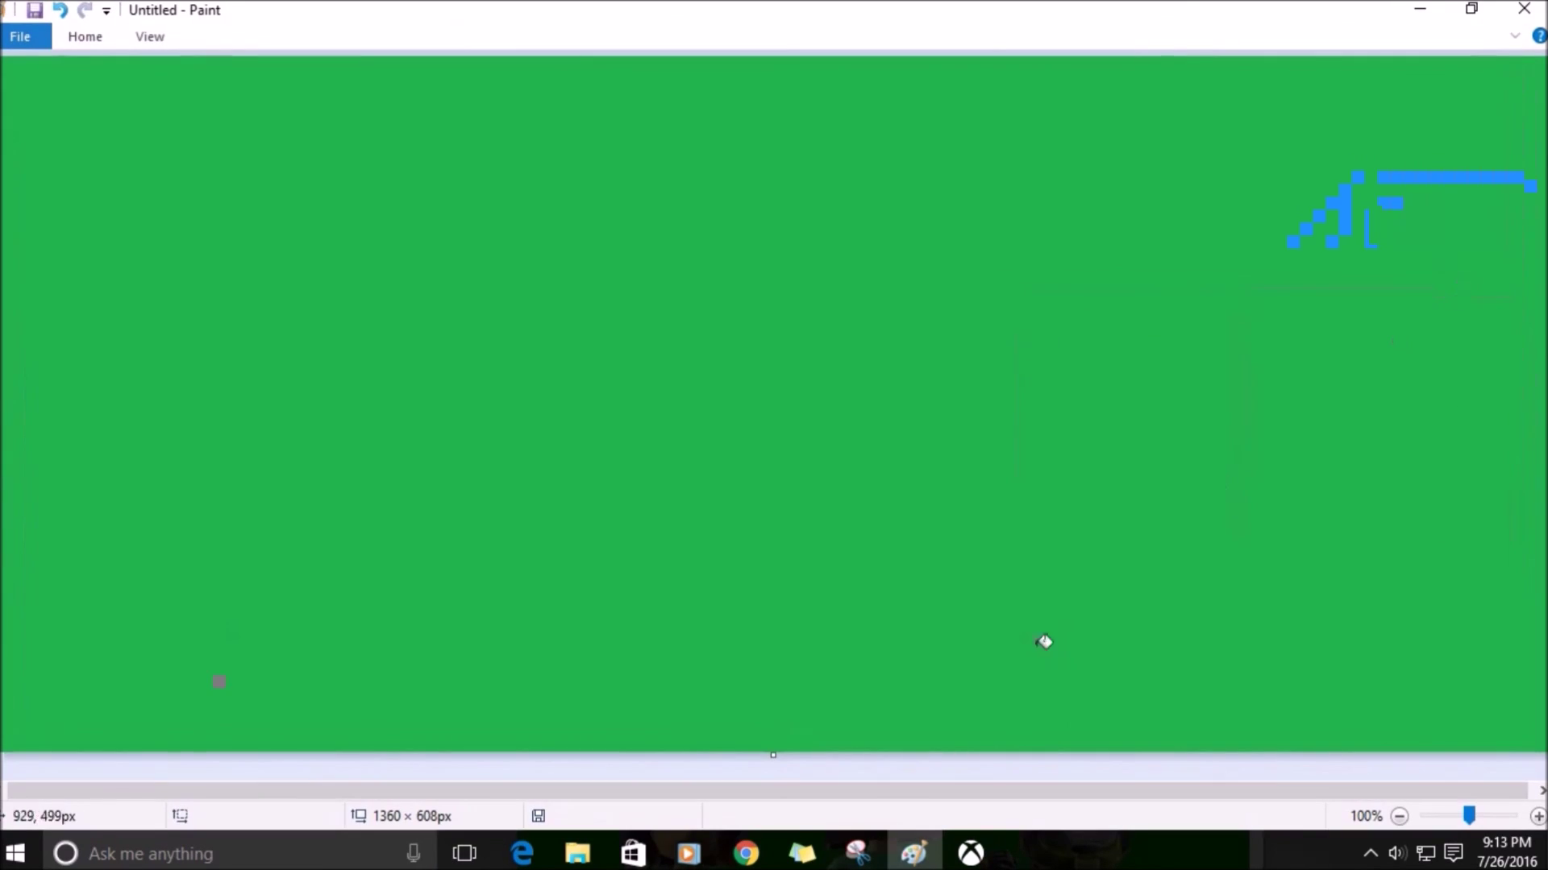
{"action": "left_click", "coordinate": [972, 852]}
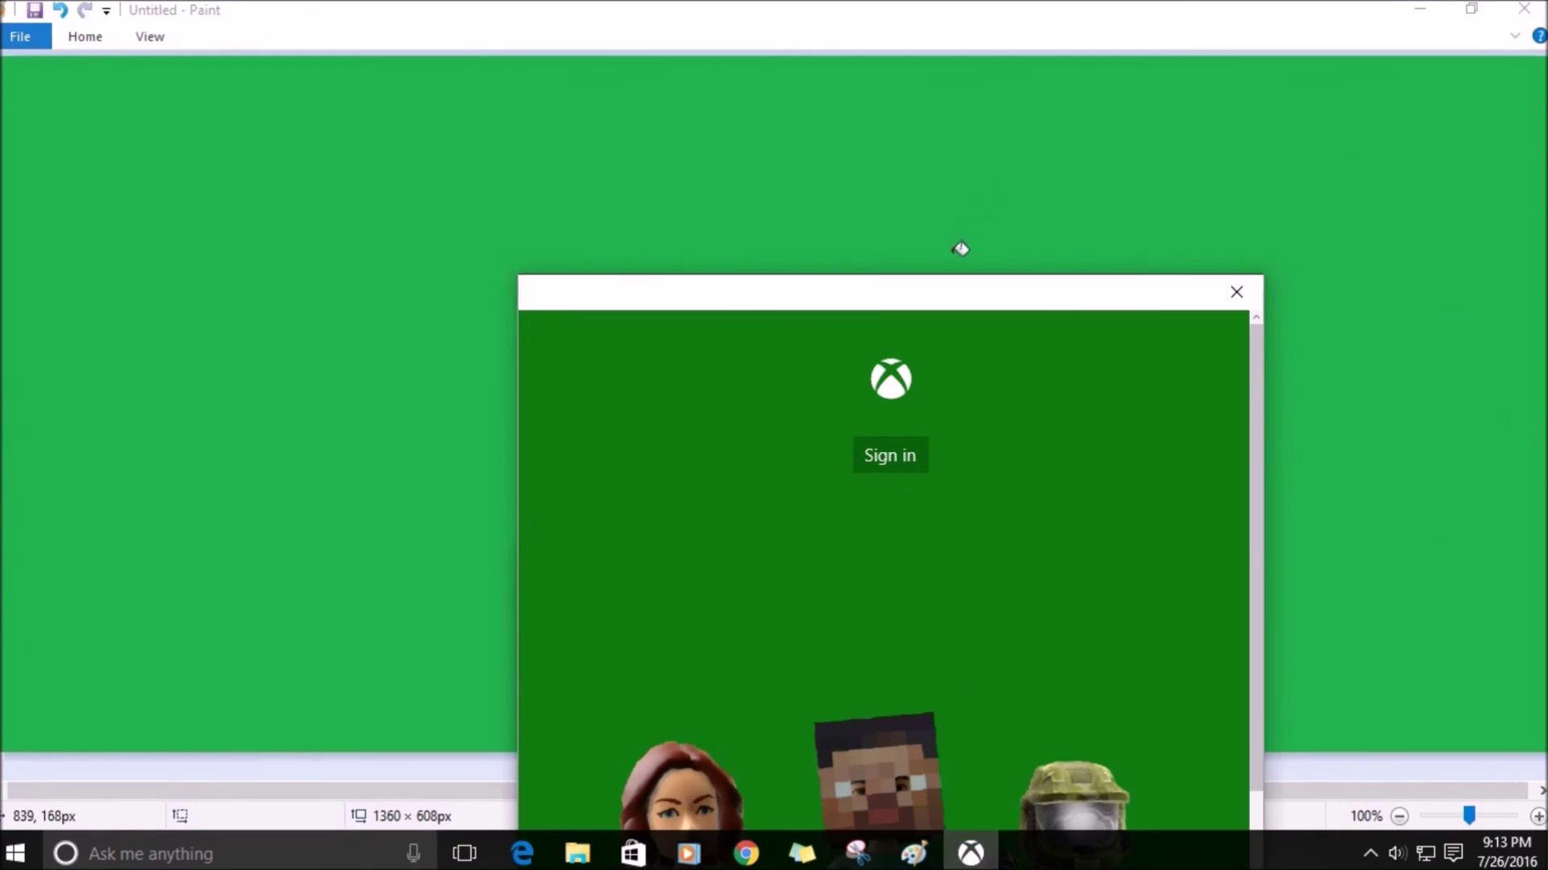
{"action": "left_click_drag", "start_coordinate": [951, 300], "coordinate": [432, 76]}
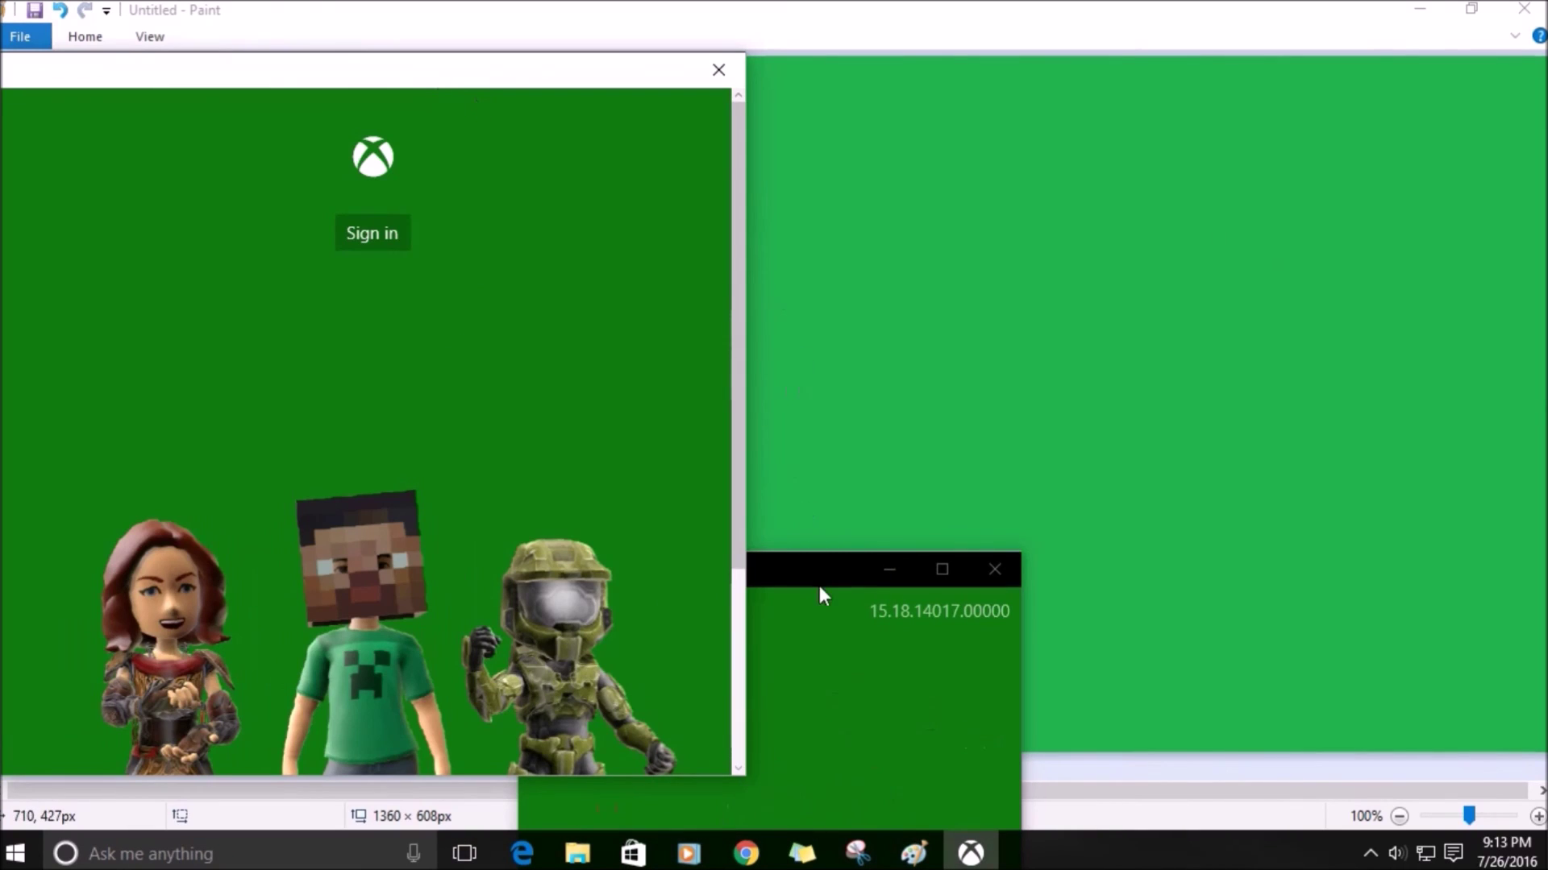
{"action": "mouse_move", "coordinate": [981, 866]}
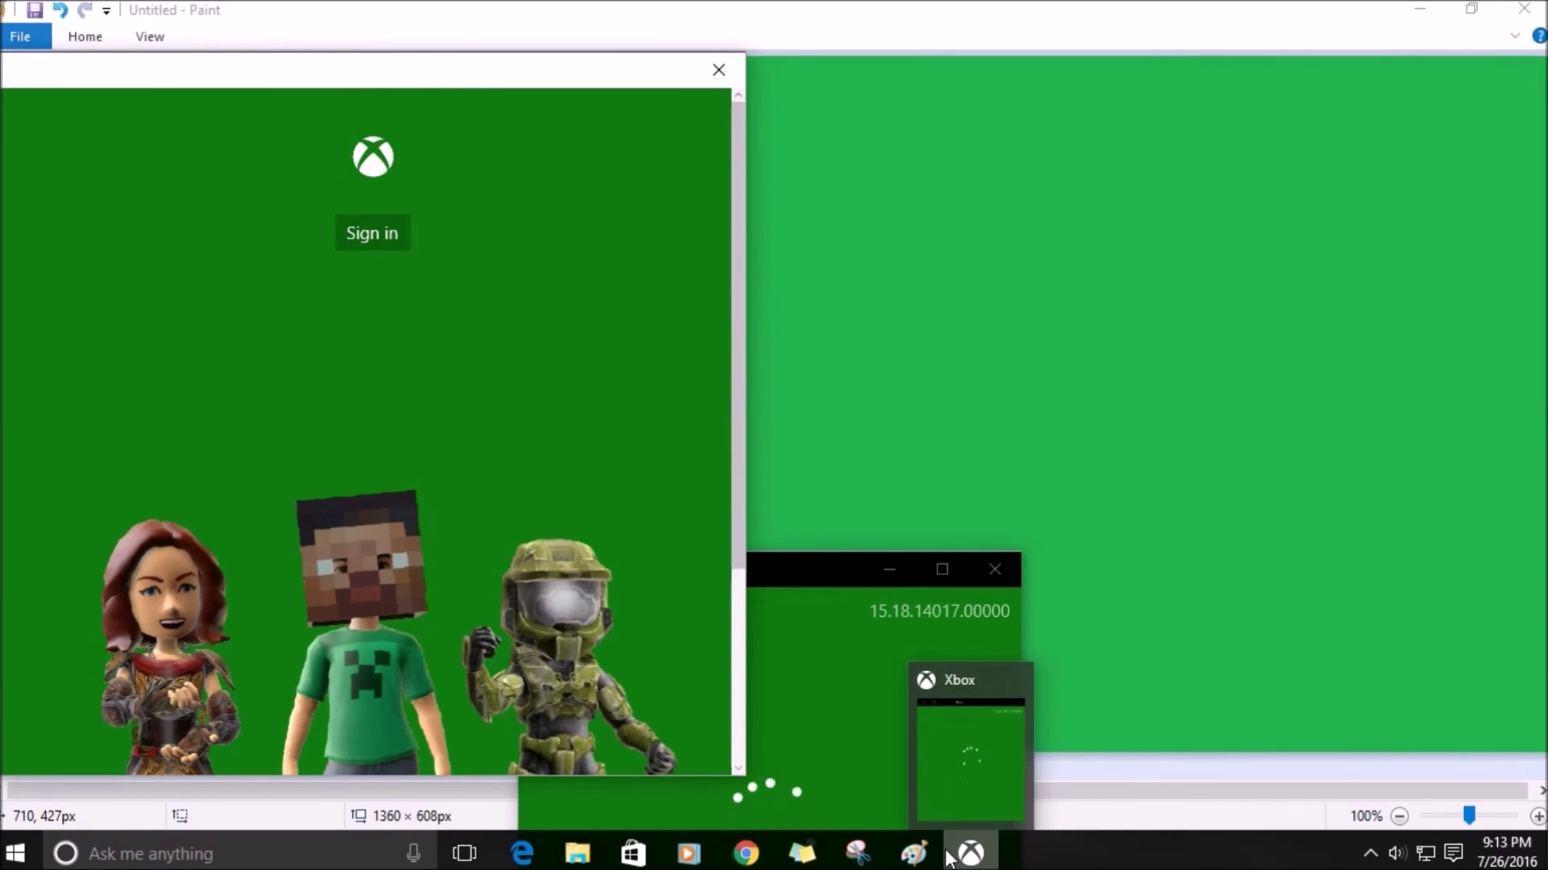